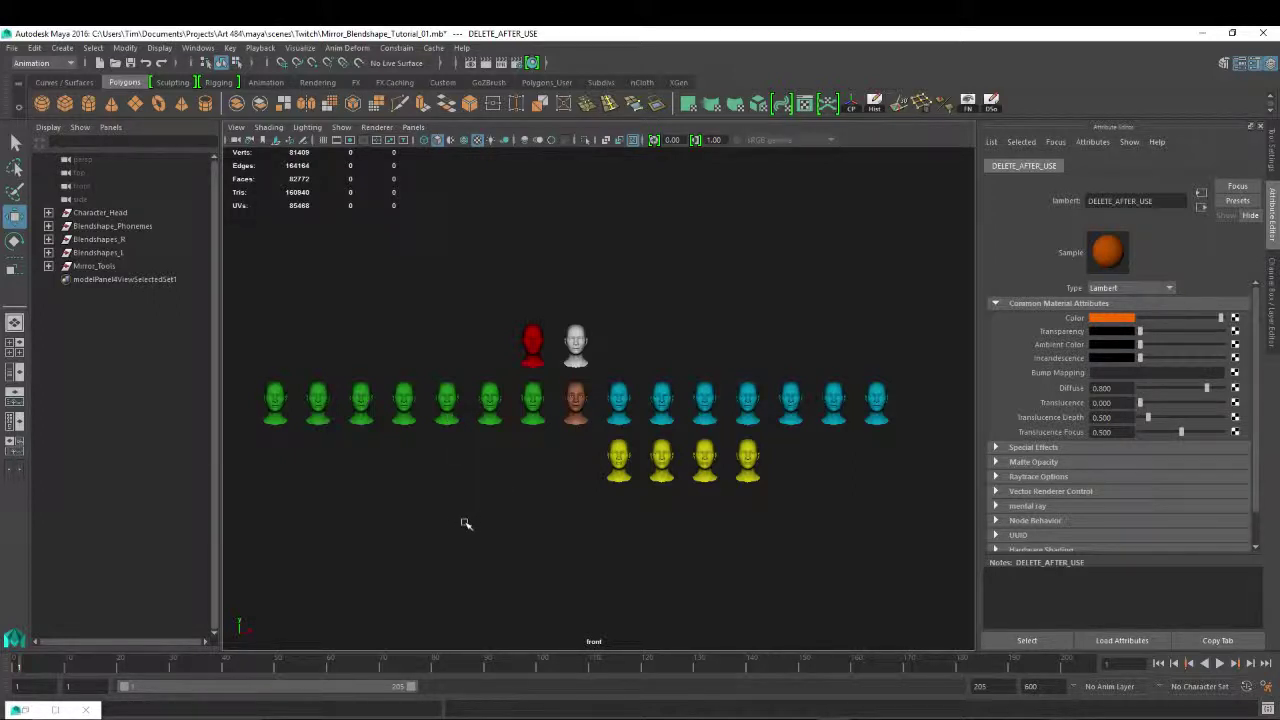
Examine the blendshape heads by selecting the Blendshapes_L, Blendshapes_R and Blendshape_Phonemes groups in turn.
mouse_move(502, 535)
alt+middle_down()
mouse_move(543, 528)
mouse_move(494, 520)
mouse_move(505, 517)
alt+middle_up()
alt+right_drag(456, 484, 495, 448)
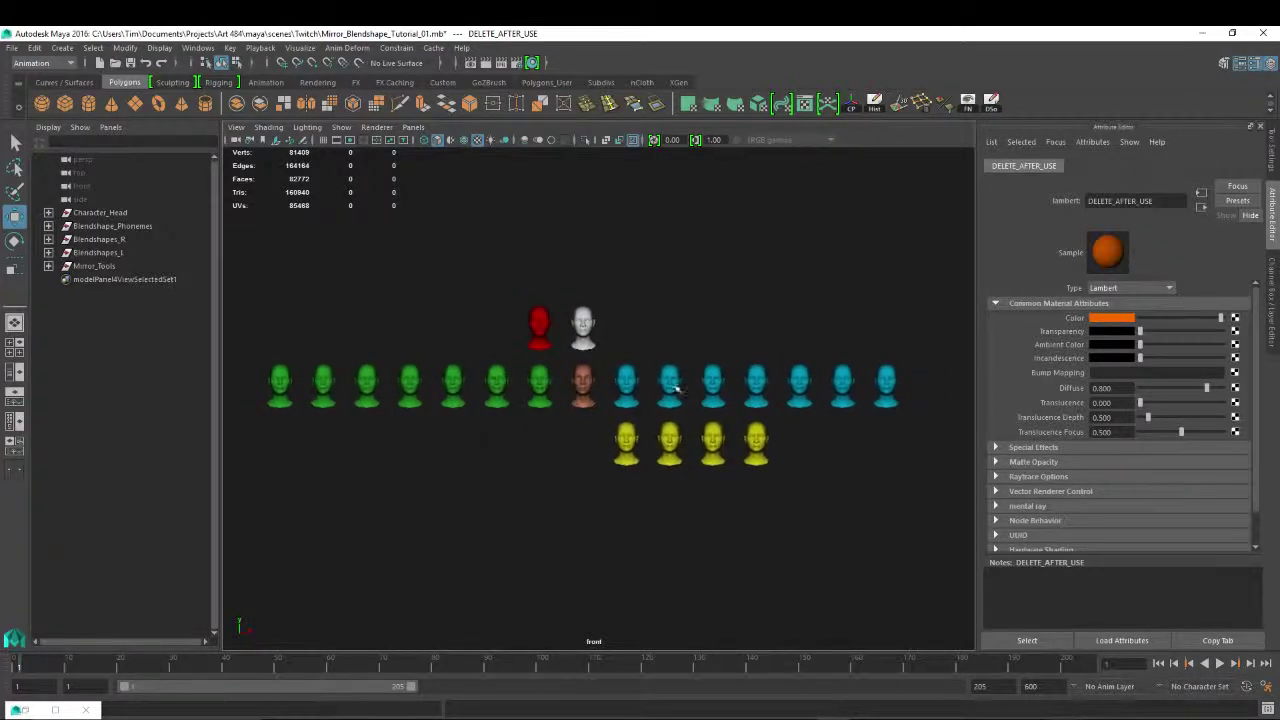
drag(648, 355, 925, 382)
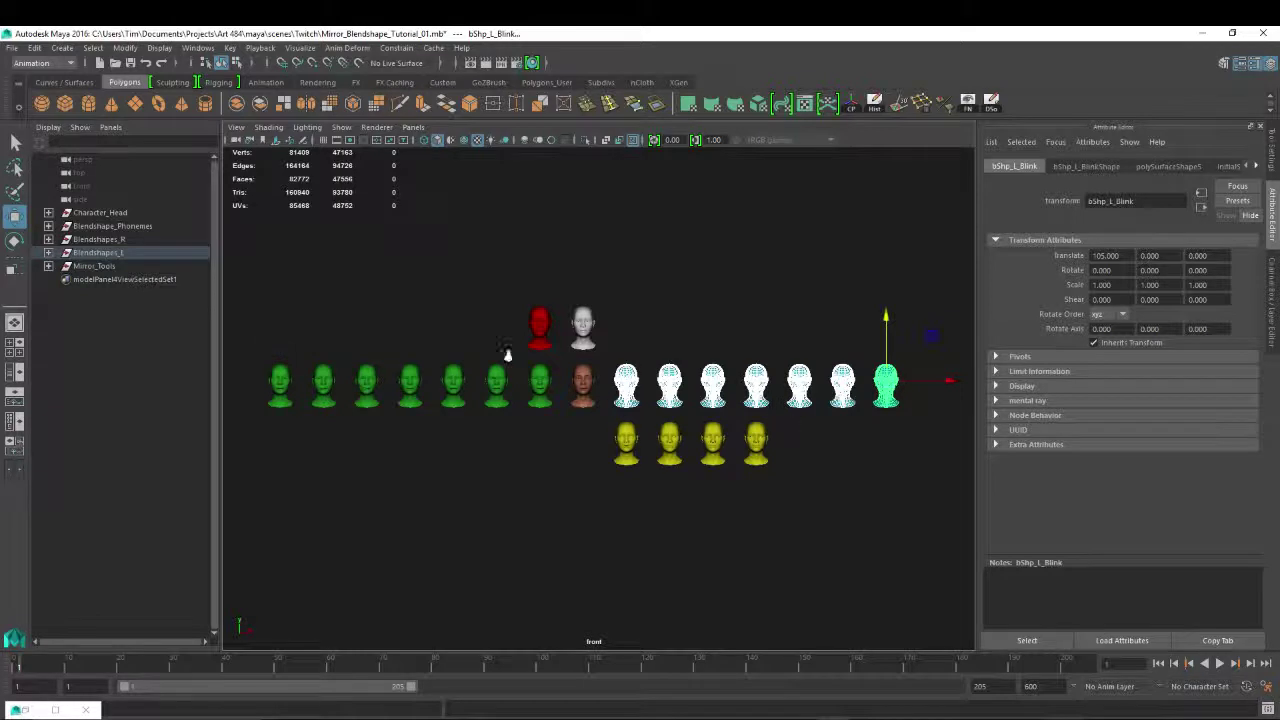
mouse_move(507, 354)
alt+right_down()
mouse_move(808, 404)
mouse_move(510, 370)
alt+right_up()
alt+middle_drag(506, 368, 616, 350)
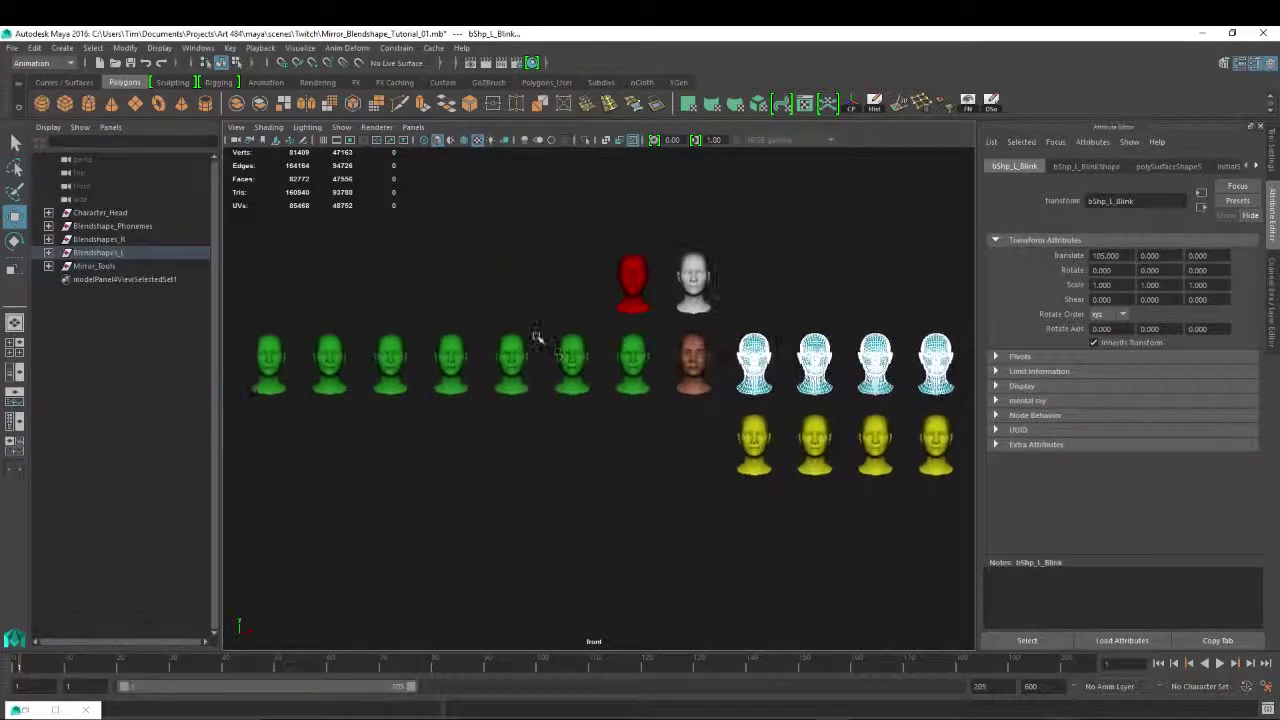
click(102, 252)
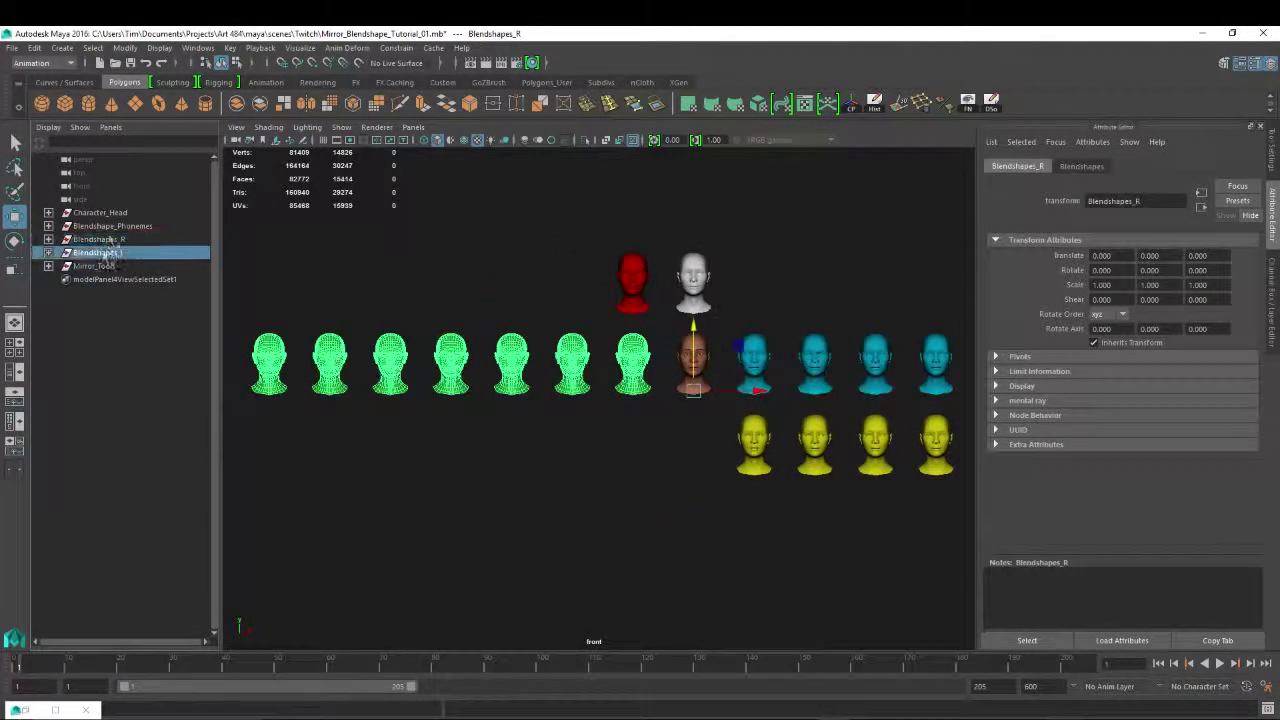
click(108, 240)
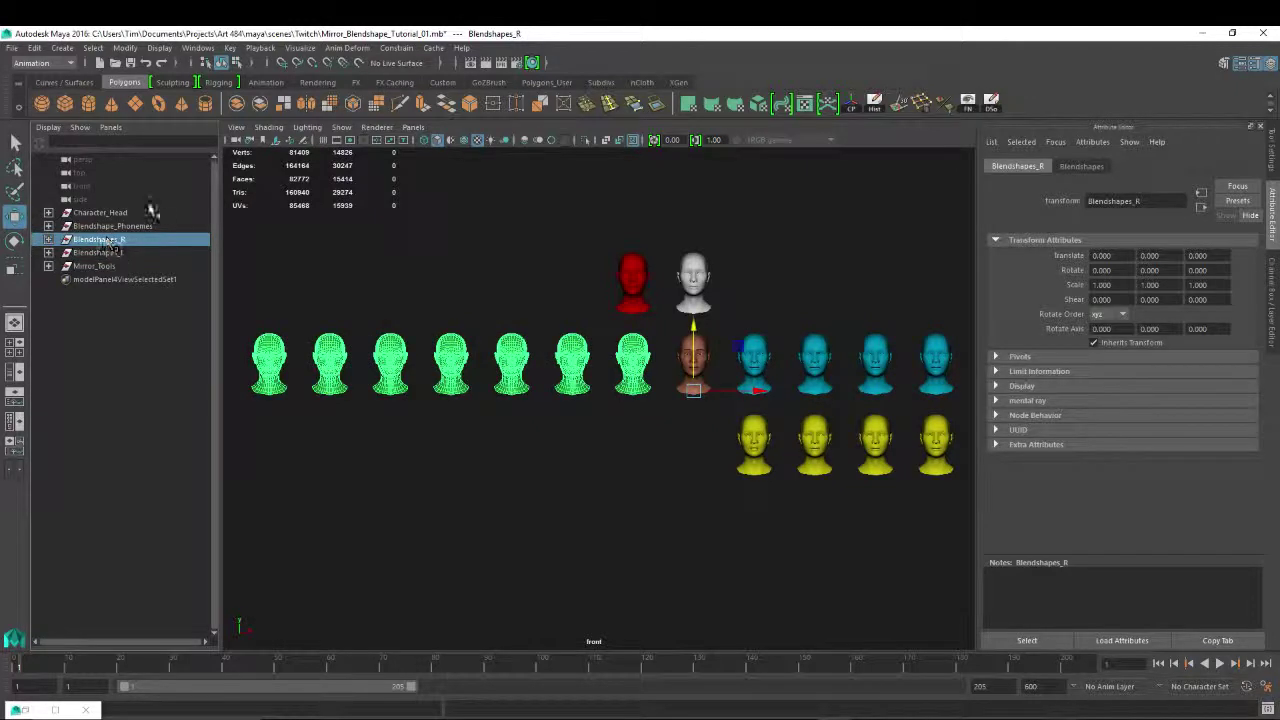
click(89, 228)
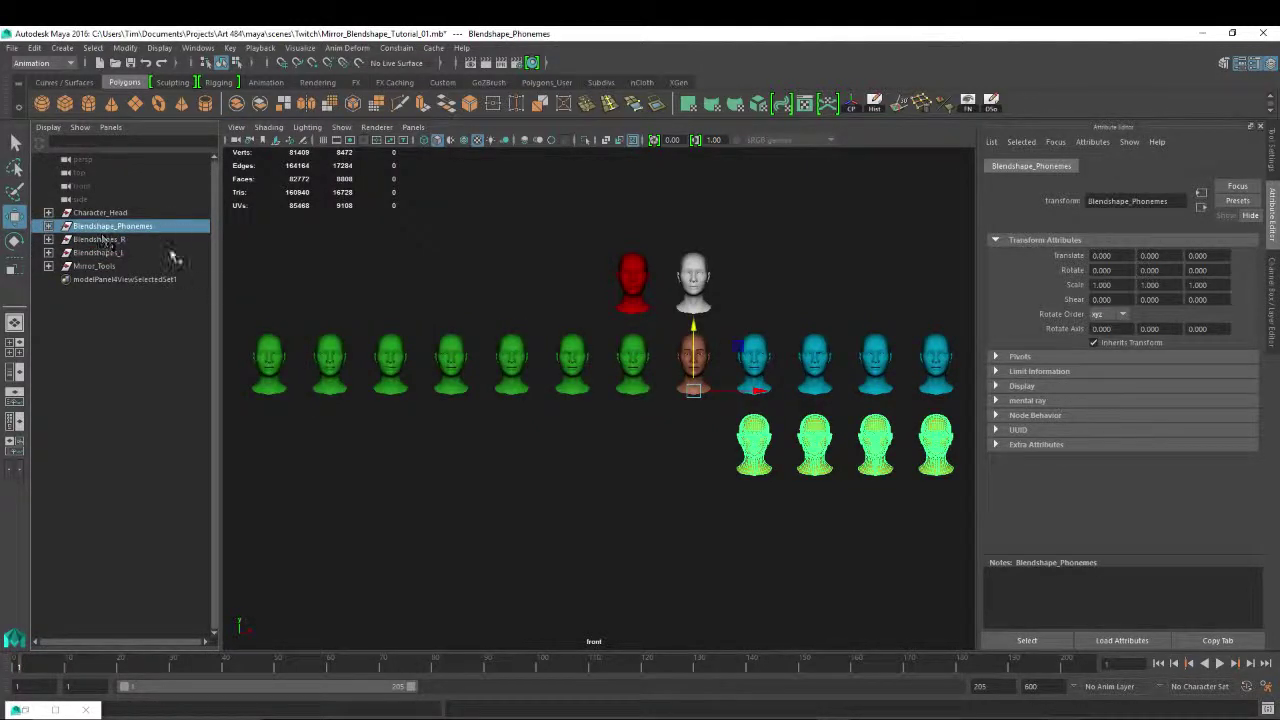
alt+middle_drag(787, 442, 625, 418)
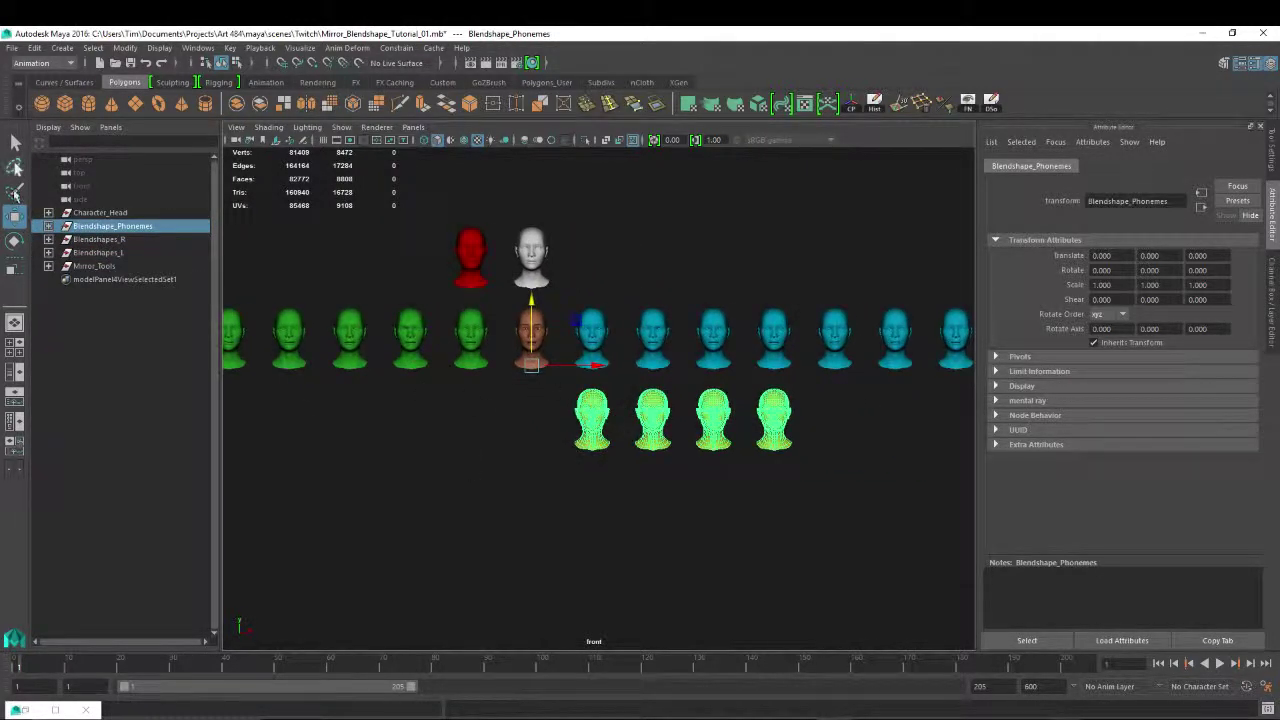
Hide the Blendshape_Phonemes group of yellow heads.
click(103, 213)
click(107, 228)
key(ctrl+h)
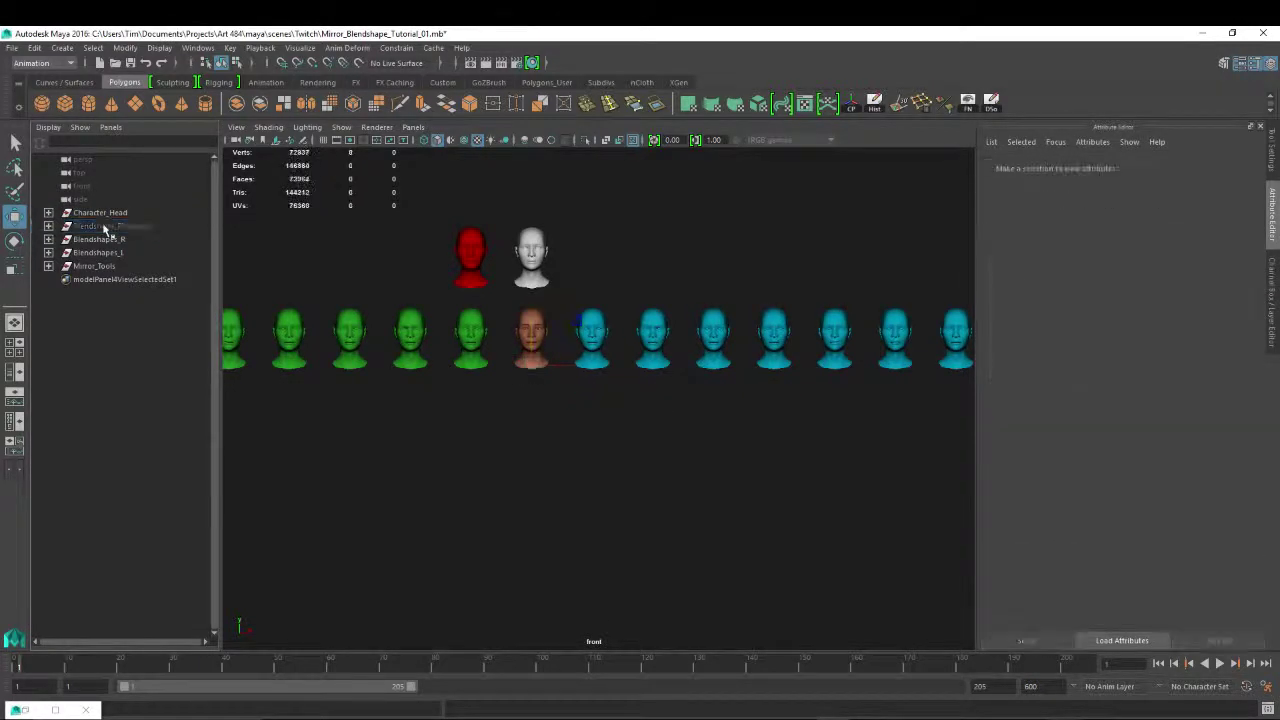
Inspect the row of green heads in the Blendshapes_R group and hide that group.
click(95, 240)
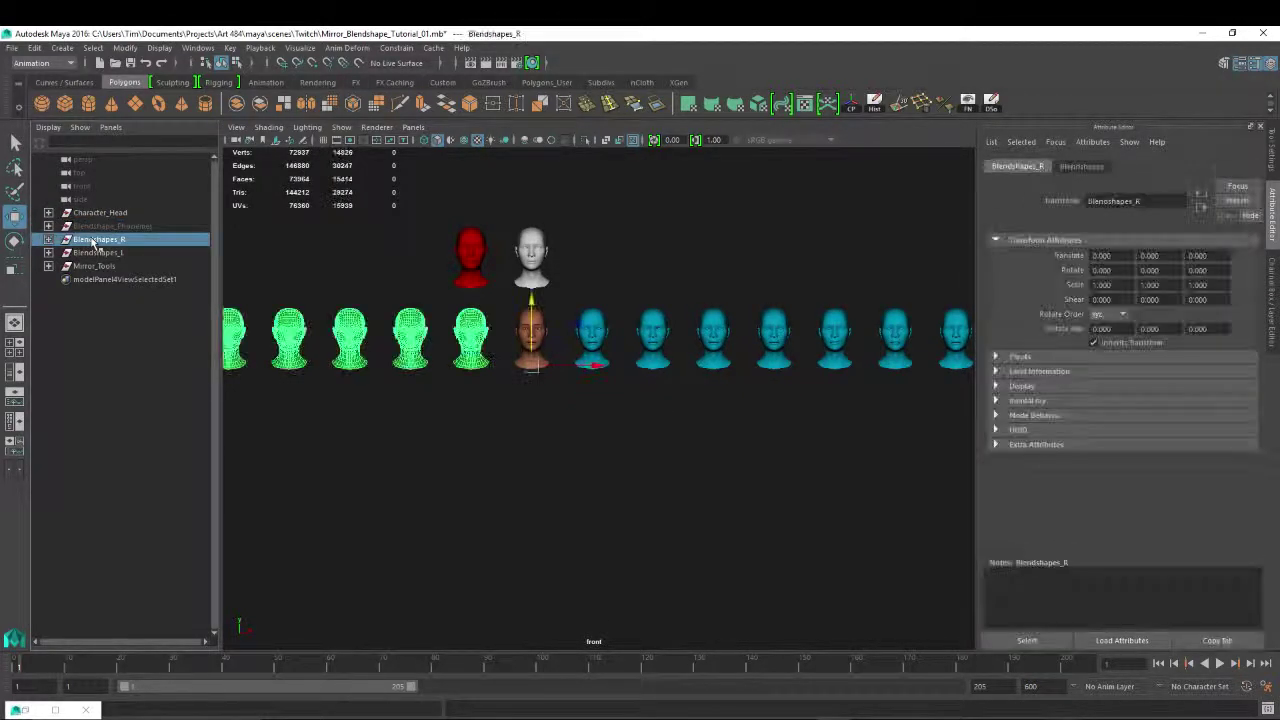
alt+middle_drag(401, 412, 643, 420)
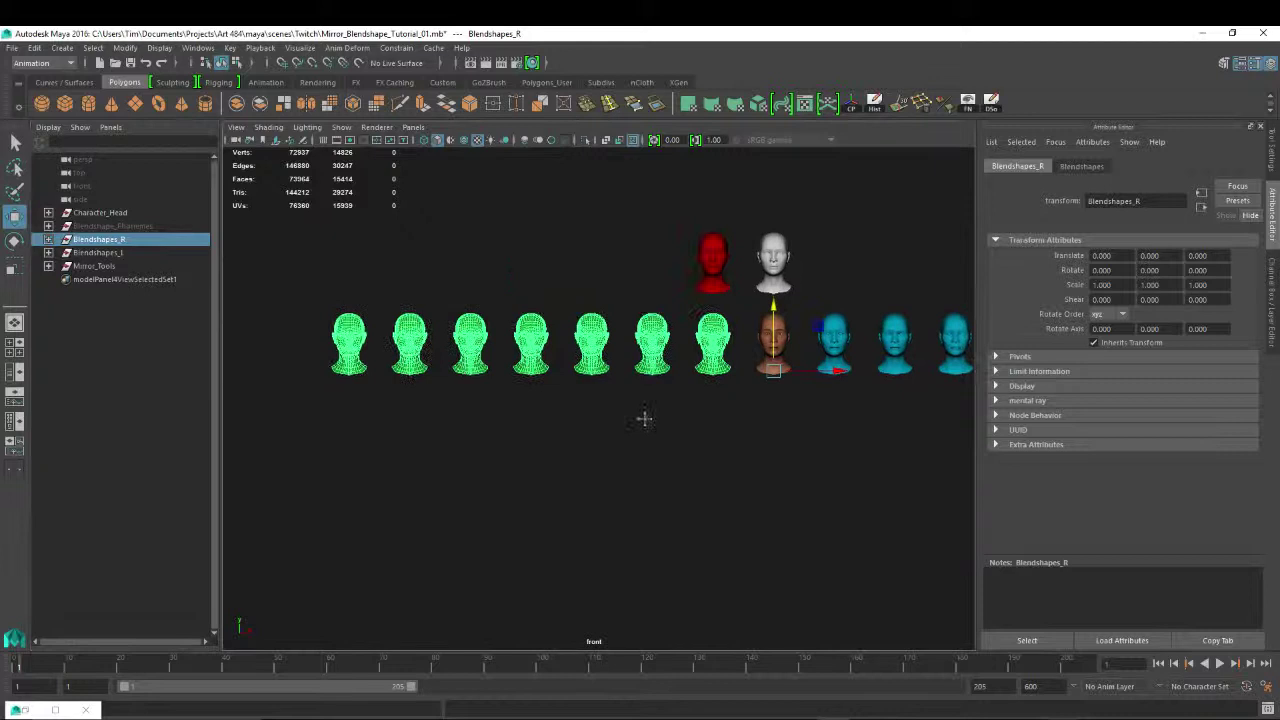
click(560, 462)
alt+right_drag(409, 378, 584, 413)
alt+middle_drag(715, 438, 678, 447)
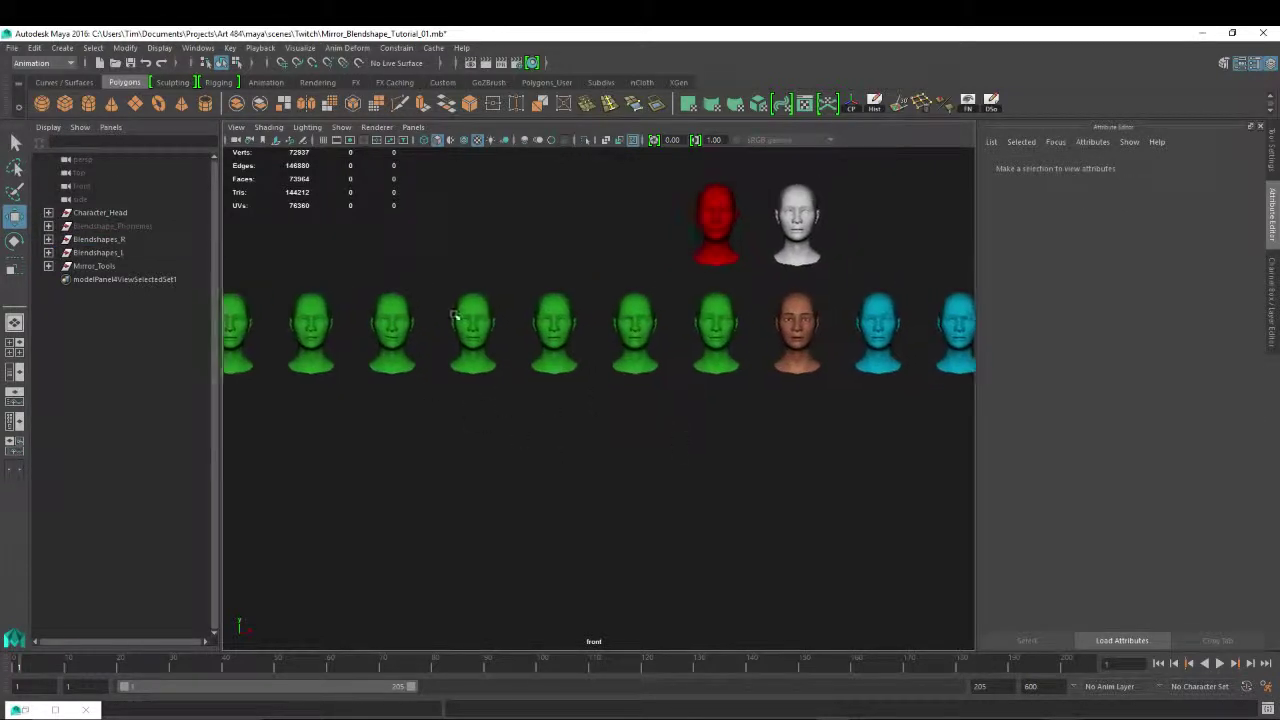
click(102, 243)
key(ctrl+h)
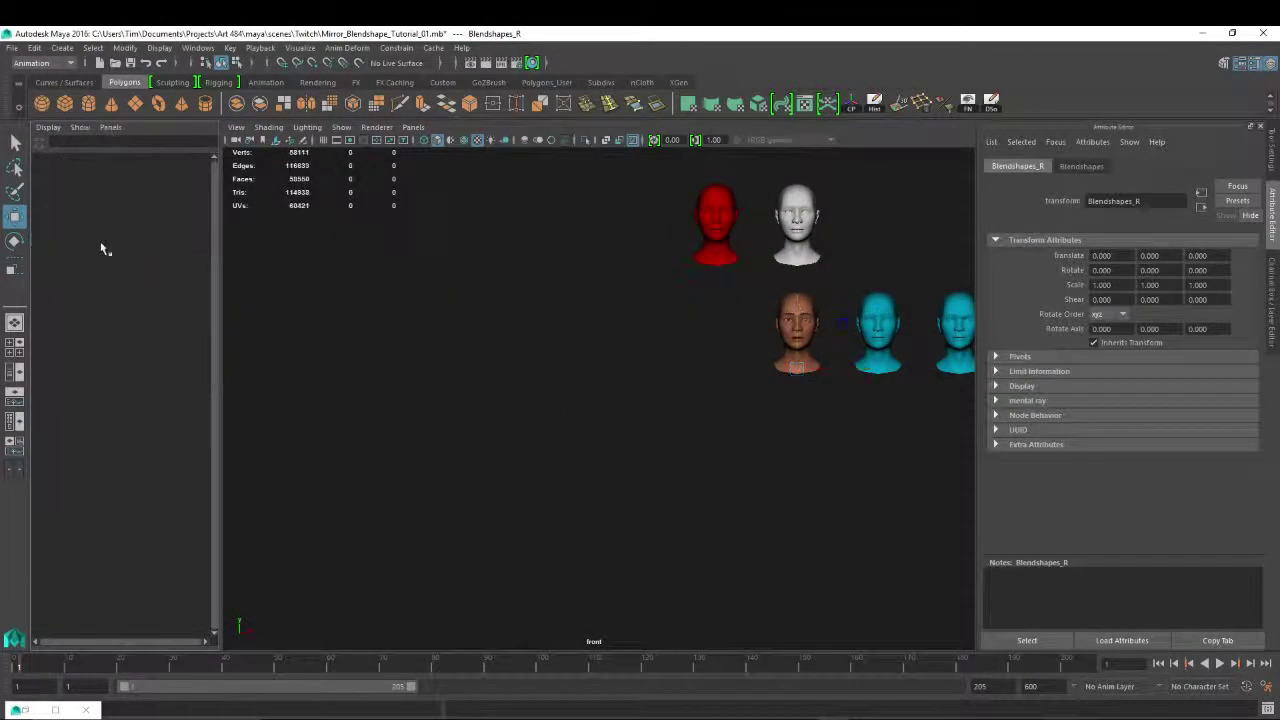
Examine the Mirror_Tools heads and view the textured character head up close.
click(108, 268)
alt+middle_drag(586, 300, 429, 291)
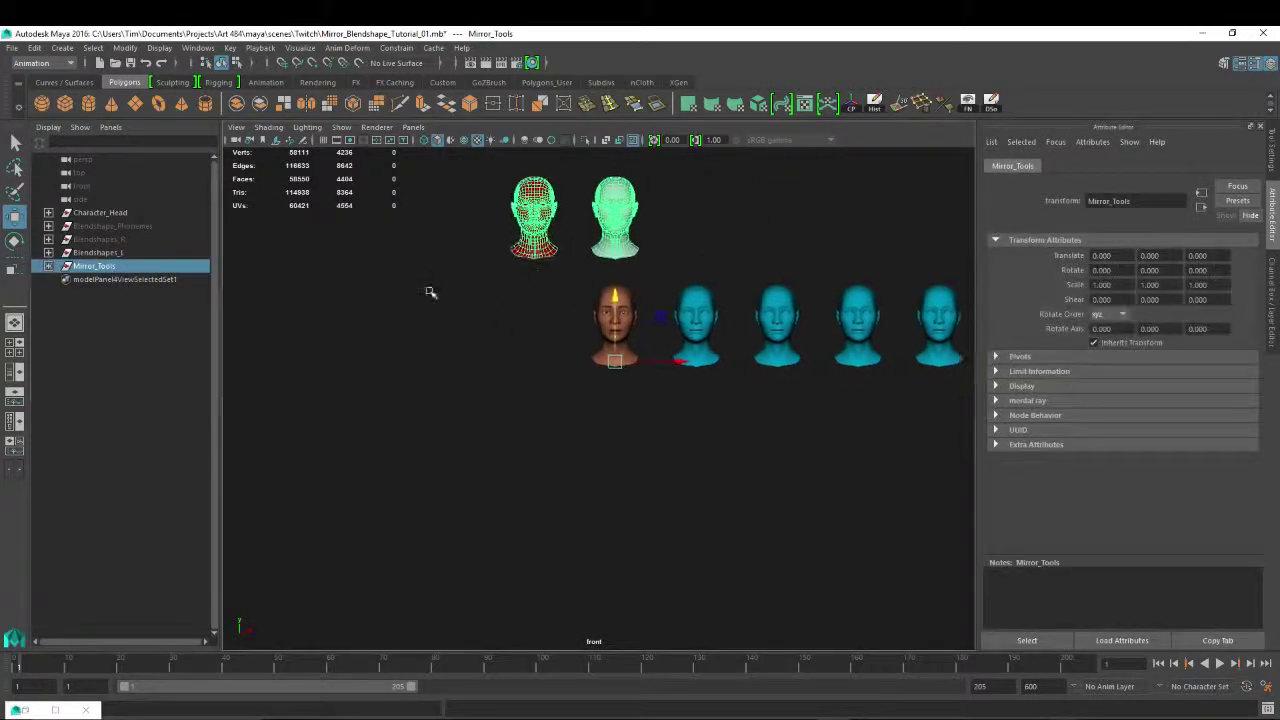
alt+right_drag(429, 291, 671, 291)
click(640, 205)
key(f)
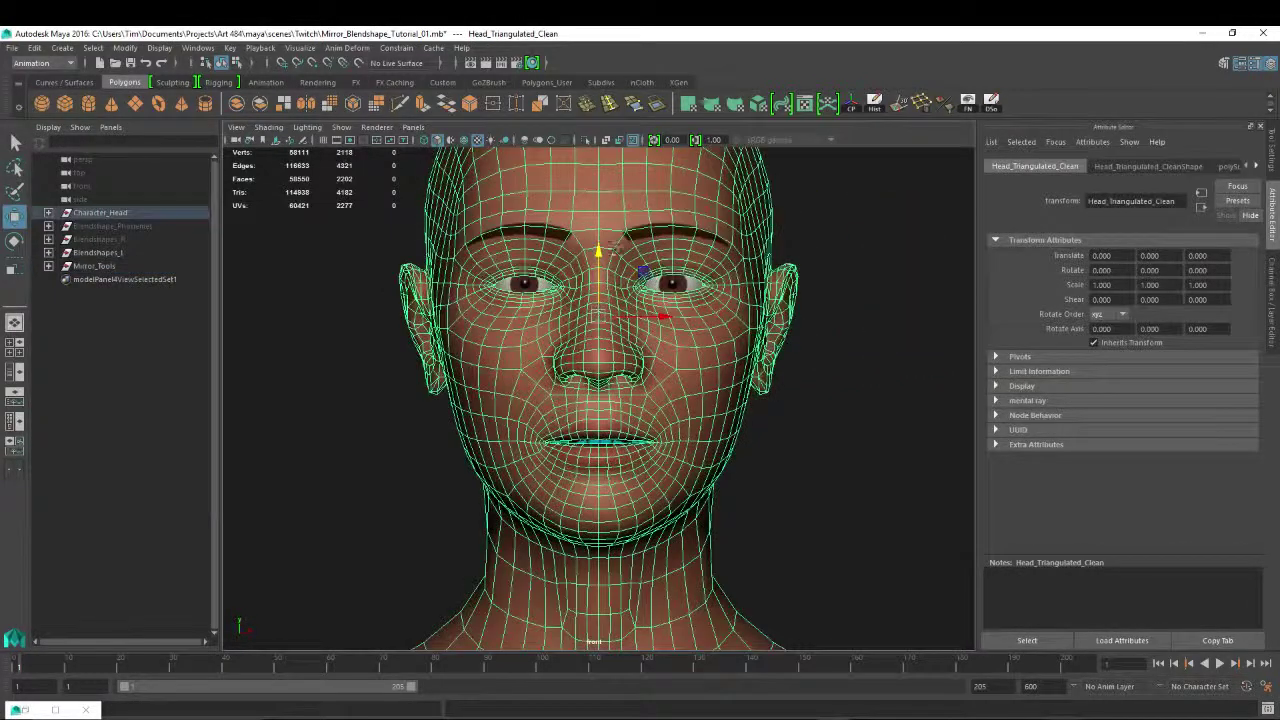
click(920, 440)
alt+right_drag(860, 423, 631, 386)
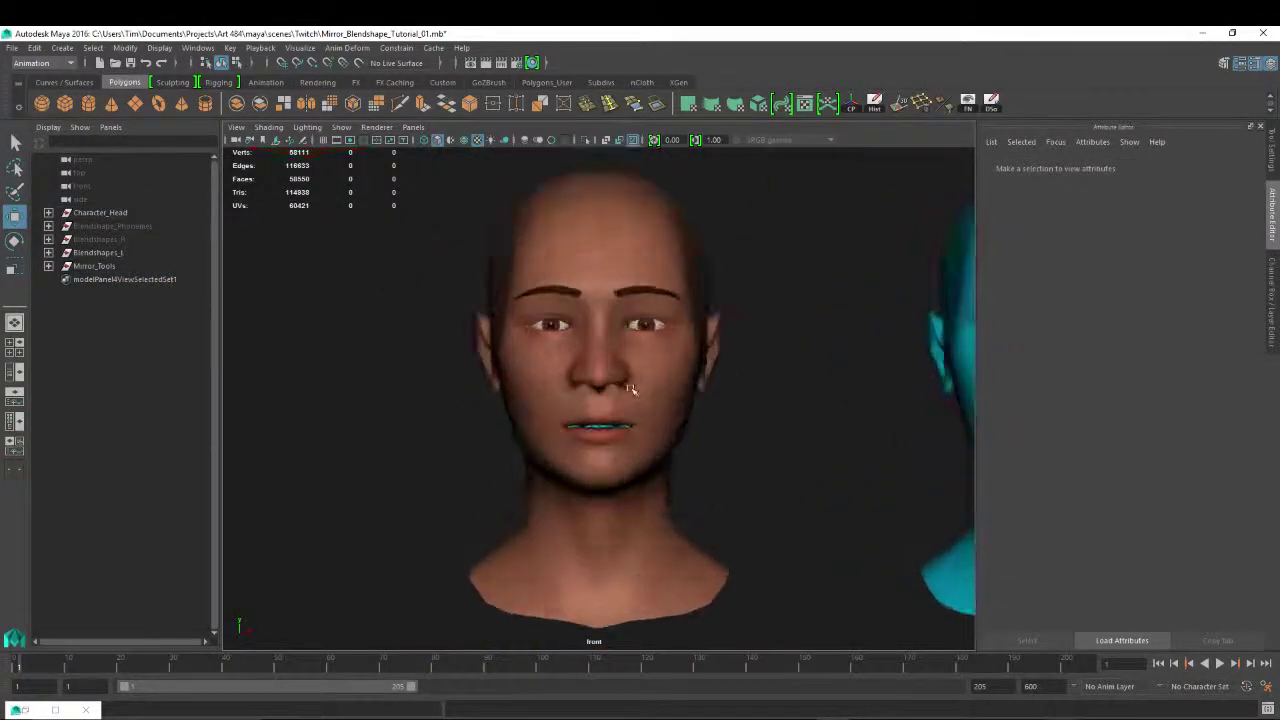
Frame the textured Head_Triangulated_Clean mesh and display its transform channels instead of the detailed attributes.
click(630, 388)
alt+right_drag(706, 403, 763, 503)
key(f)
alt+right_drag(820, 351, 680, 360)
key(ctrl+a)
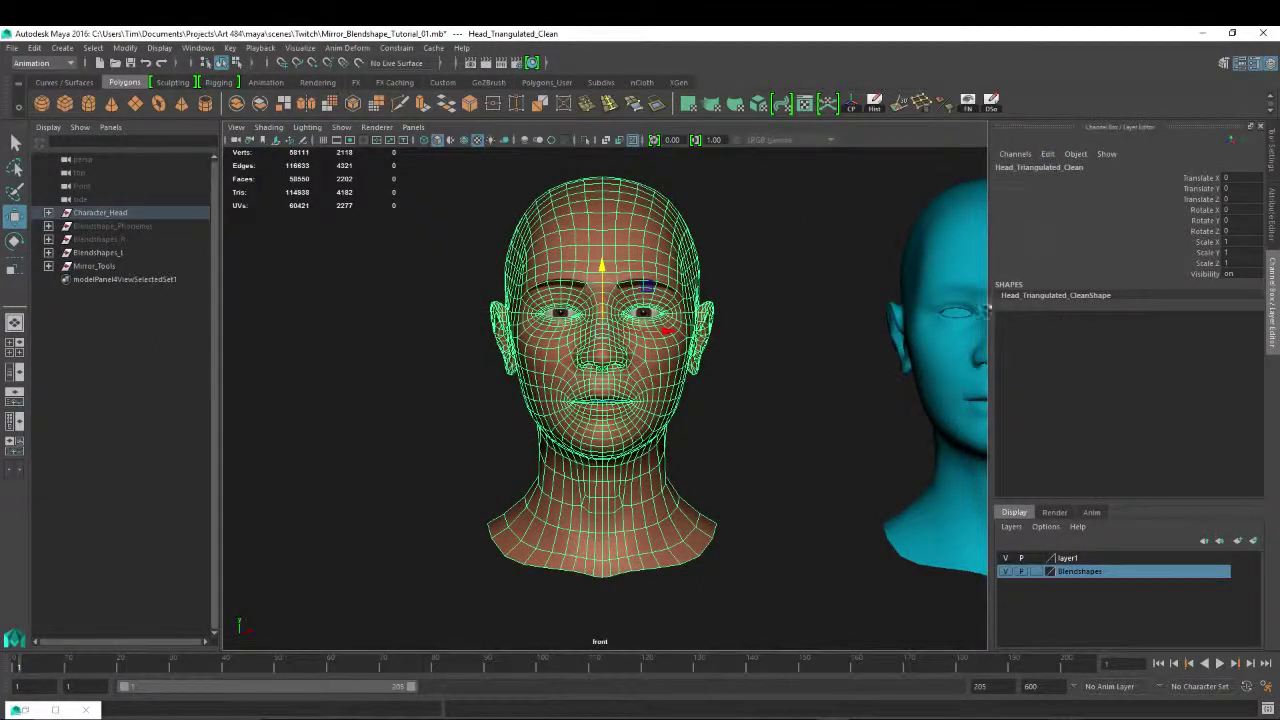
Examine the remaining heads in the perspective view and return to the front view.
click(718, 245)
alt+right_drag(718, 246, 566, 262)
click(631, 263)
key(space)
drag(703, 268, 715, 224)
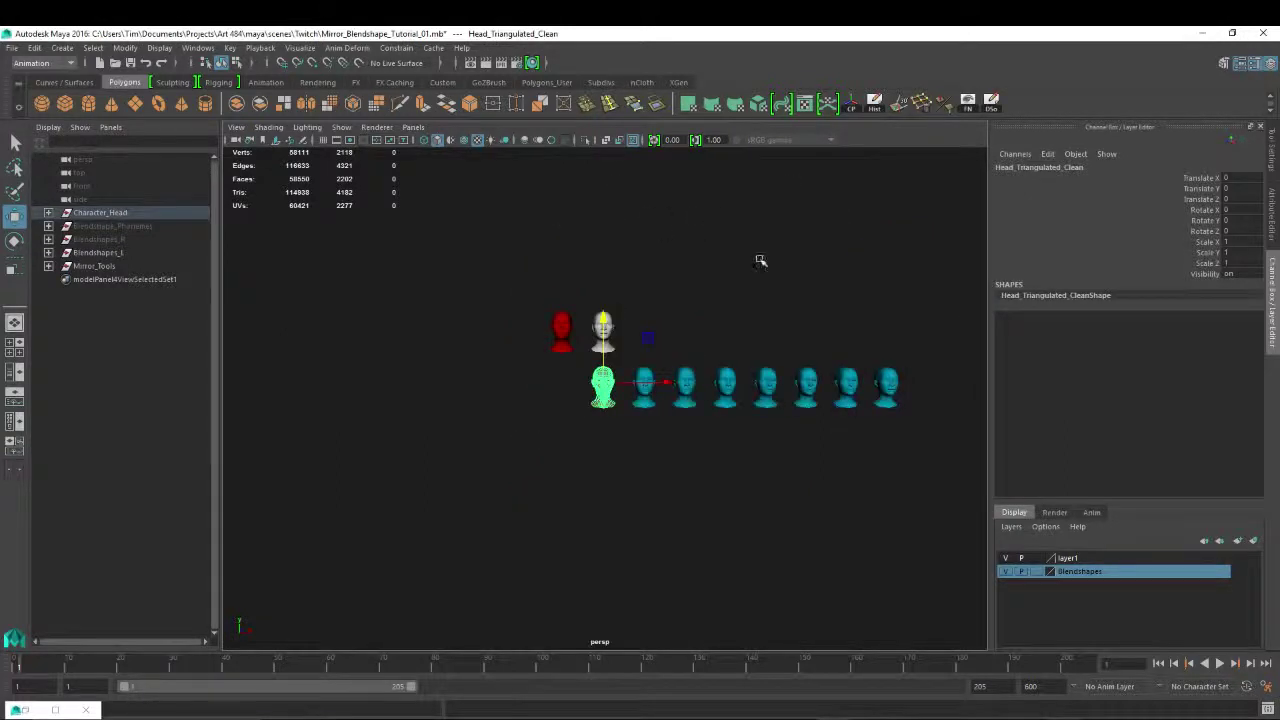
scroll(408, 274, up, 5)
alt+middle_drag(491, 300, 503, 331)
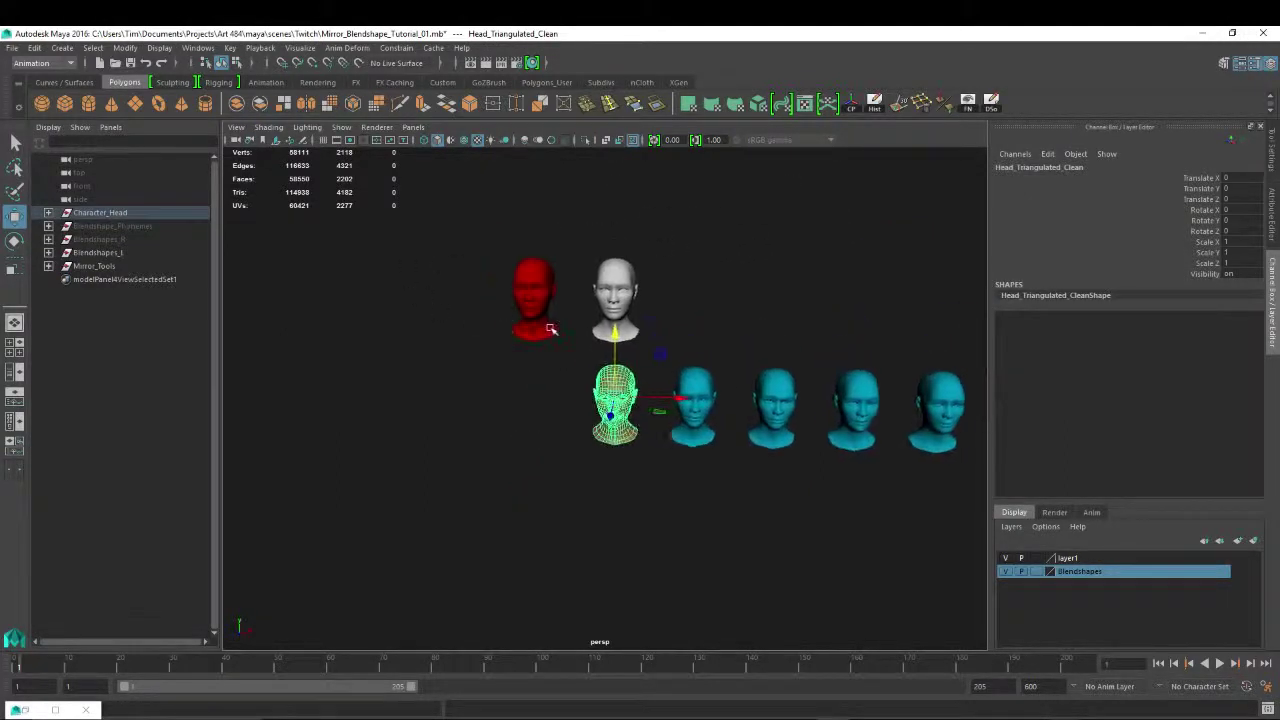
click(558, 335)
click(529, 405)
key(space)
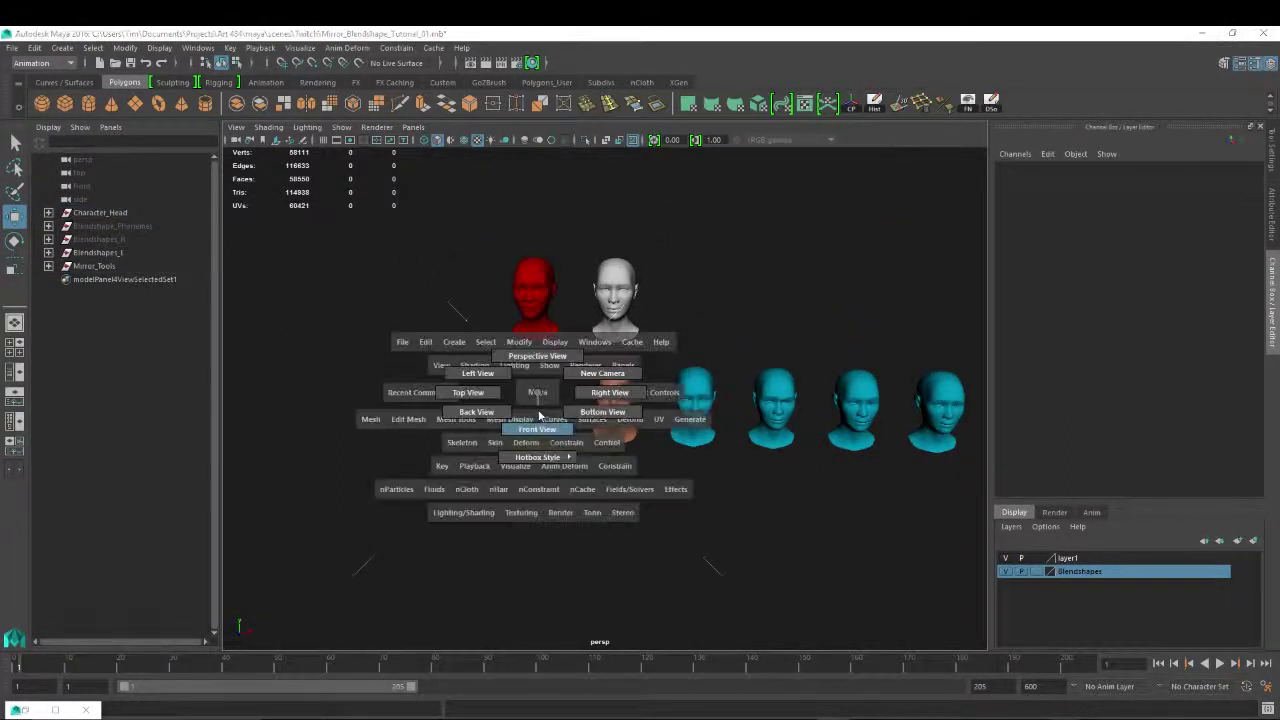
Frame the Mirror_Tools group and expand its hierarchy to list the two heads inside.
click(98, 267)
key(f)
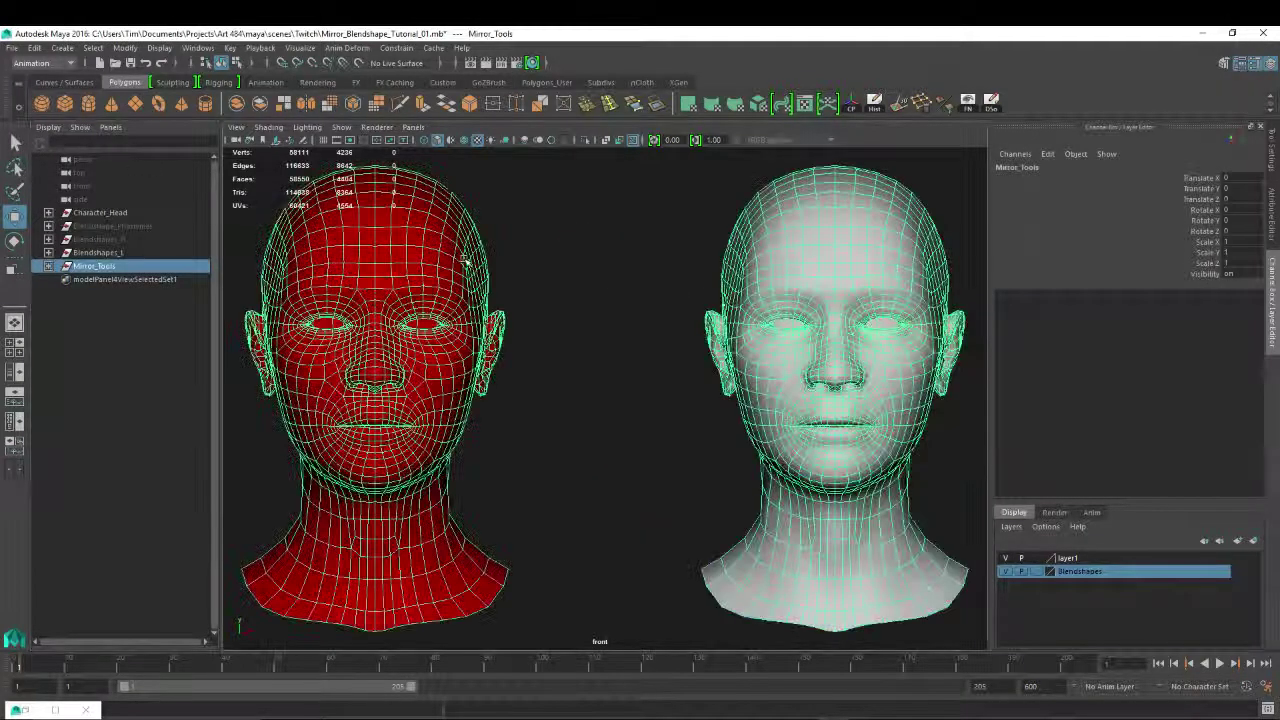
click(48, 266)
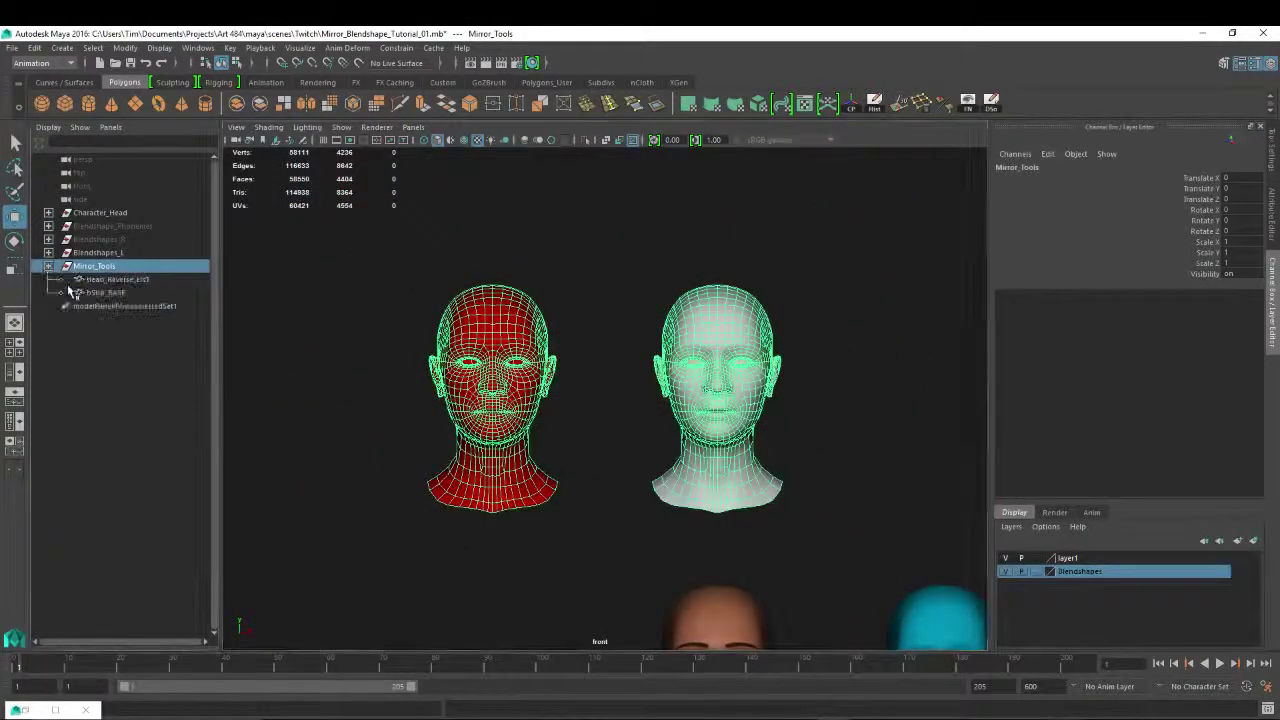
Compare the textured character head with the white bShp_BASE head above it by selecting each one.
alt+middle_drag(713, 622, 666, 522)
click(688, 537)
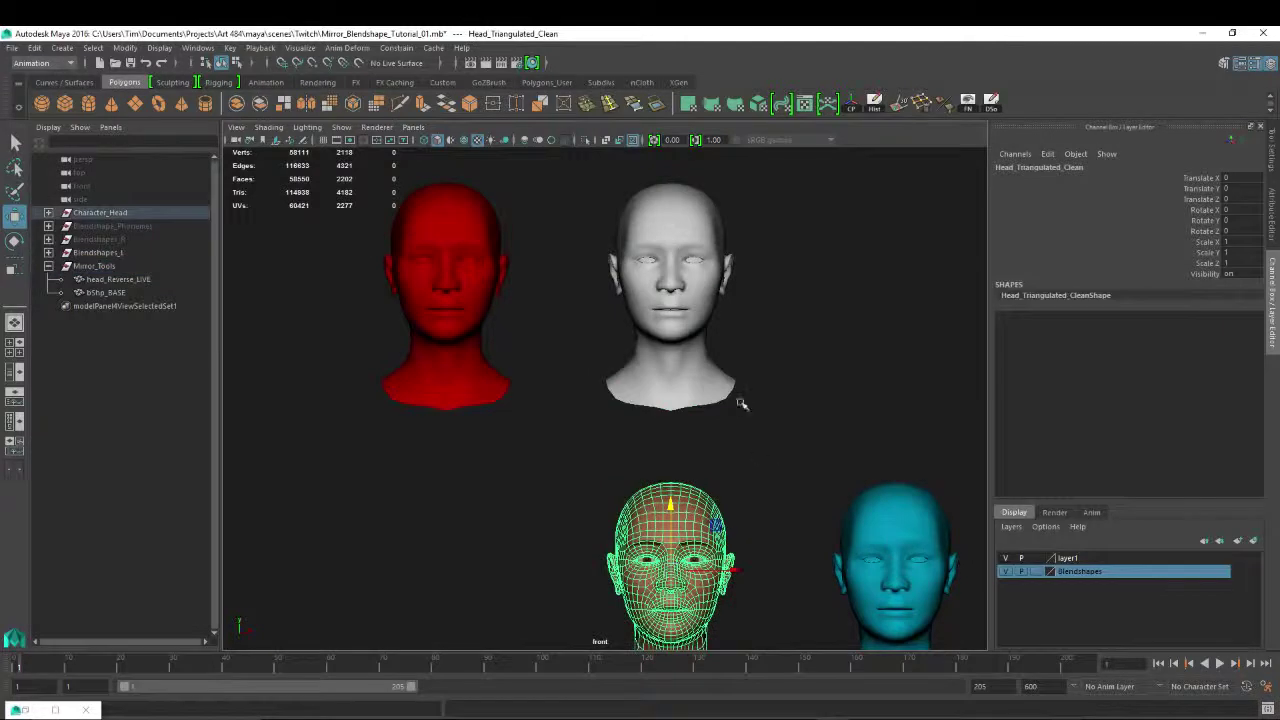
click(645, 230)
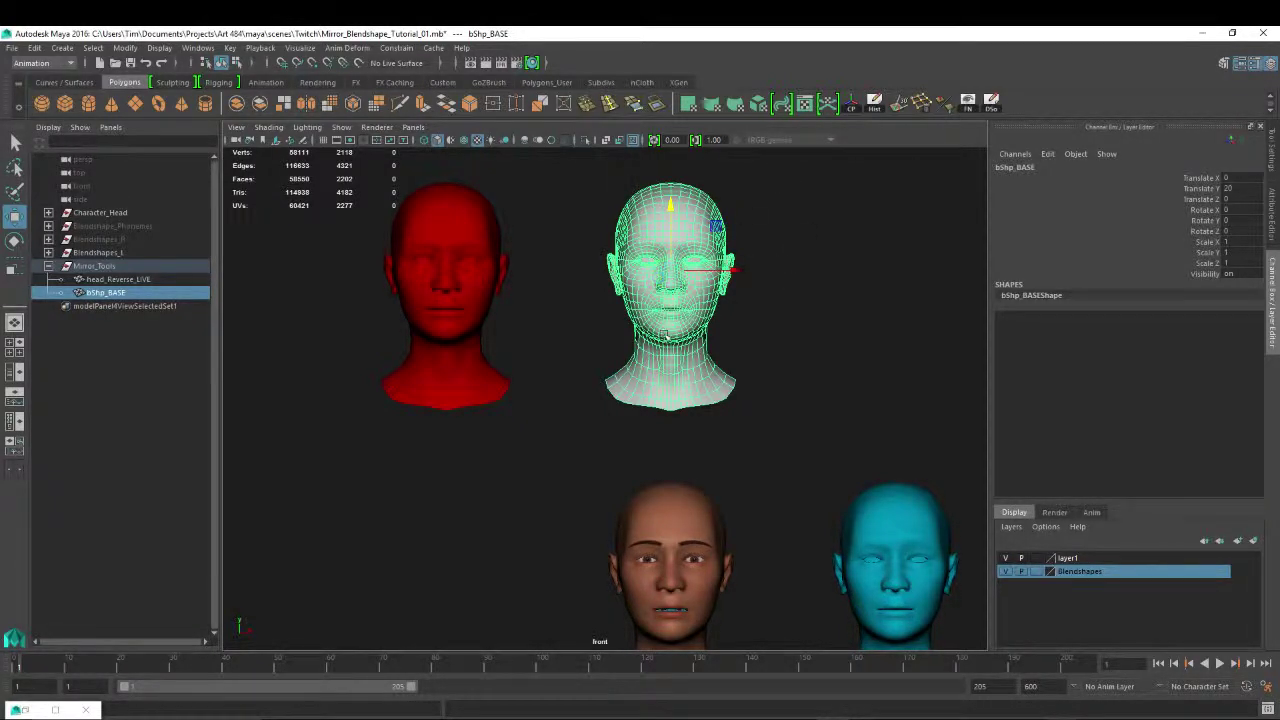
alt+middle_drag(814, 337, 826, 360)
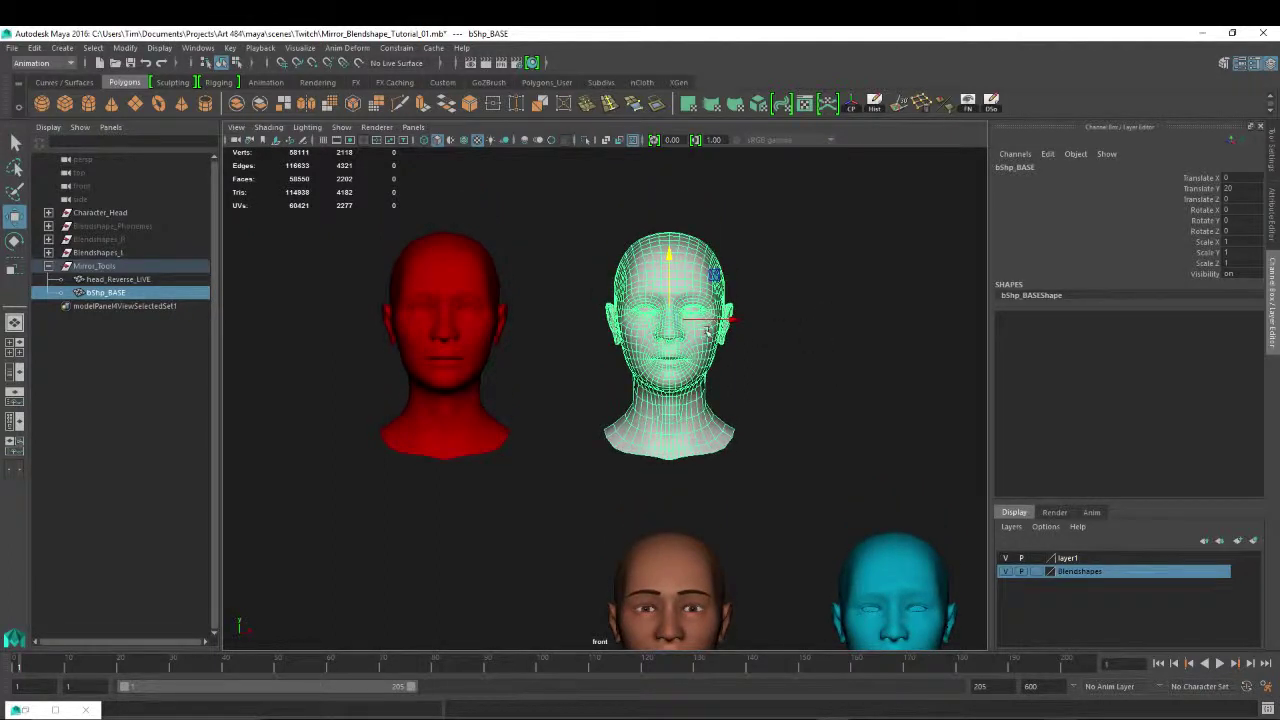
click(786, 363)
click(692, 258)
scroll(776, 348, down, 2)
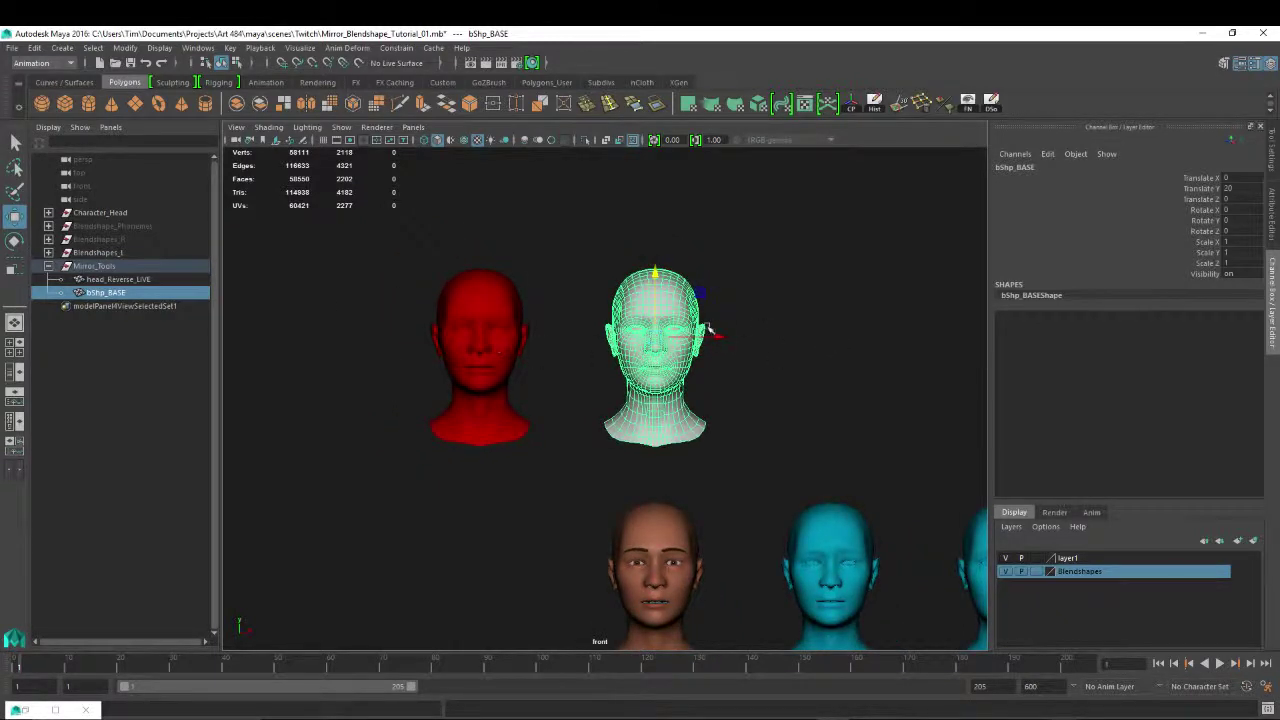
Select the red head_Reverse_LIVE head and examine its channel values and its position beside the other heads.
click(490, 302)
scroll(740, 430, down, 2)
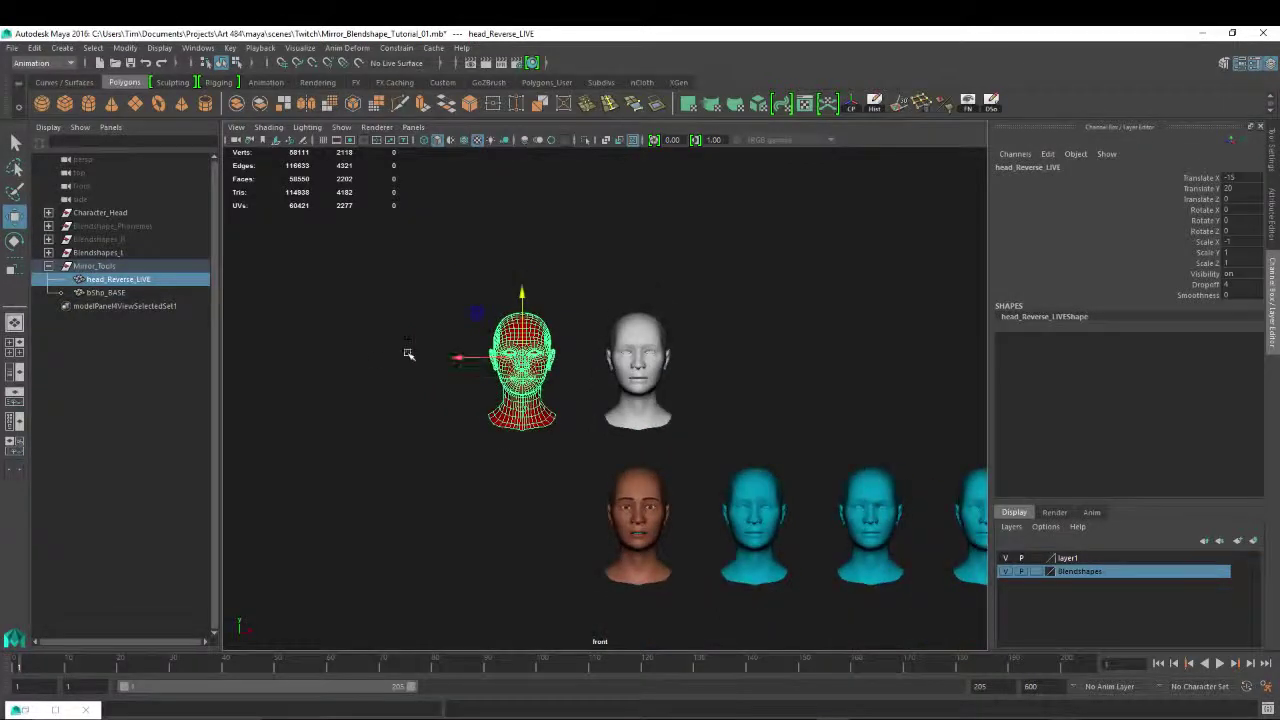
scroll(410, 352, up, 3)
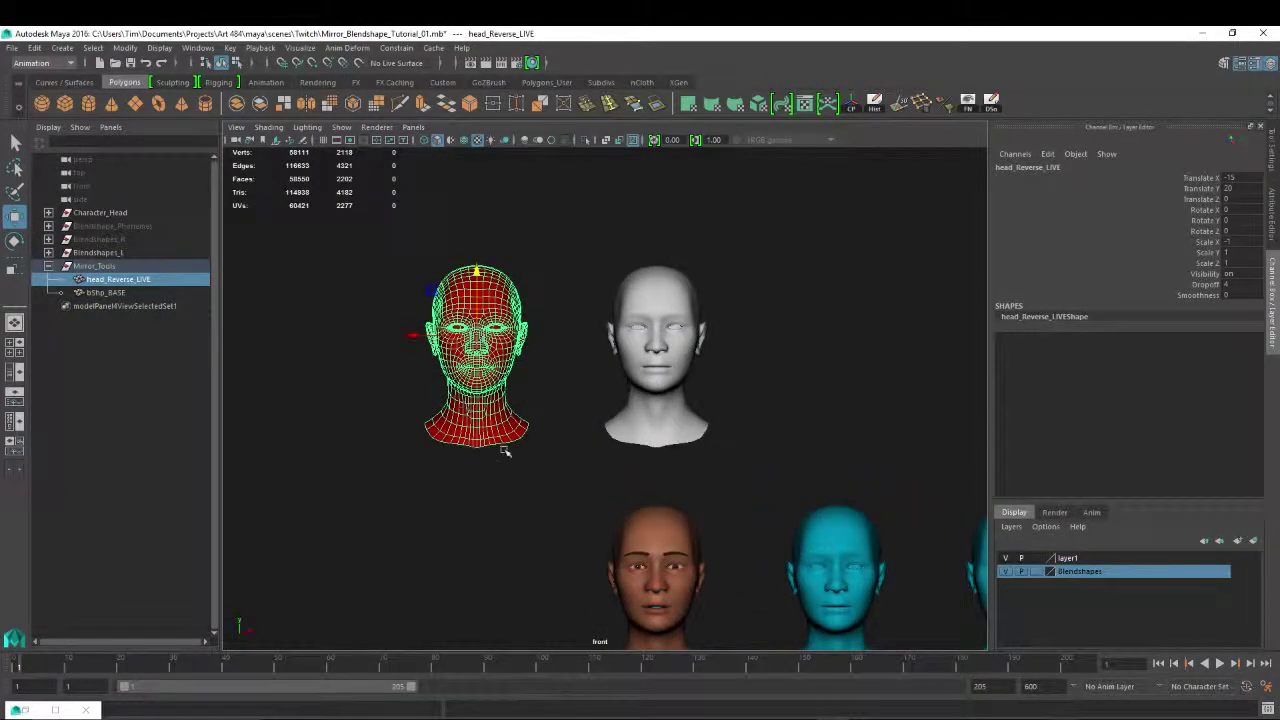
alt+middle_drag(505, 451, 614, 449)
alt+right_drag(486, 421, 678, 471)
alt+right_drag(747, 424, 521, 409)
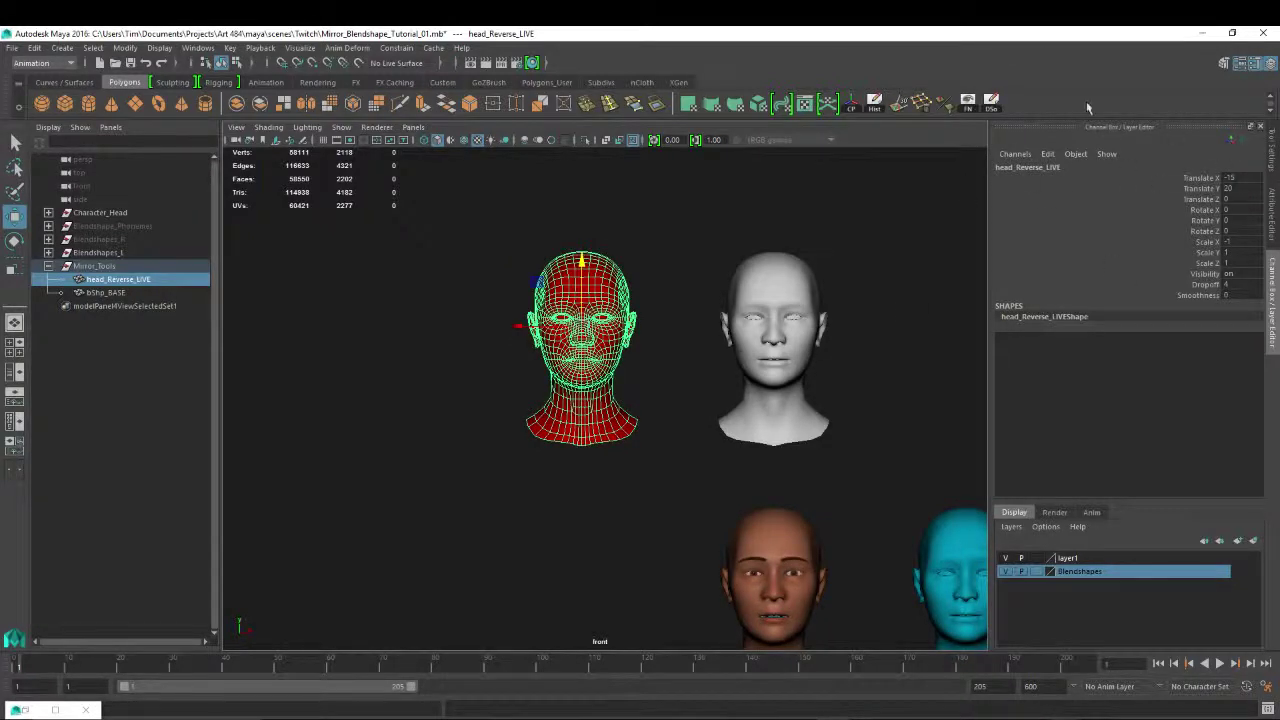
alt+right_drag(889, 425, 613, 332)
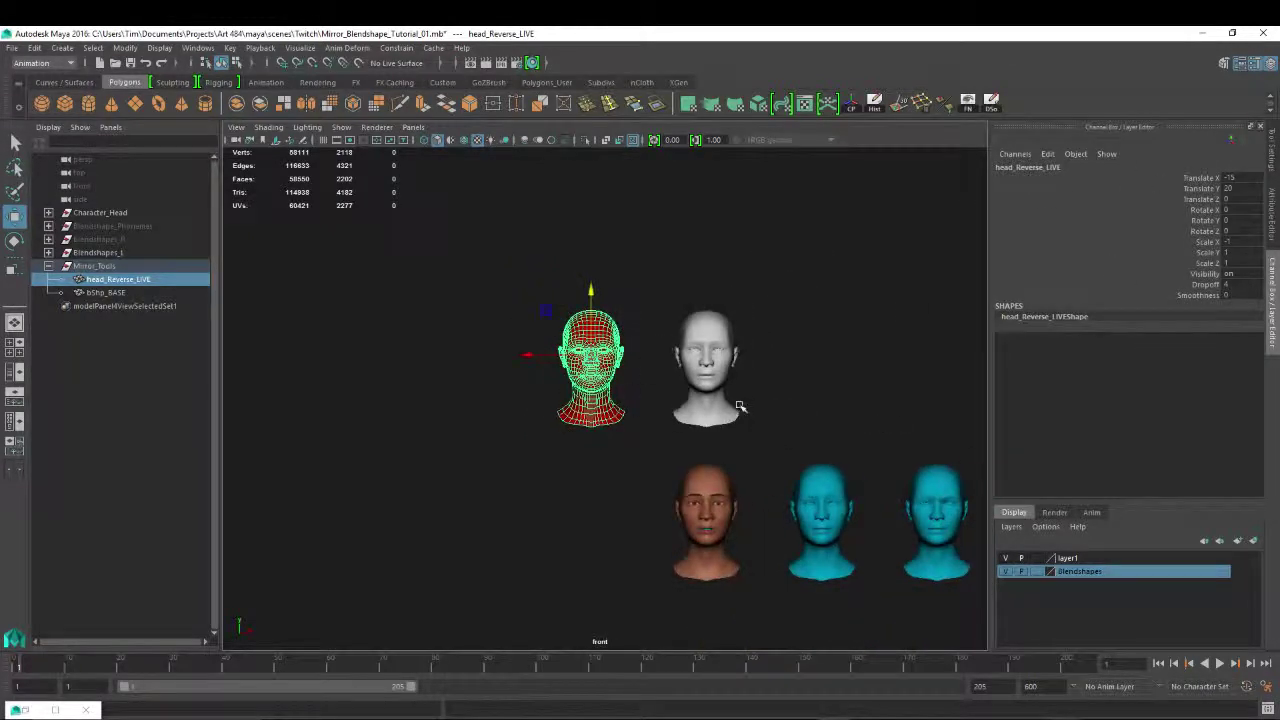
alt+right_drag(742, 407, 424, 279)
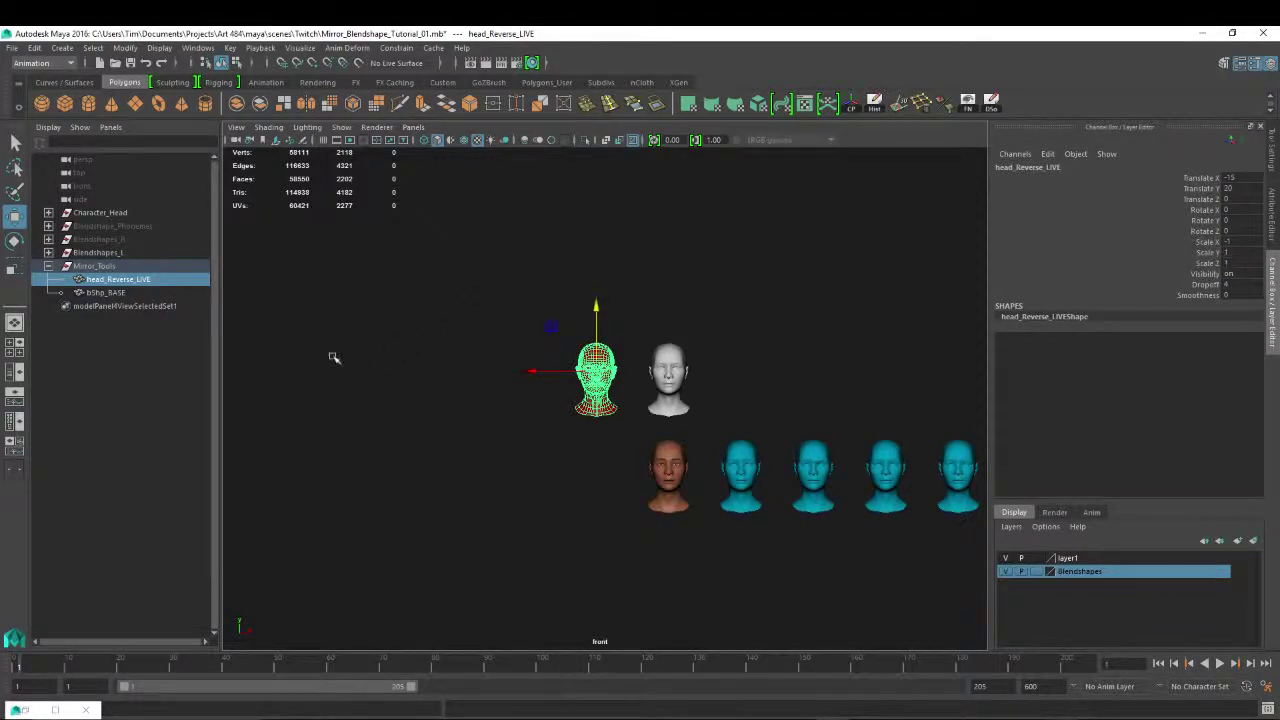
alt+right_drag(469, 385, 900, 470)
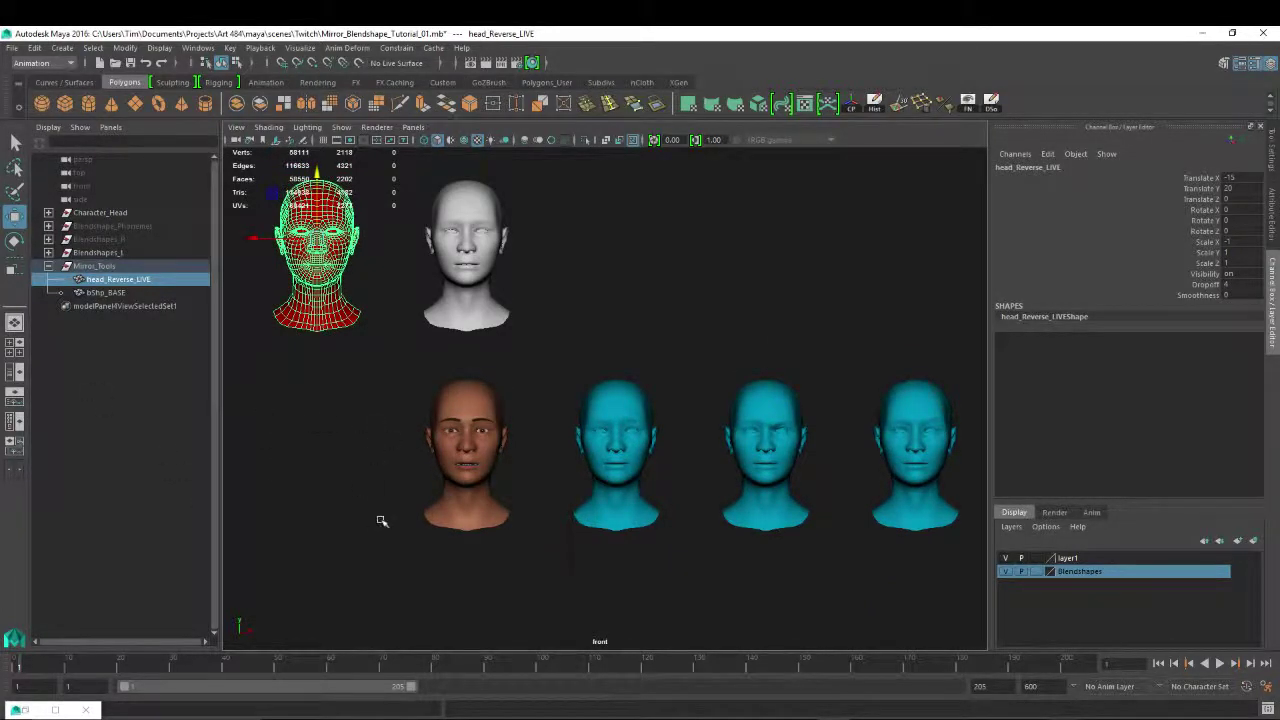
Review the textured character head, the white bShp_BASE head and the neighbouring blue blendshape heads.
alt+middle_drag(381, 520, 460, 508)
click(525, 385)
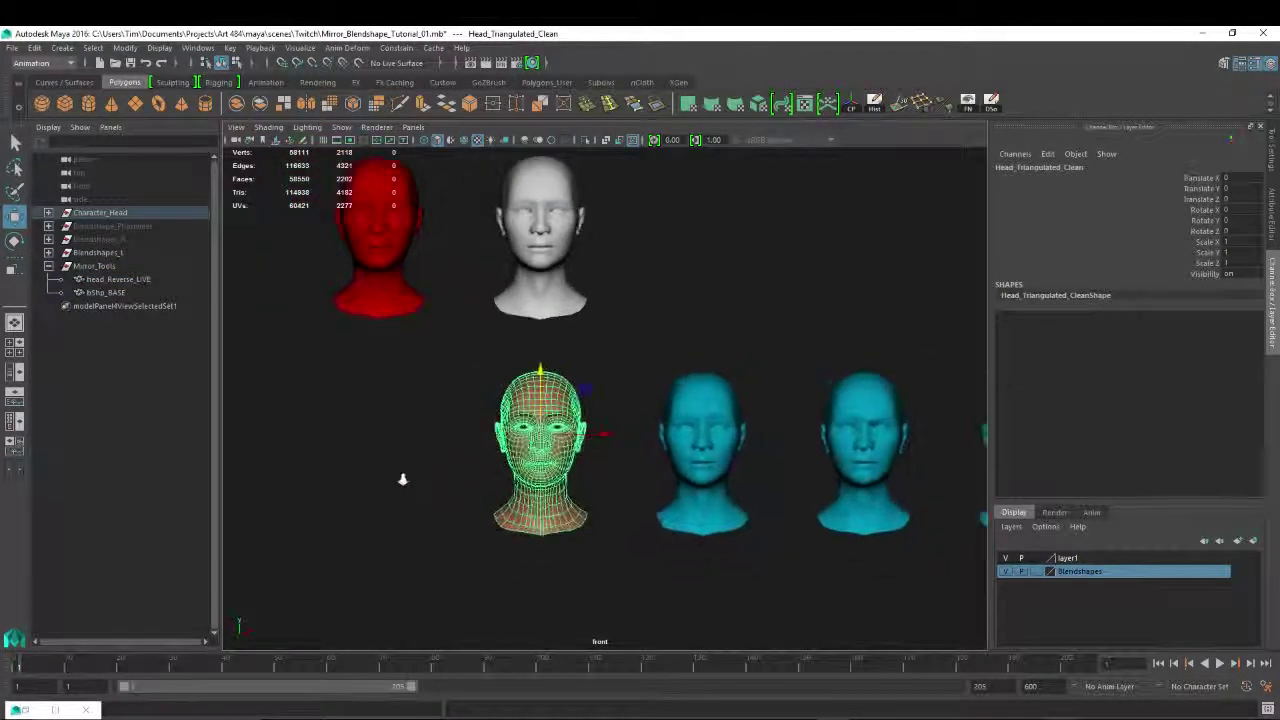
scroll(410, 475, down, 1)
click(540, 322)
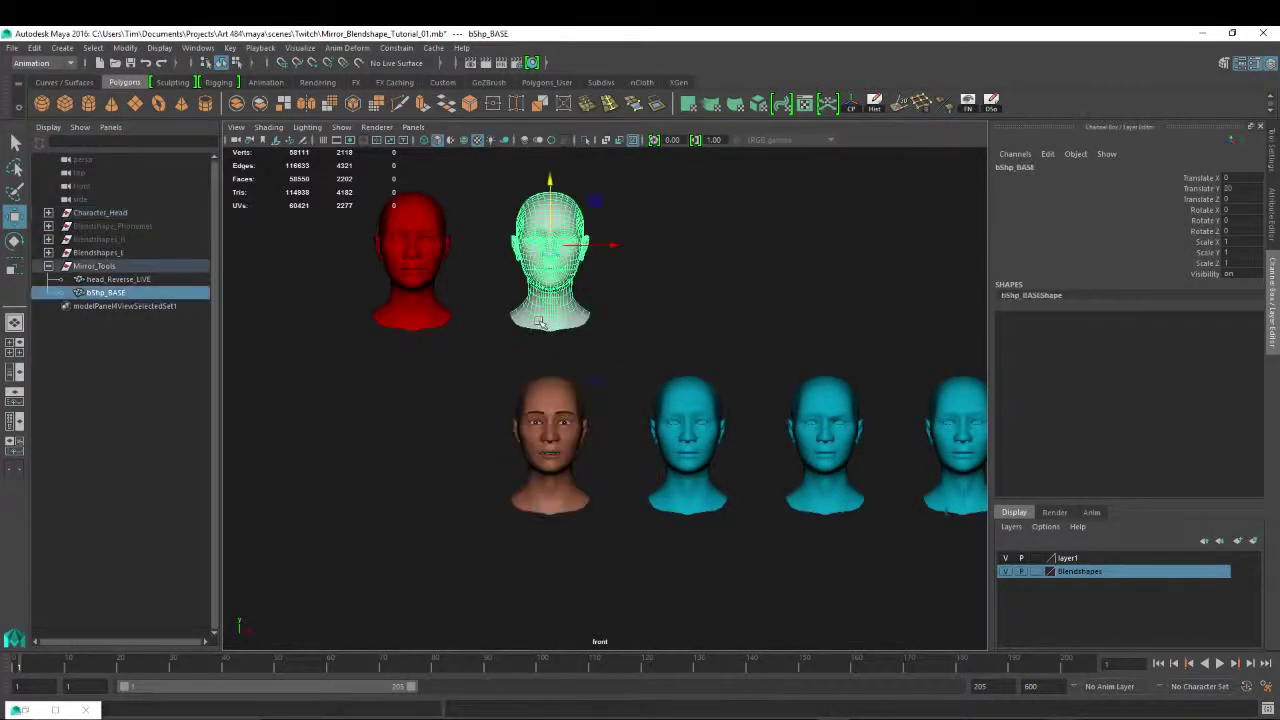
alt+middle_drag(633, 606, 560, 587)
alt+right_drag(409, 524, 660, 601)
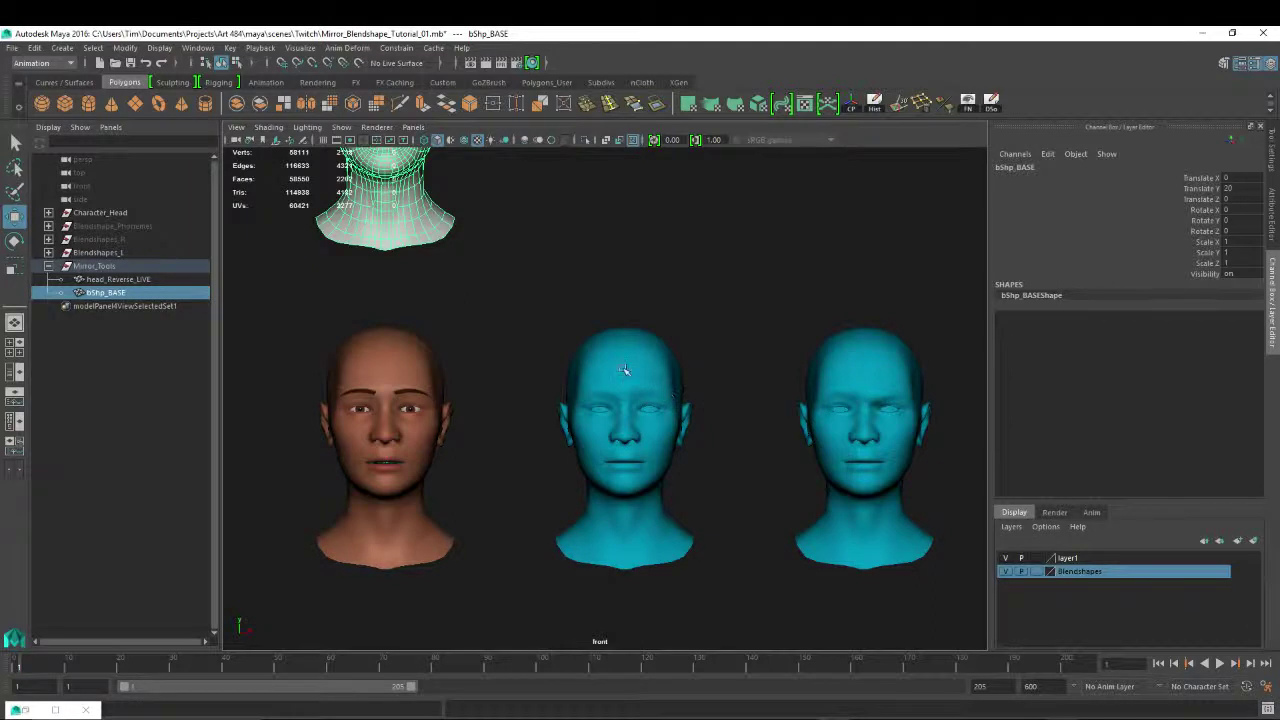
alt+middle_drag(463, 461, 662, 525)
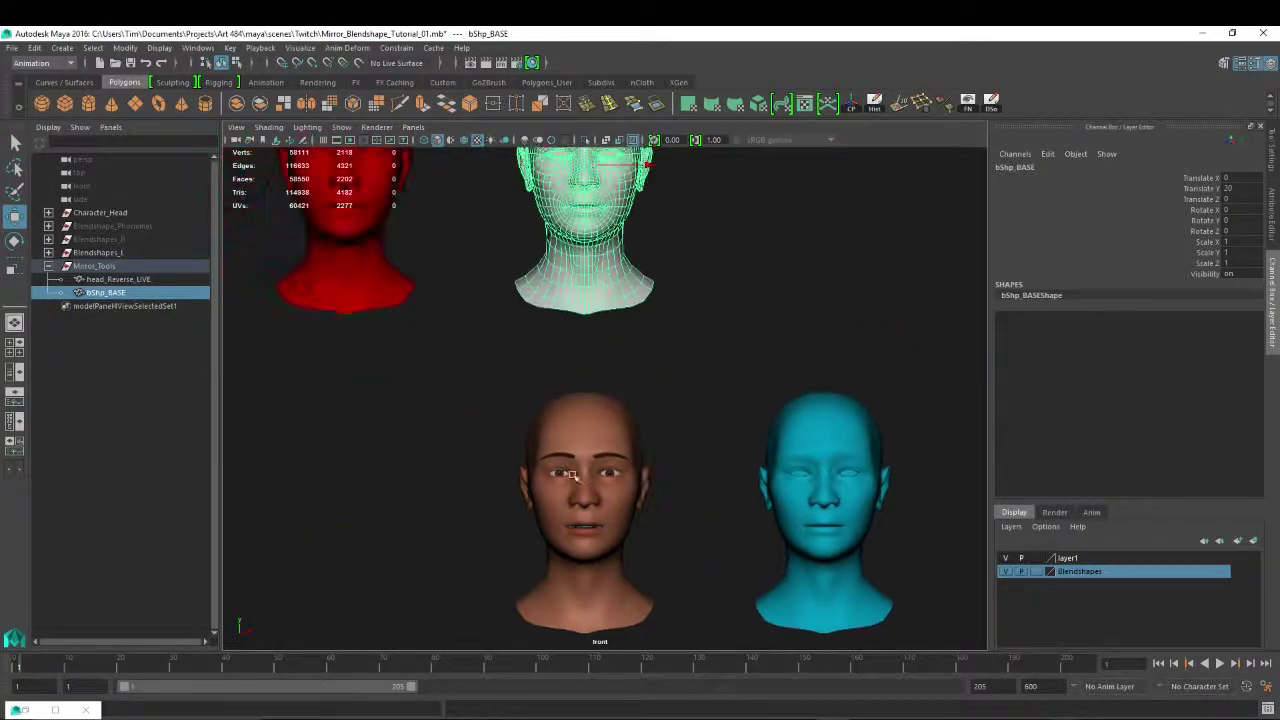
Examine the row of blue left-side blendshape heads beside the textured character head.
alt+middle_drag(712, 440, 396, 408)
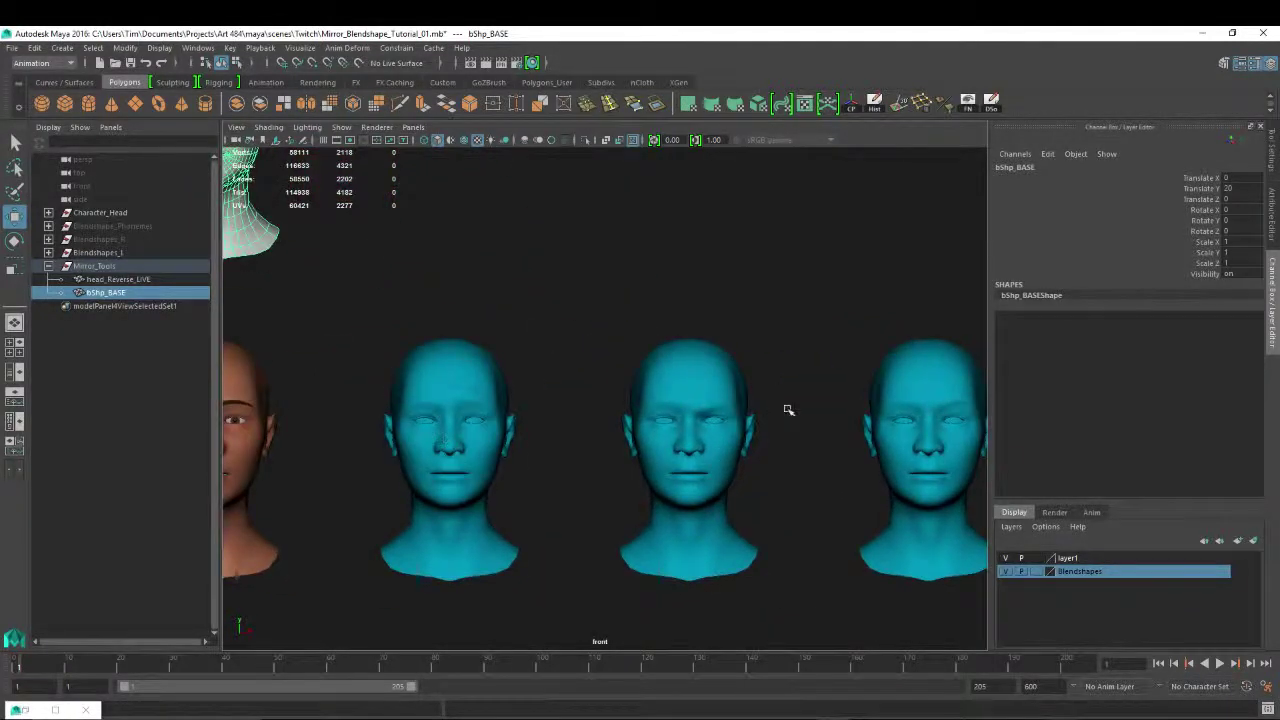
alt+middle_drag(900, 418, 408, 392)
alt+middle_drag(858, 443, 697, 424)
alt+middle_drag(270, 431, 778, 442)
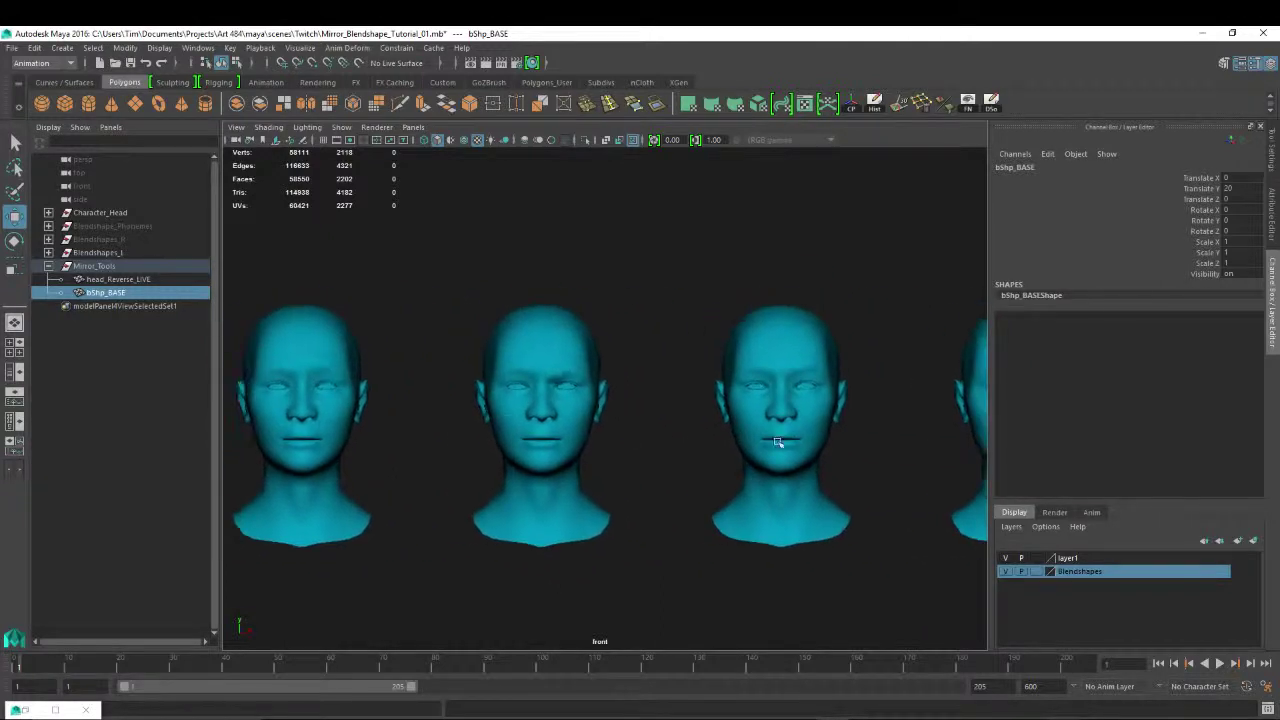
alt+right_drag(749, 394, 311, 263)
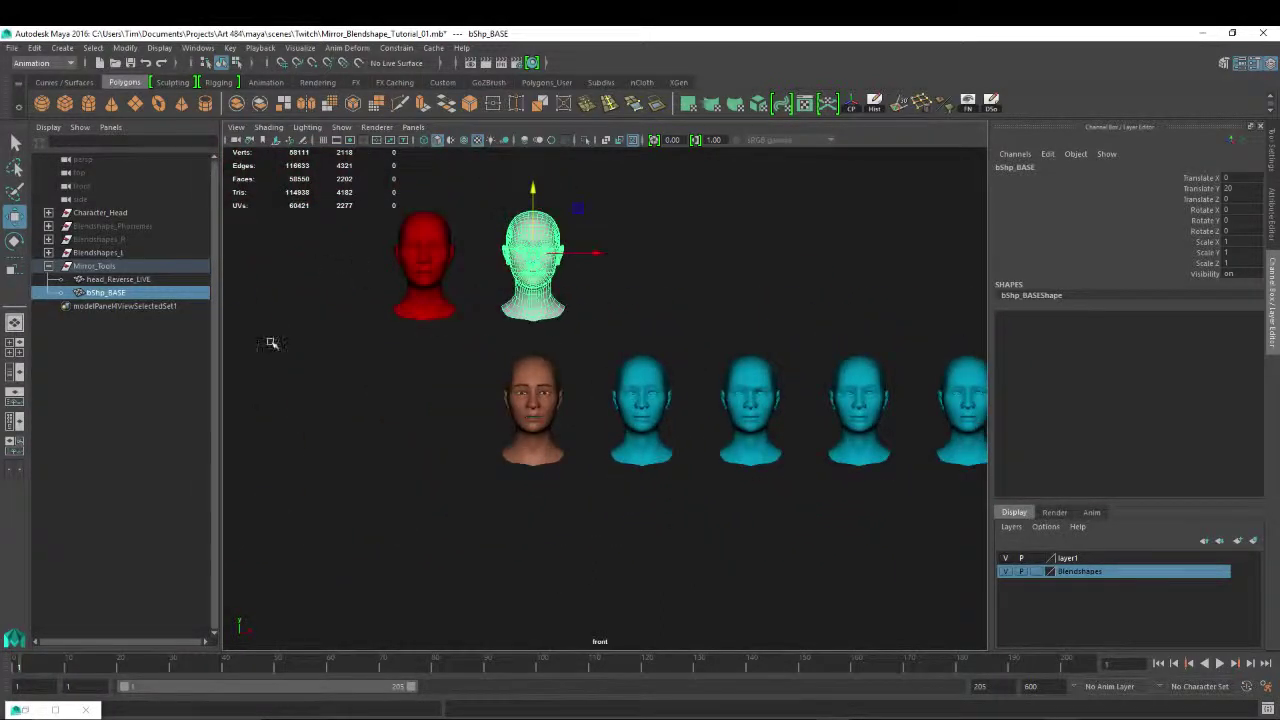
Select the Blendshapes_L group, its first blue head and the red head_Reverse_LIVE head to compare how they are placed.
click(100, 253)
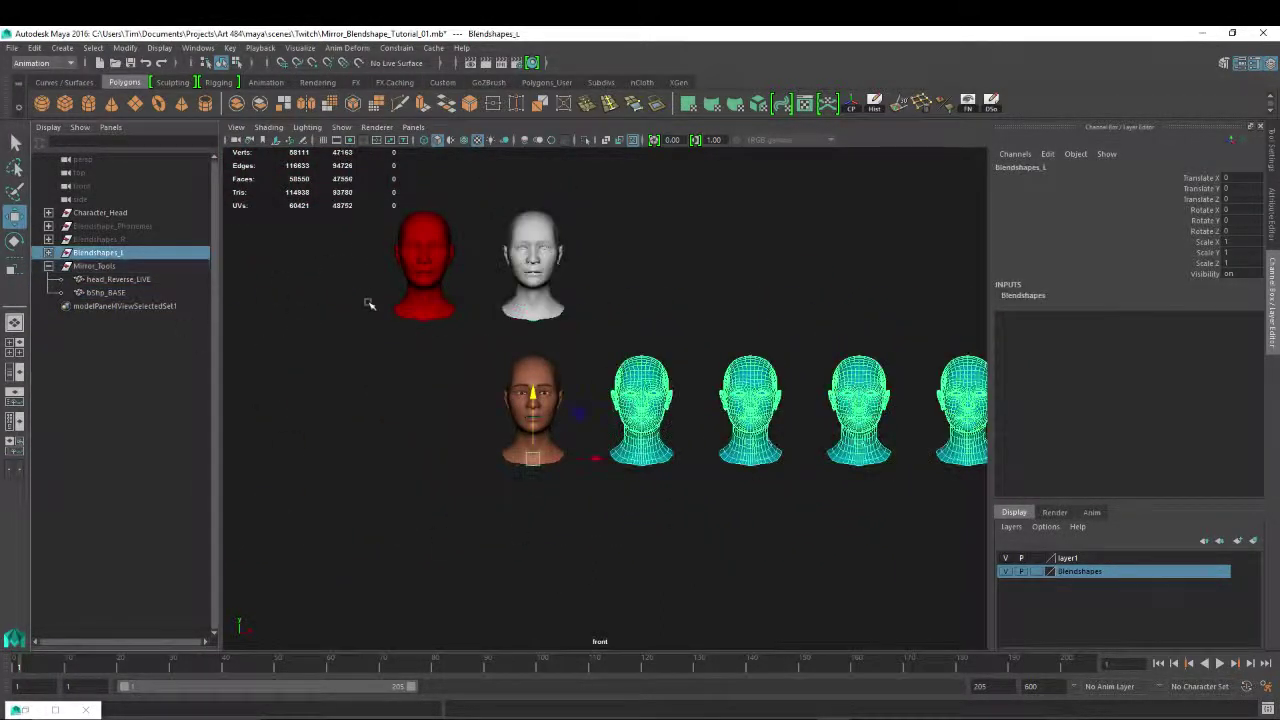
alt+right_drag(618, 440, 440, 340)
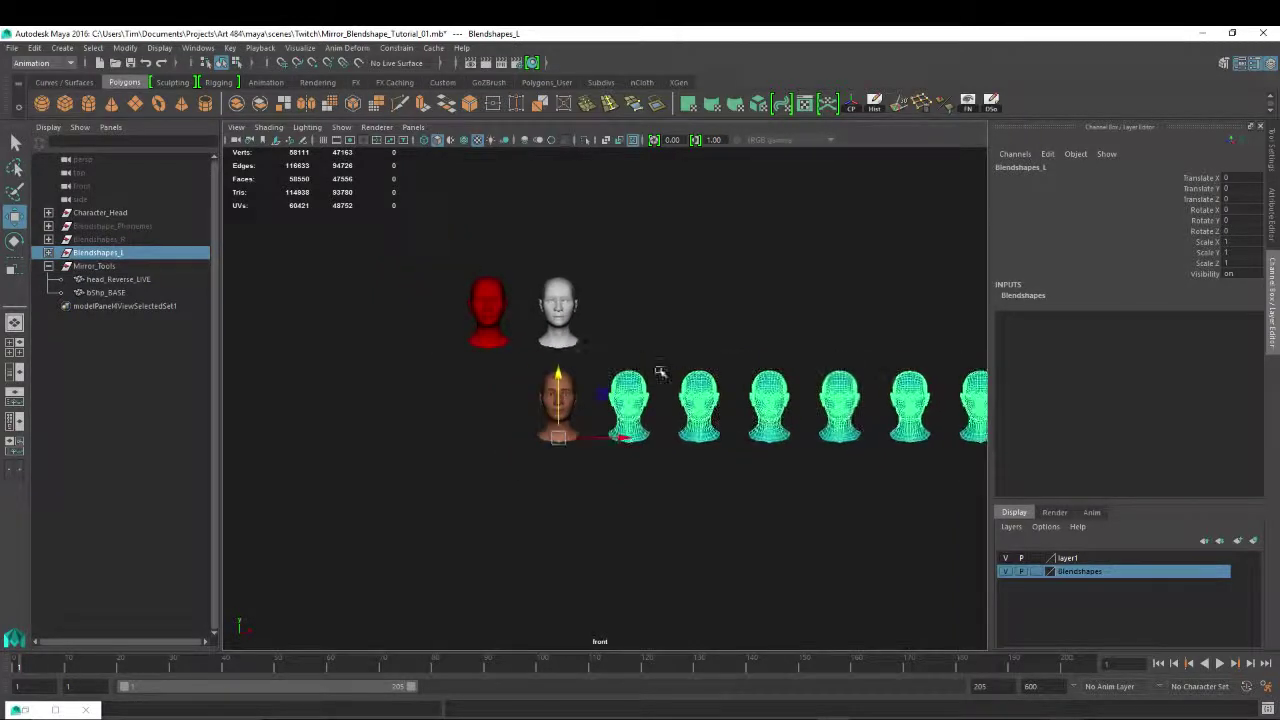
click(627, 400)
click(494, 290)
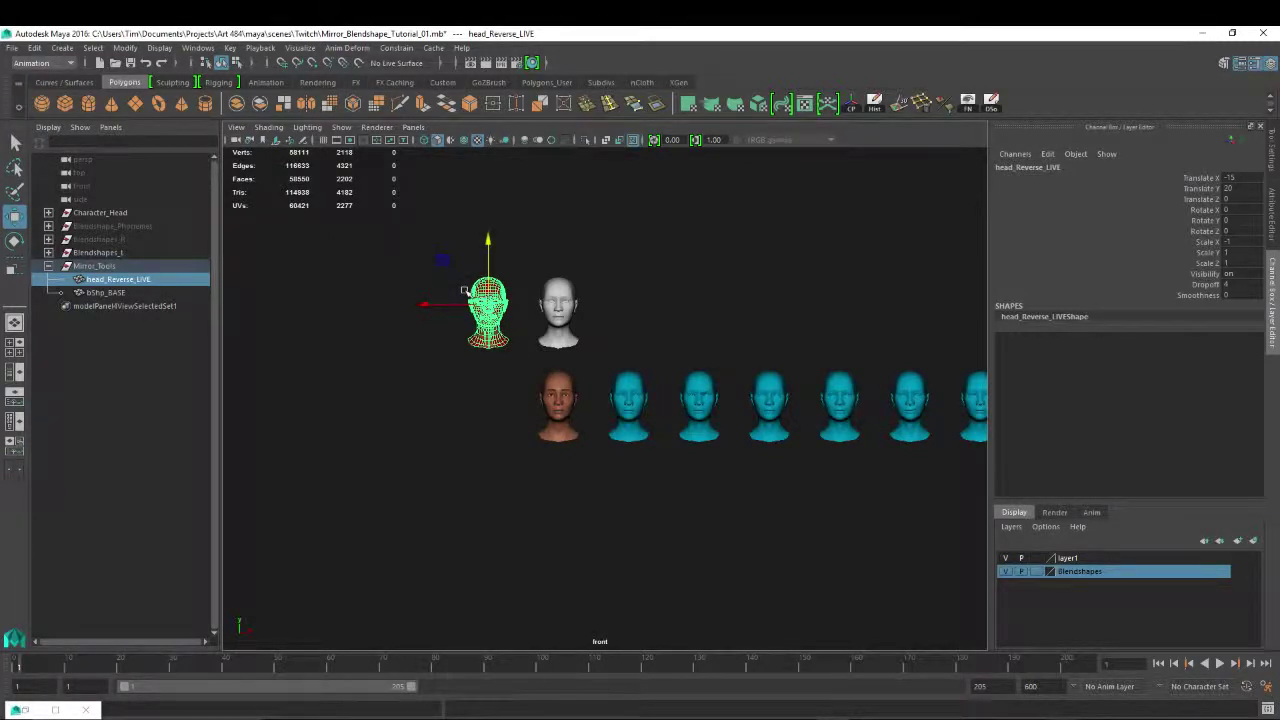
Mirror a duplicate of the Blendshapes_L group with Scale X -1 and raise the copy to Translate Y about 41.
click(99, 256)
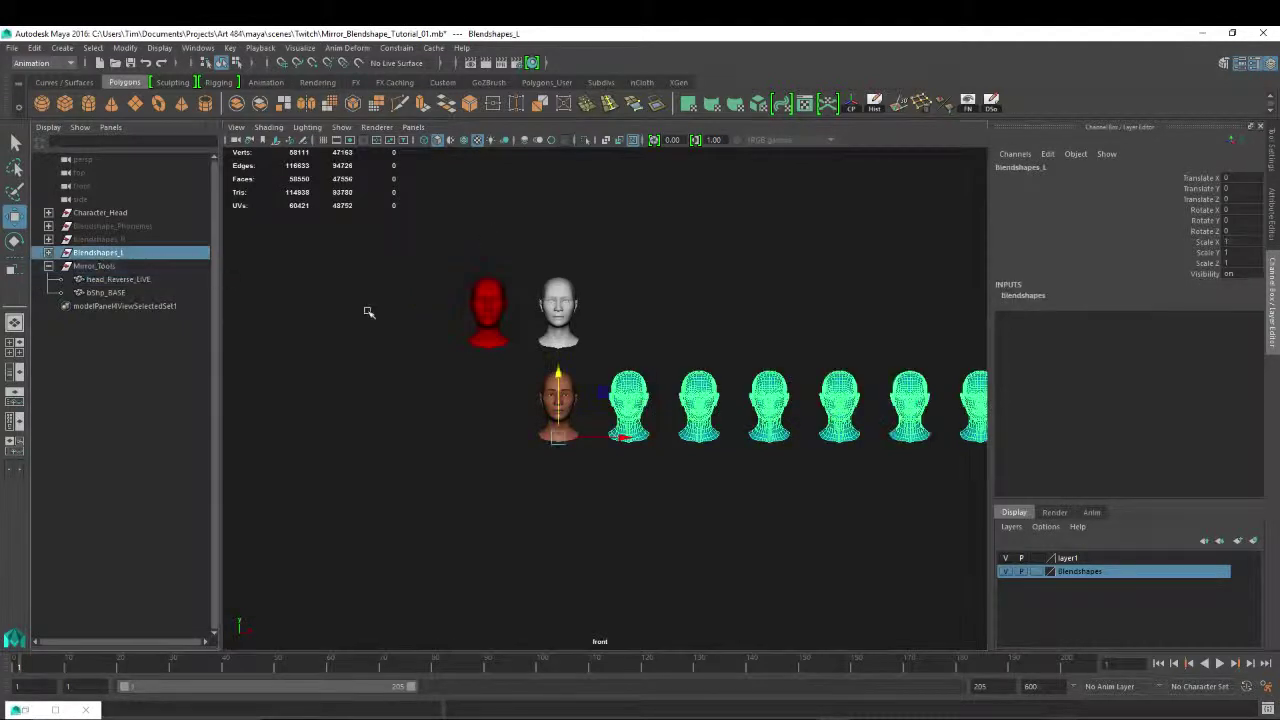
scroll(400, 383, down, 2)
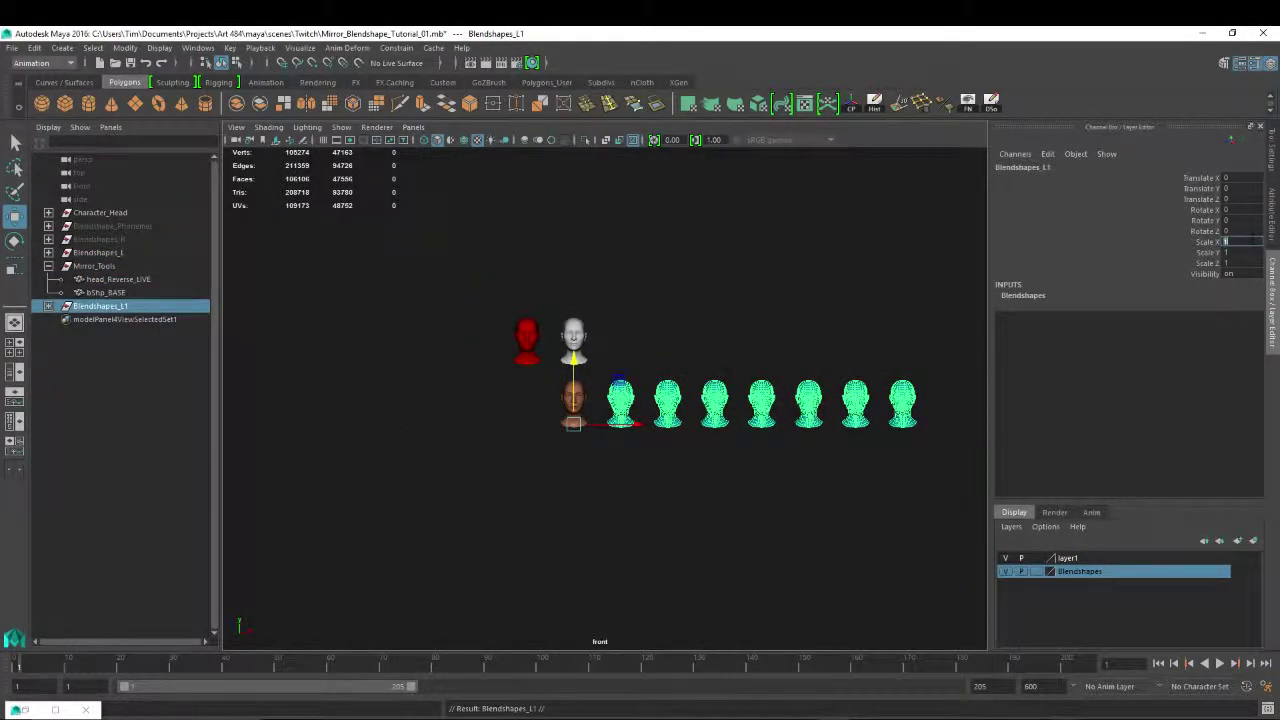
key(Return)
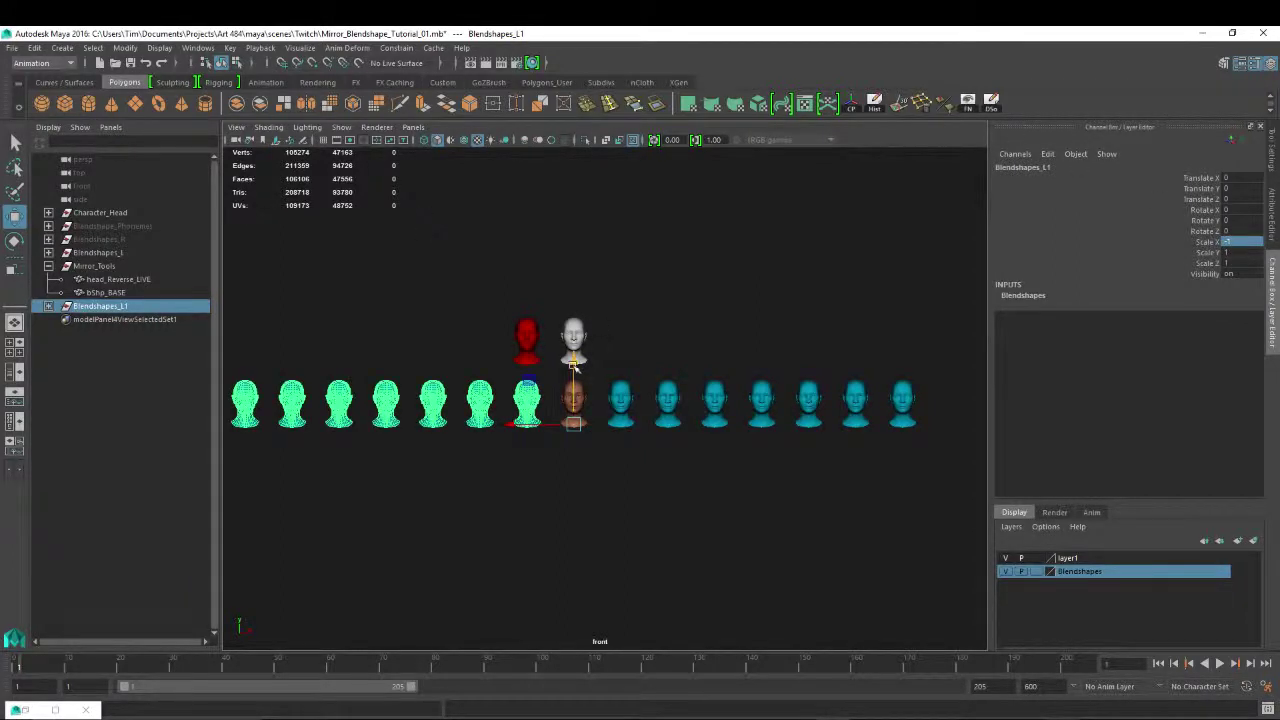
drag(573, 366, 573, 236)
alt+middle_drag(481, 252, 602, 252)
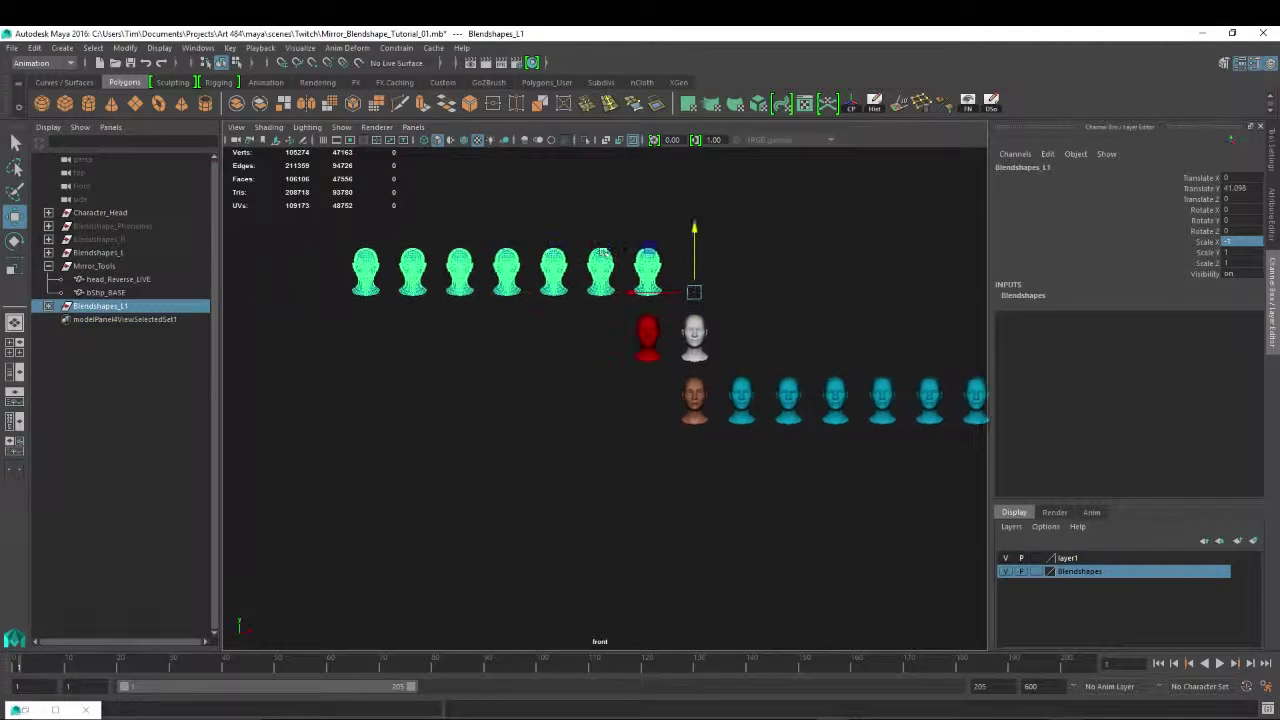
Assign the existing orange Hypershade material to all the heads in the mirrored Blendshapes_L1 group.
drag(310, 229, 766, 280)
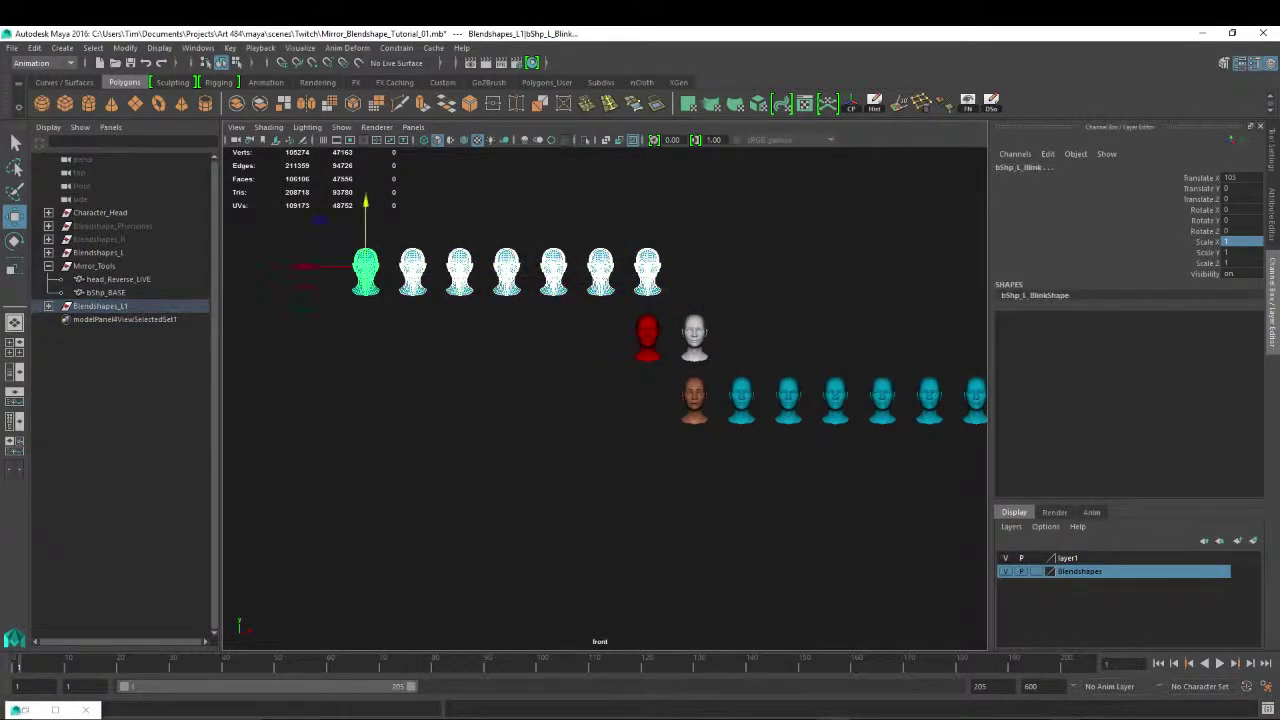
drag(1279, 138, 960, 157)
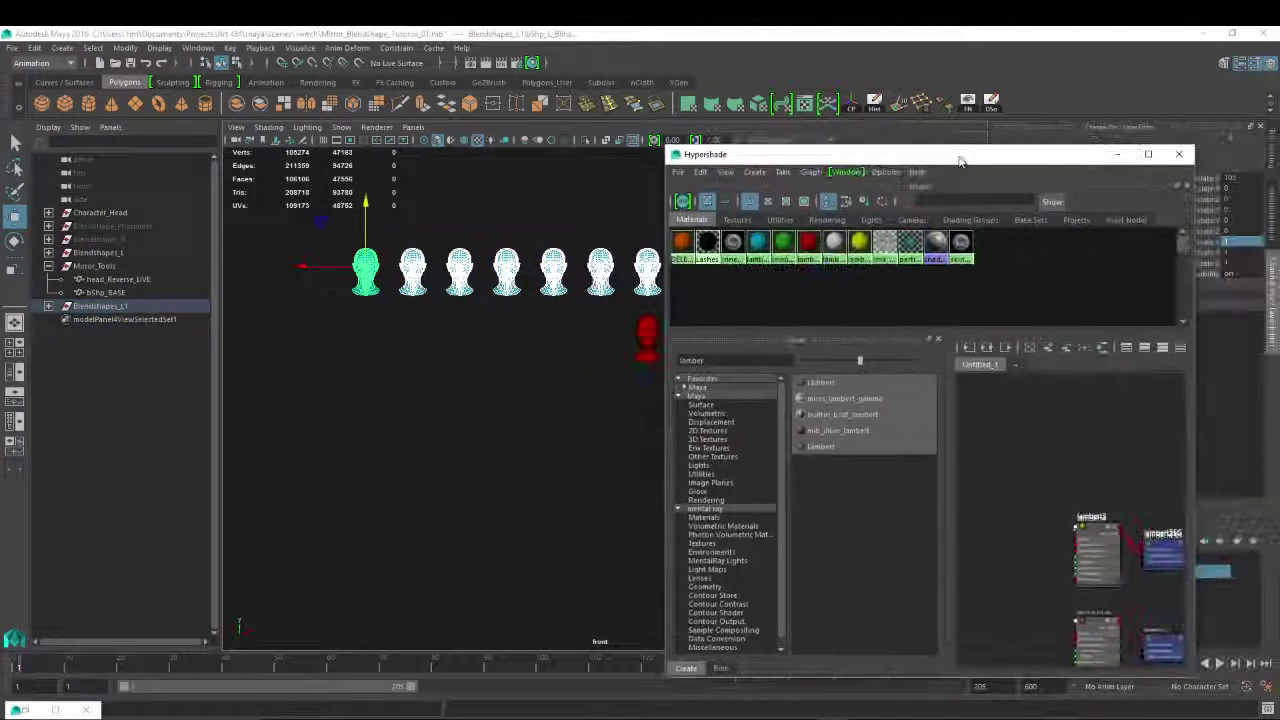
right_drag(681, 241, 681, 206)
drag(823, 161, 1279, 160)
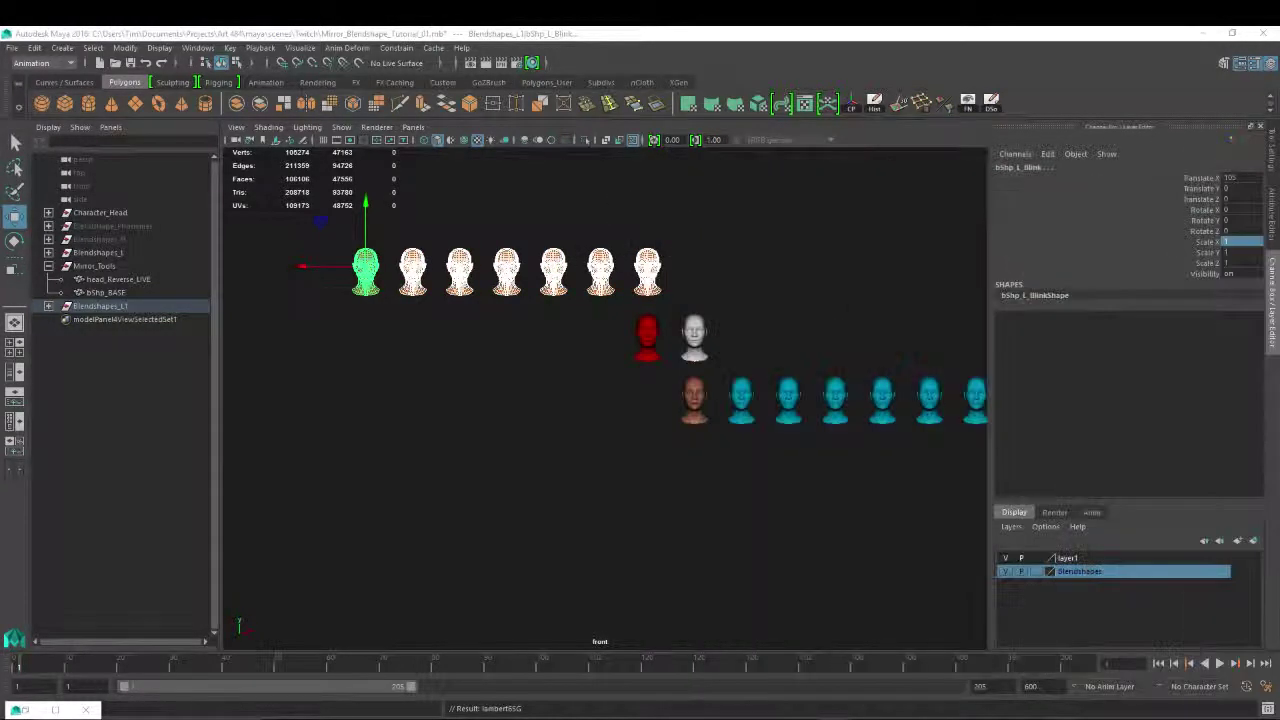
click(758, 184)
drag(290, 230, 686, 263)
alt+middle_drag(765, 271, 725, 261)
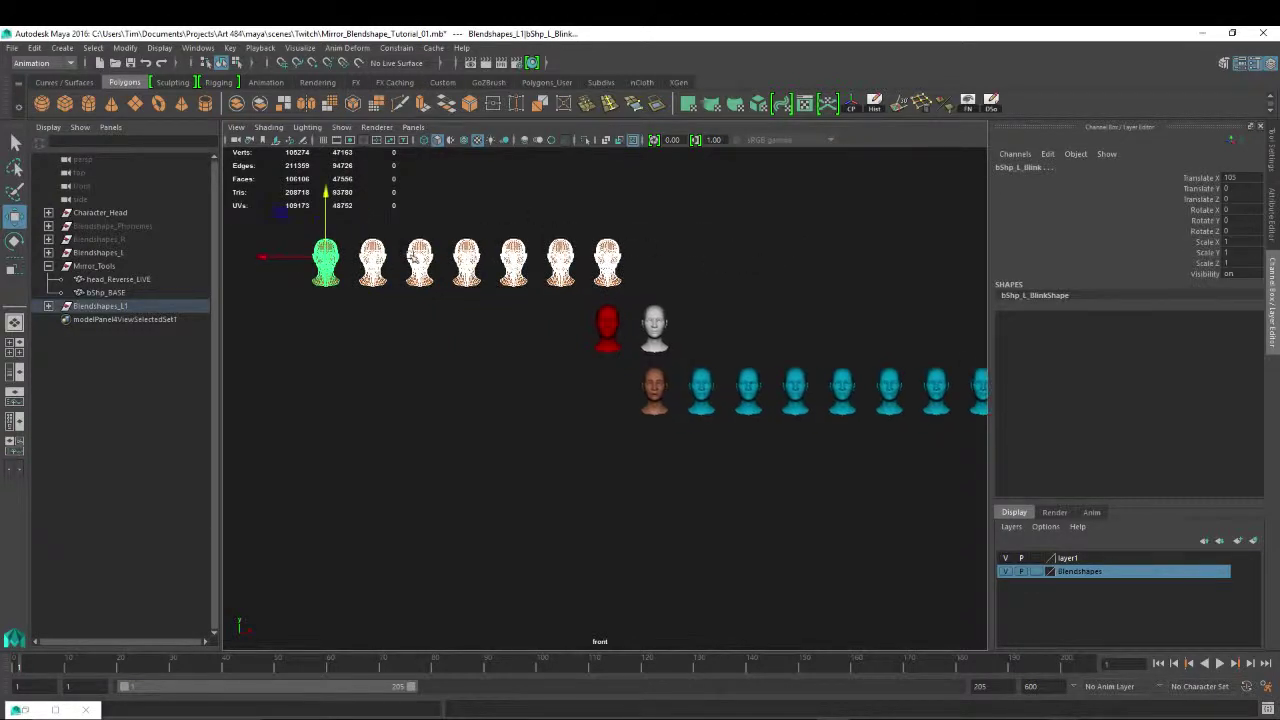
click(709, 230)
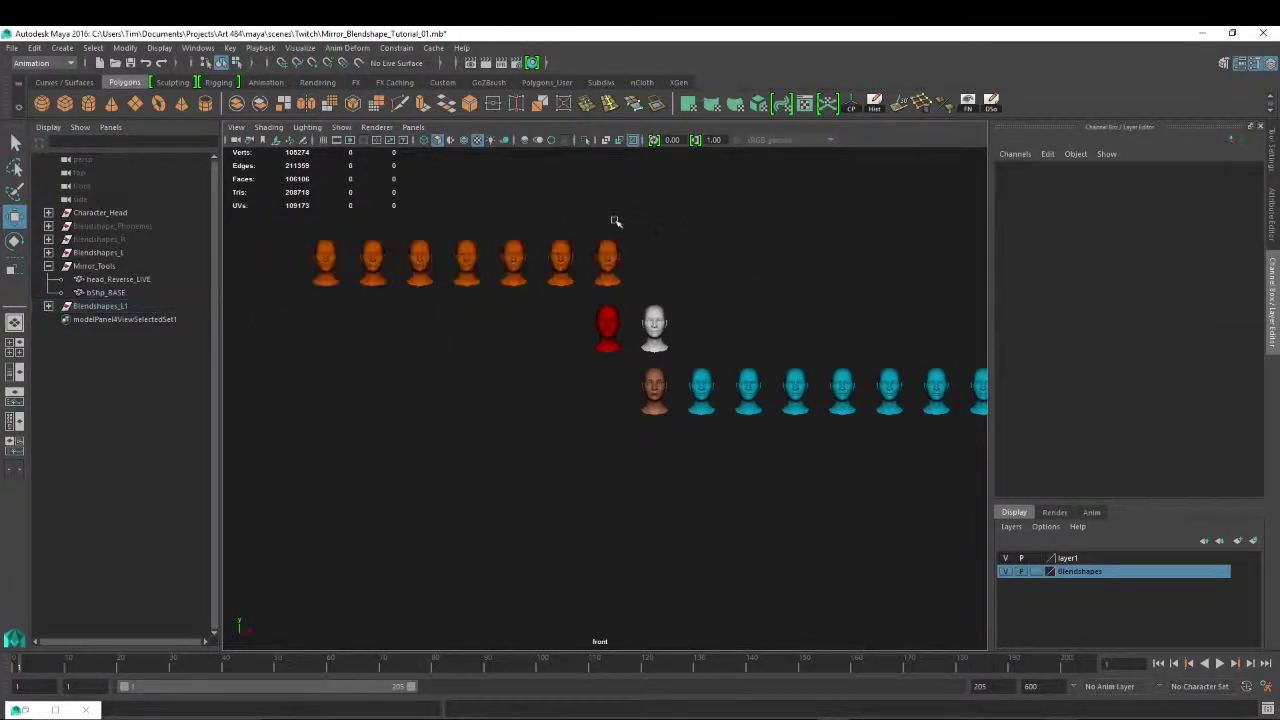
Examine the orange mirrored heads and the red head_Reverse_LIVE head up close, selecting the red head to check its channel values.
alt+middle_drag(457, 228, 503, 251)
alt+right_drag(503, 251, 726, 289)
alt+middle_drag(697, 205, 731, 305)
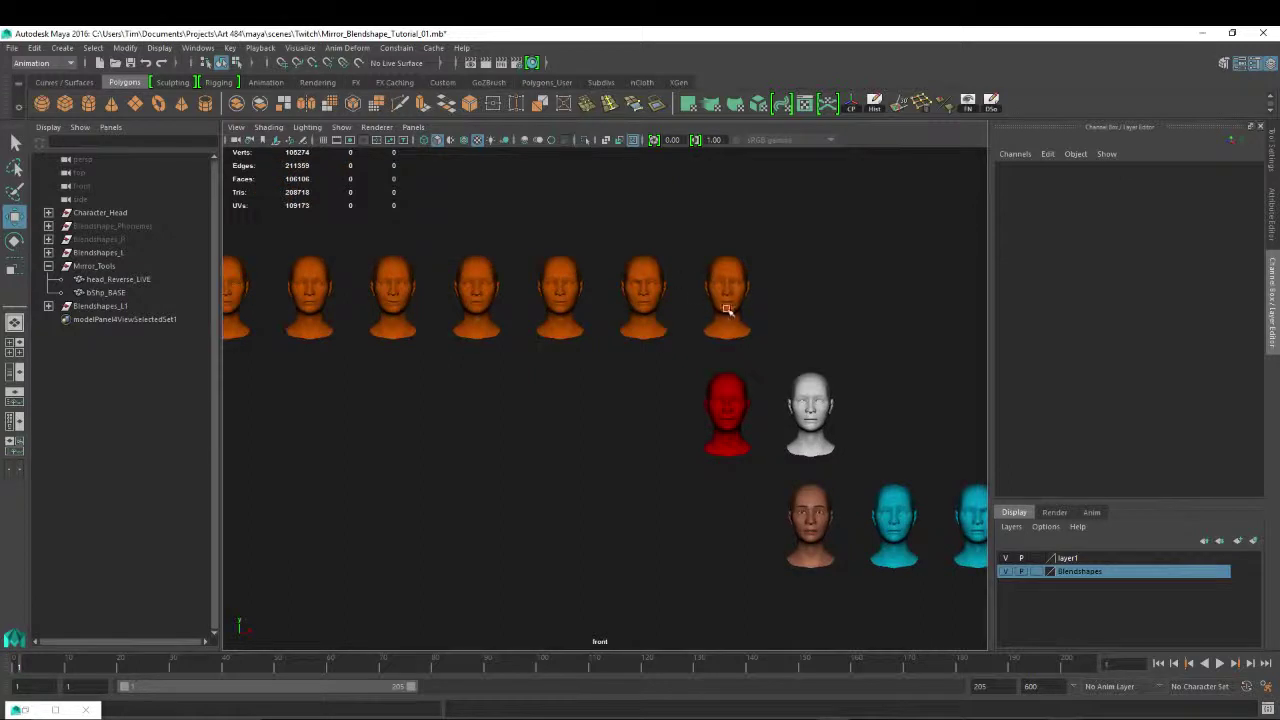
alt+middle_drag(755, 355, 846, 337)
click(824, 379)
alt+middle_drag(647, 354, 537, 328)
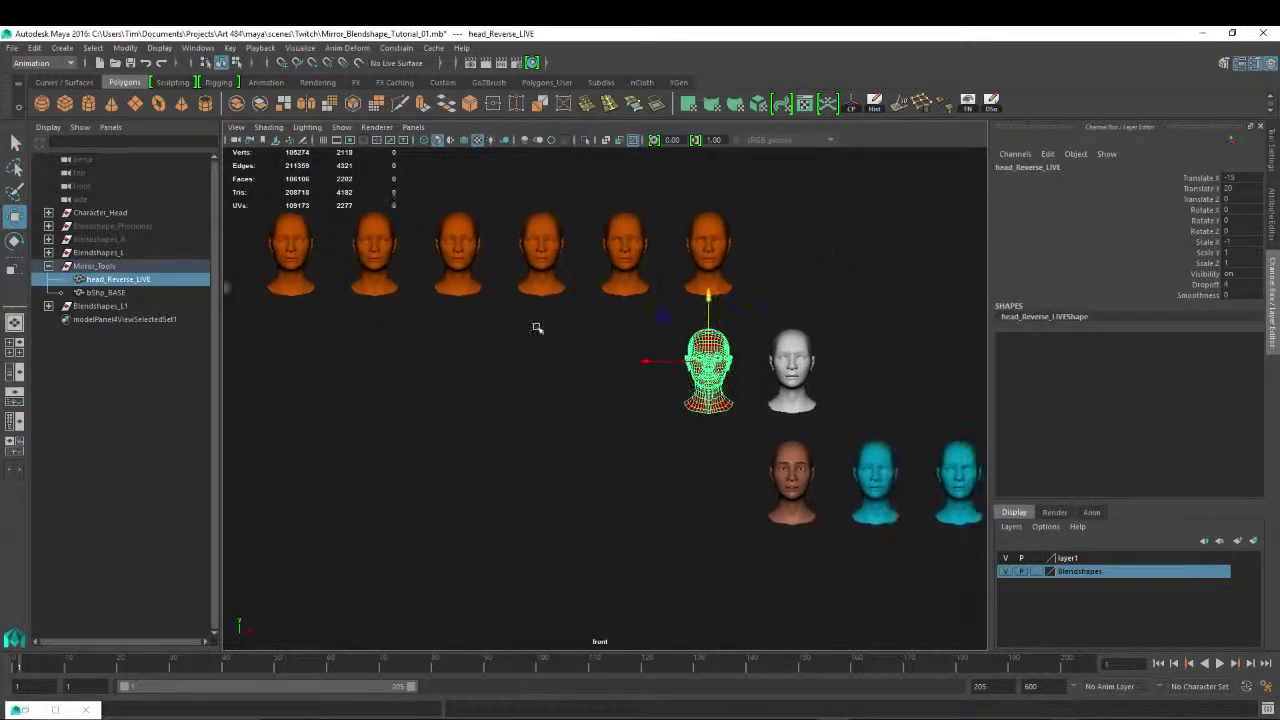
alt+right_drag(537, 328, 769, 356)
alt+middle_drag(769, 356, 556, 380)
alt+right_drag(480, 351, 694, 357)
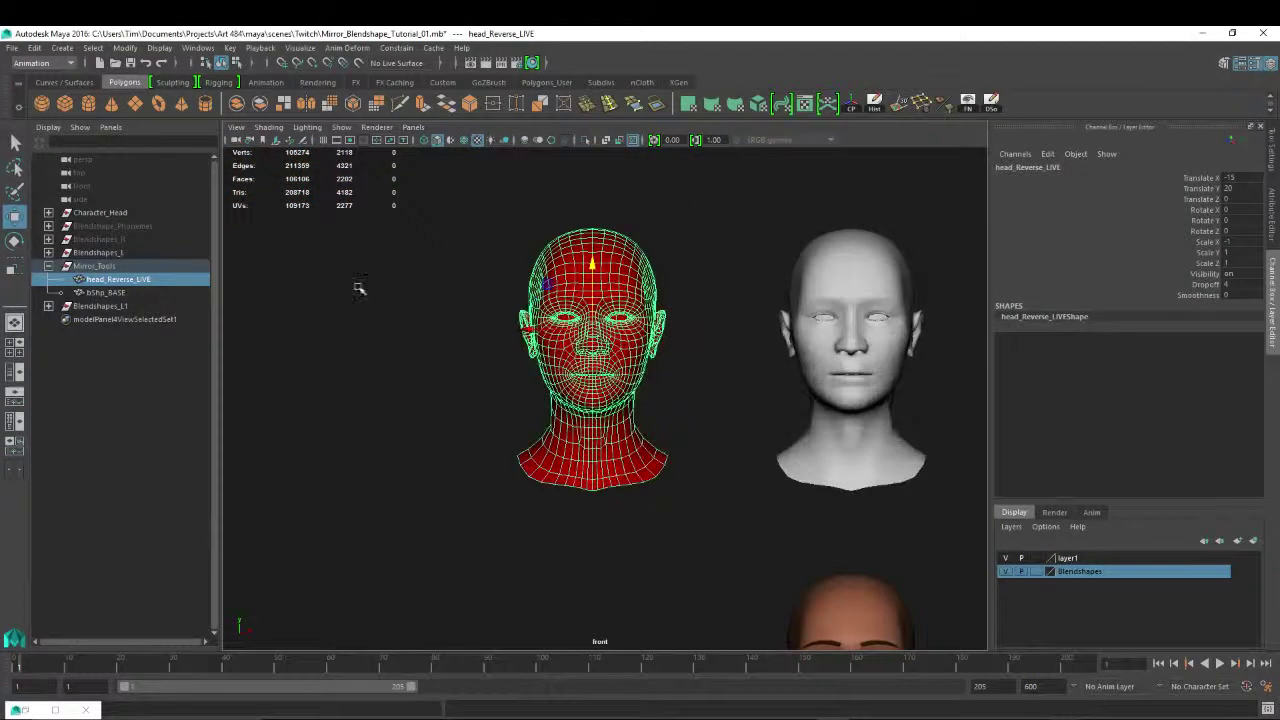
Select all the orange mirrored heads and add the red head_Reverse_LIVE head as the last selection.
scroll(350, 272, down, 8)
scroll(367, 276, down, 3)
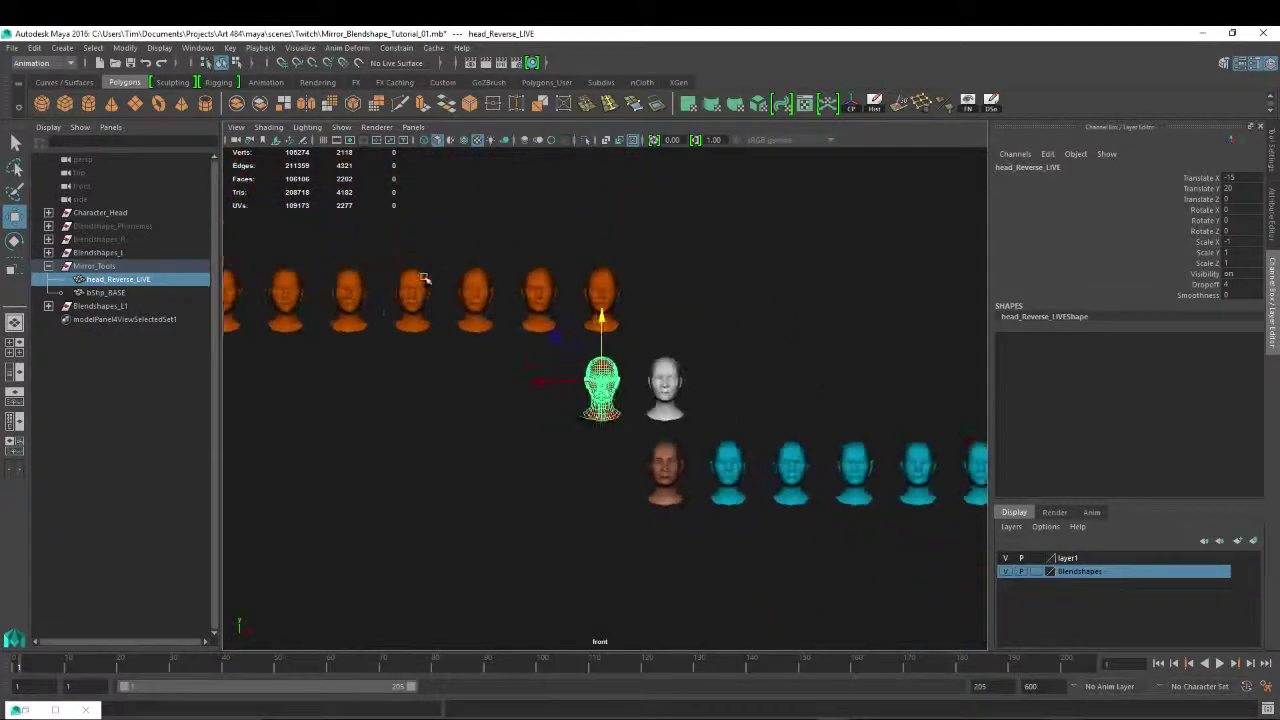
alt+middle_drag(420, 283, 523, 280)
drag(266, 252, 740, 289)
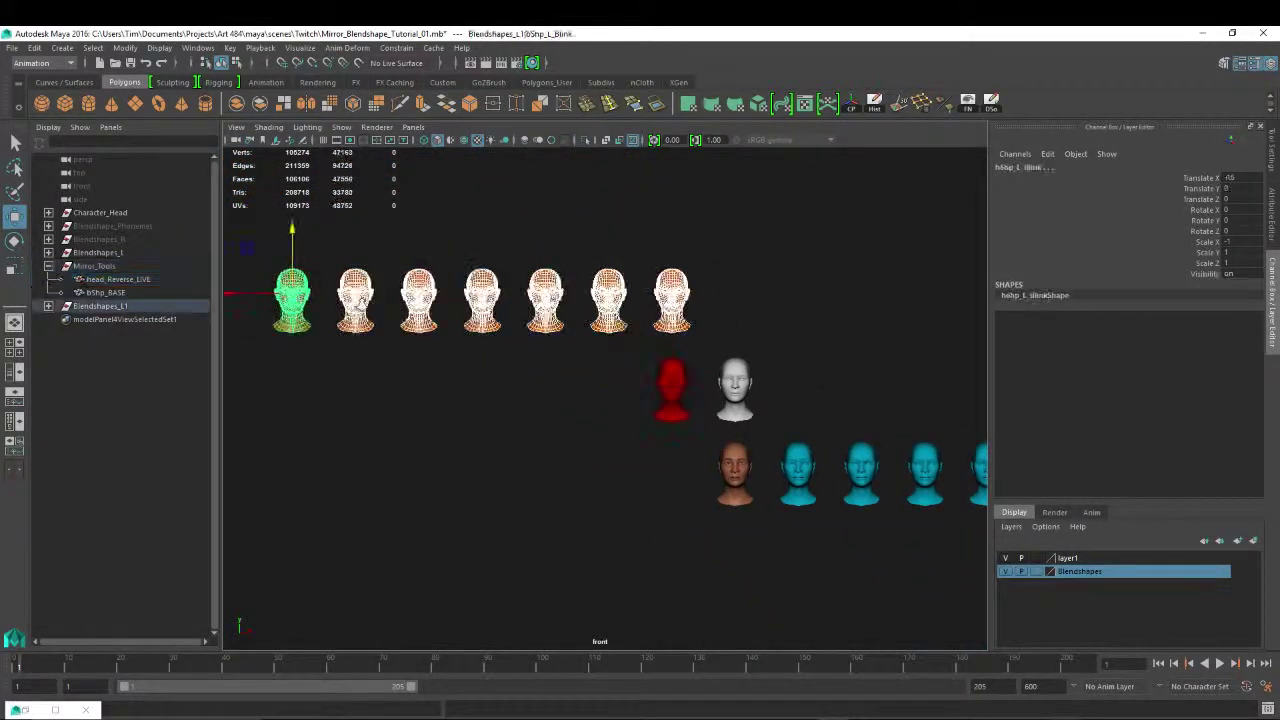
scroll(509, 317, up, 3)
click(569, 321)
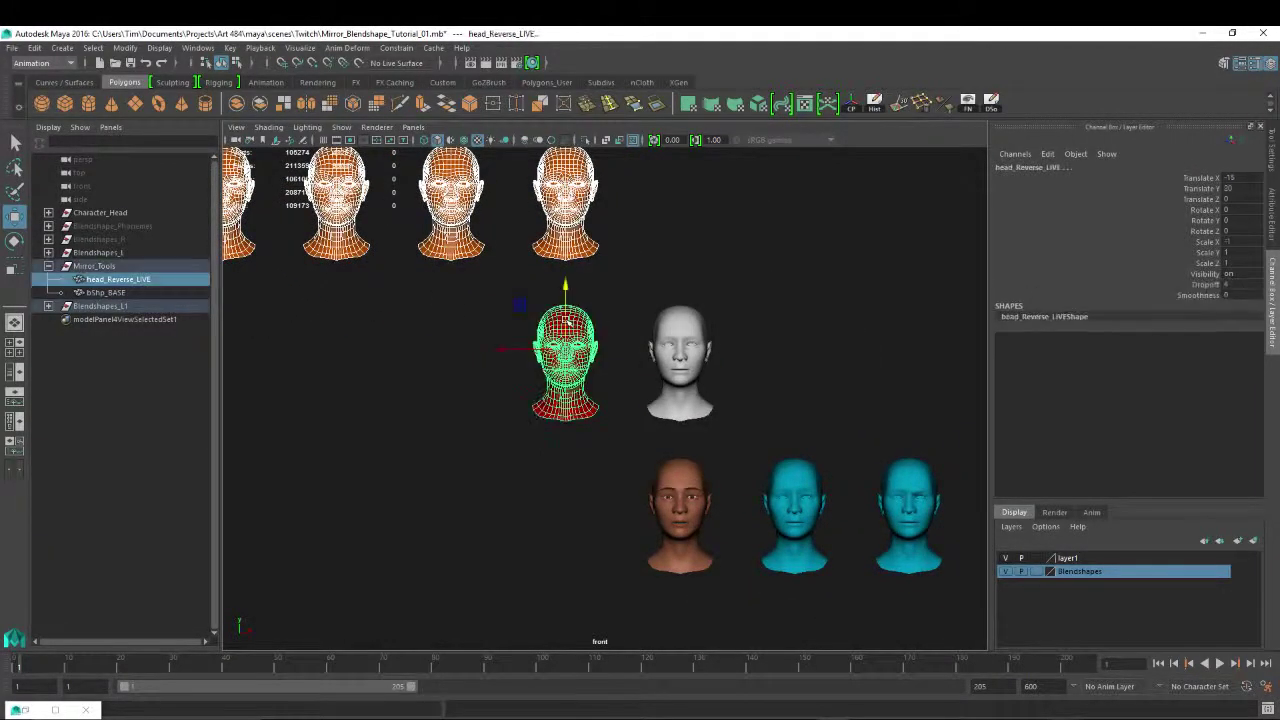
scroll(461, 318, up, 4)
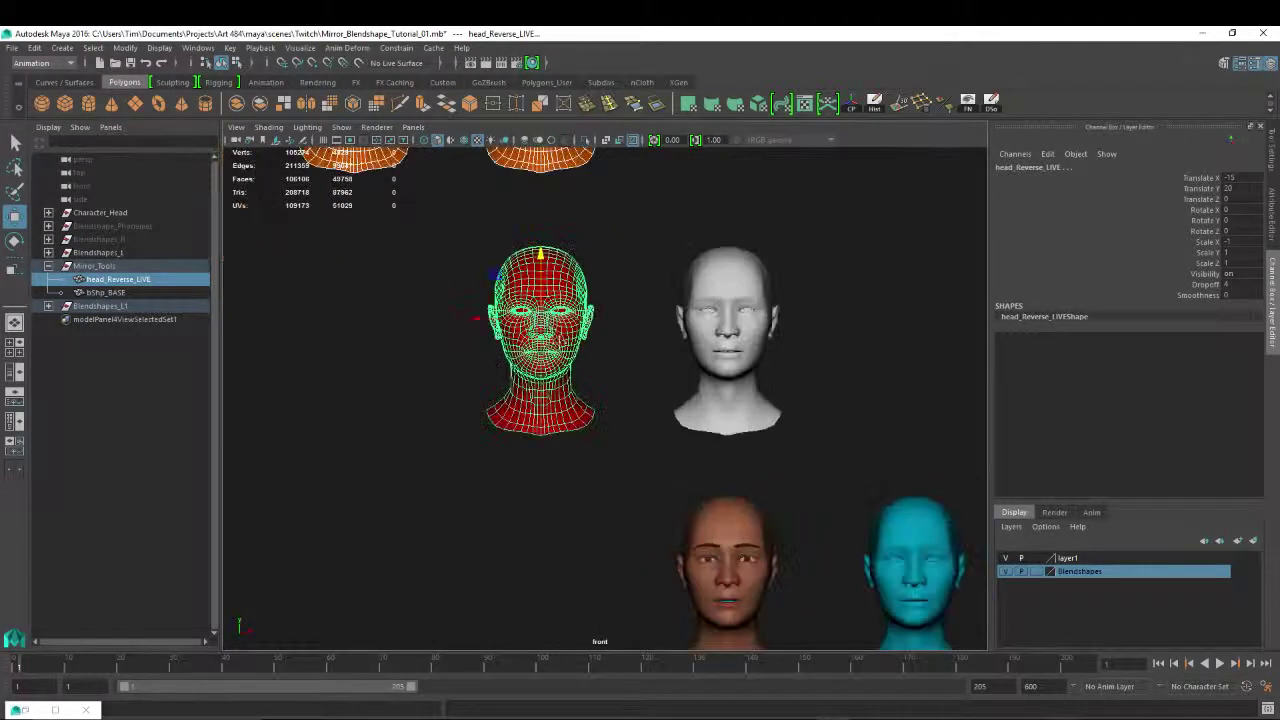
Create a blend shape node named Mirror from the selected orange heads on the red head, using its options.
click(348, 48)
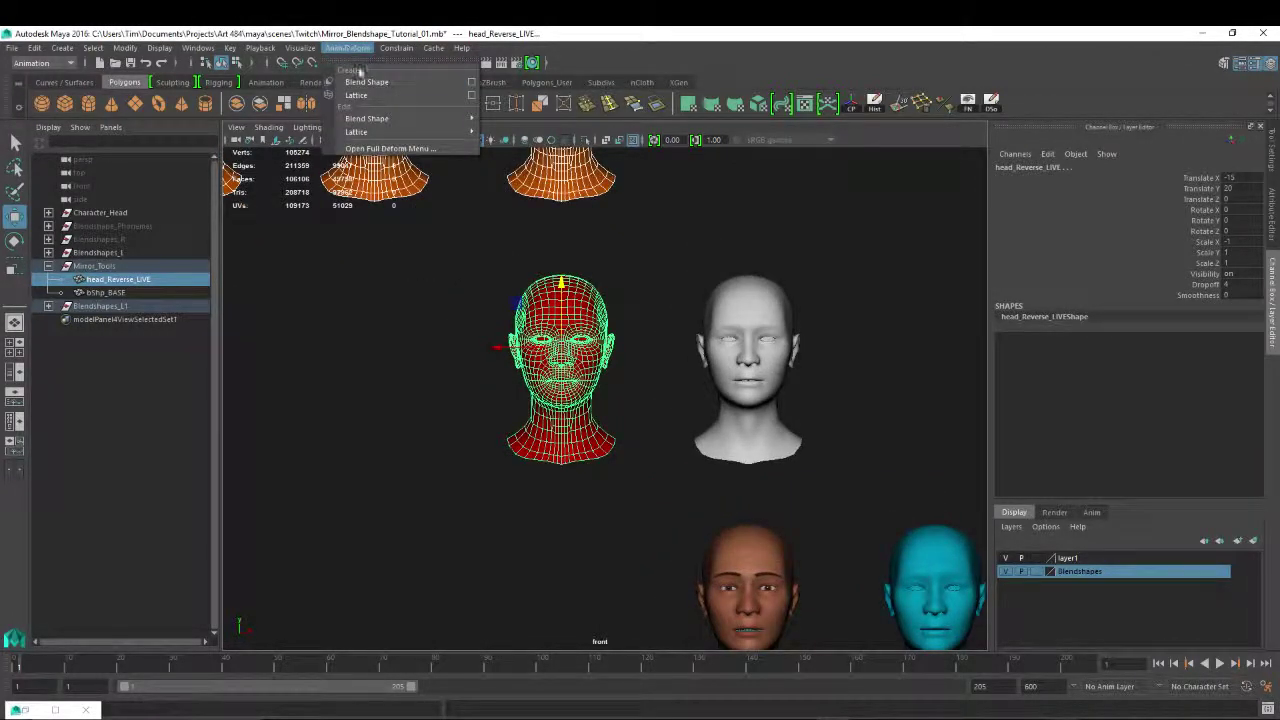
click(471, 82)
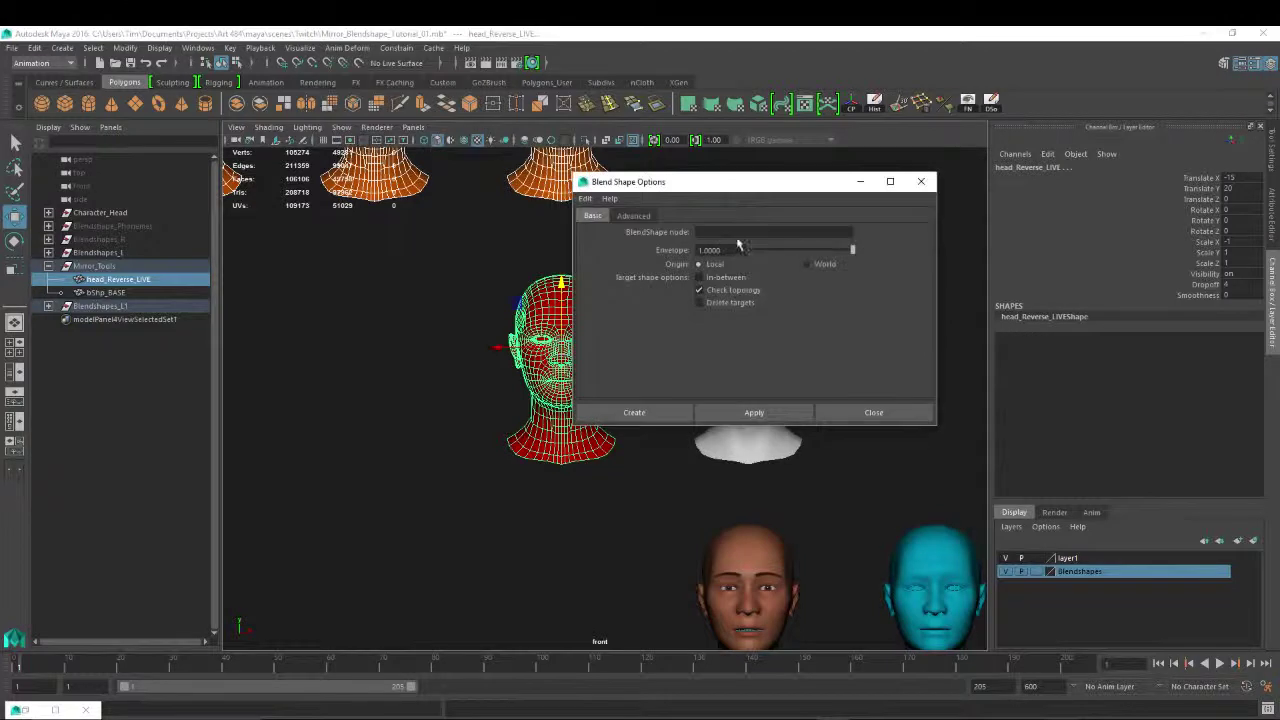
click(738, 232)
text(Mirror)
click(628, 412)
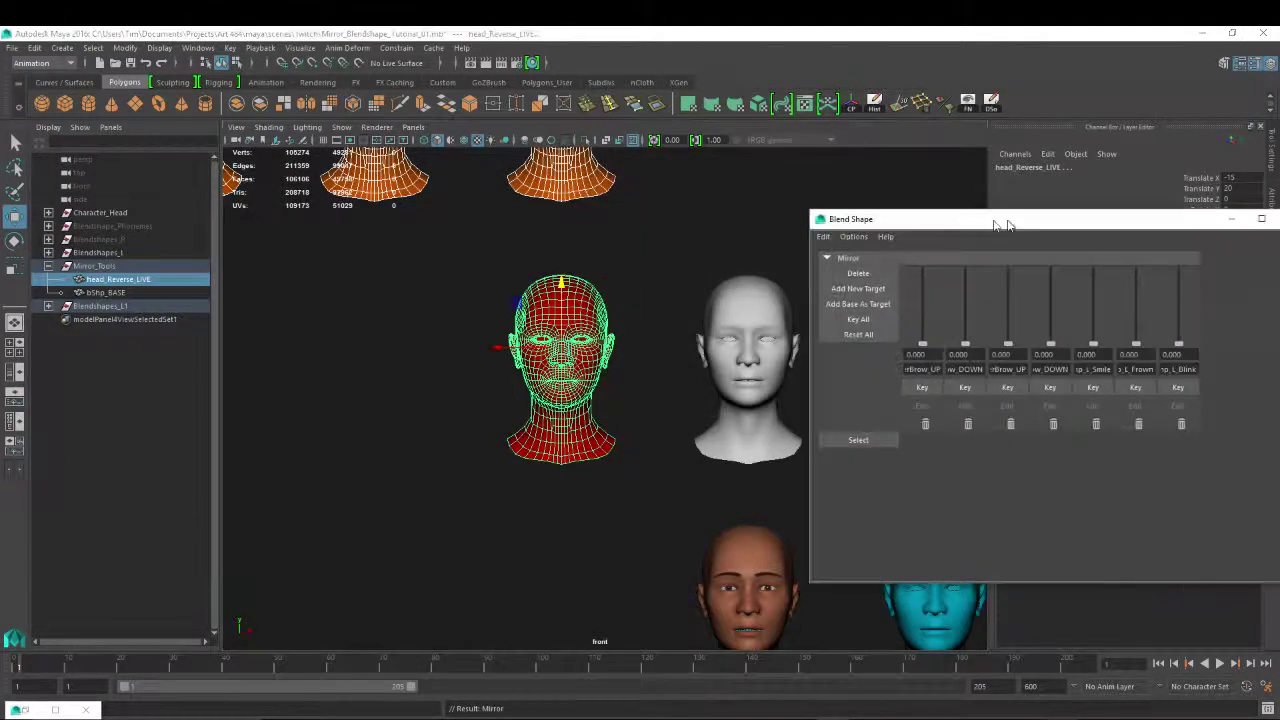
Test the Mirror blend shape sliders for brows, smile, frown and blink on the red head, returning each to 0, and close the editor.
drag(1015, 217, 929, 206)
scroll(578, 350, down, 3)
scroll(560, 348, down, 4)
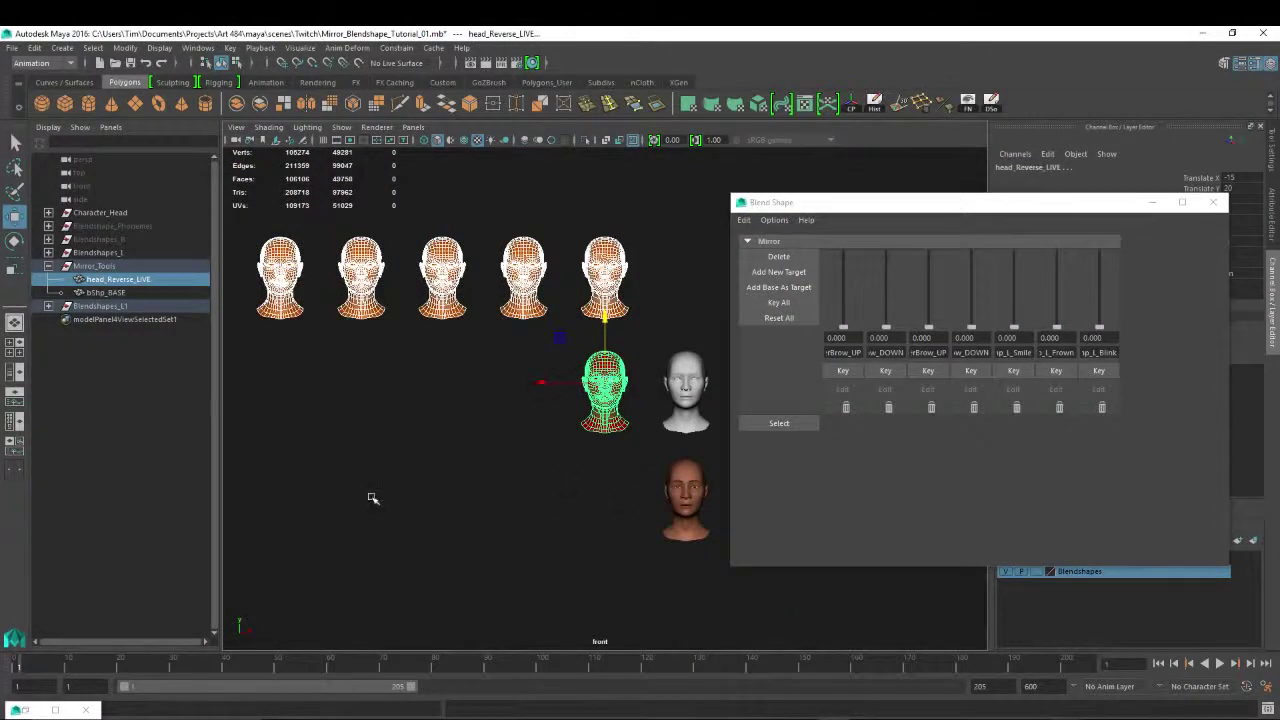
drag(922, 210, 946, 221)
key(f)
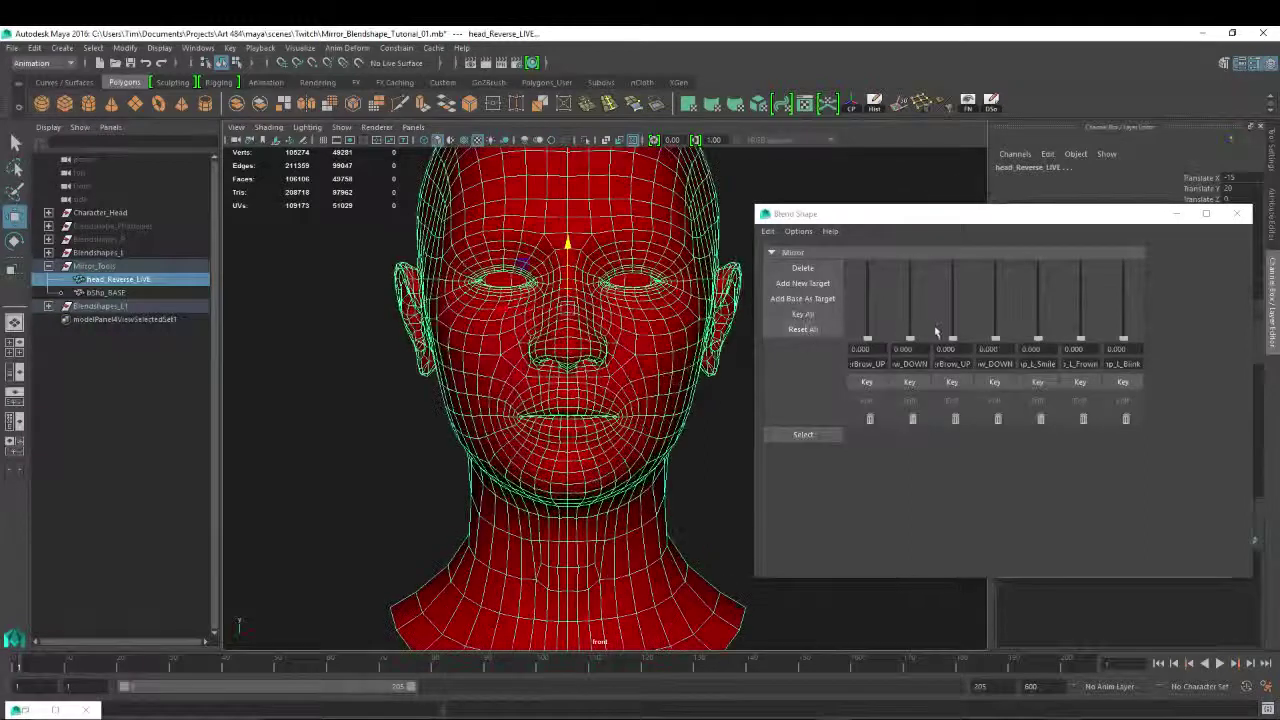
drag(869, 342, 897, 369)
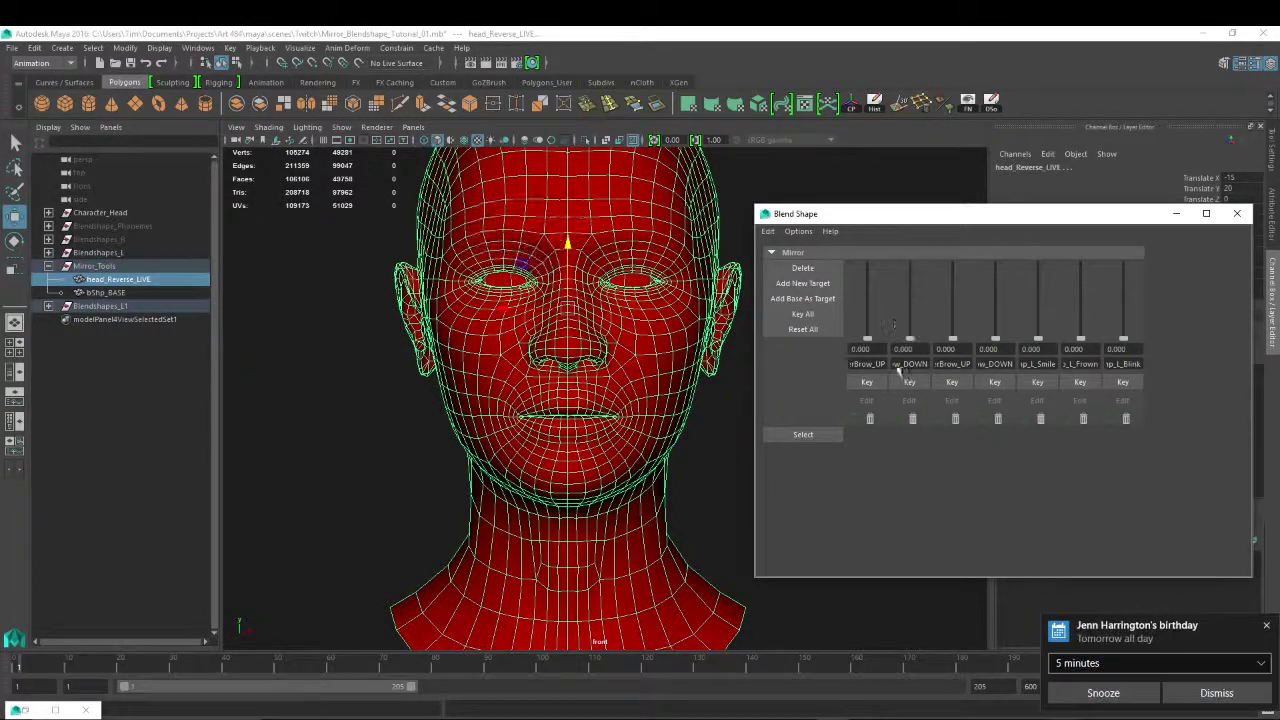
click(1208, 692)
drag(953, 339, 950, 383)
drag(995, 339, 997, 388)
drag(1040, 340, 1013, 393)
drag(1080, 341, 1065, 375)
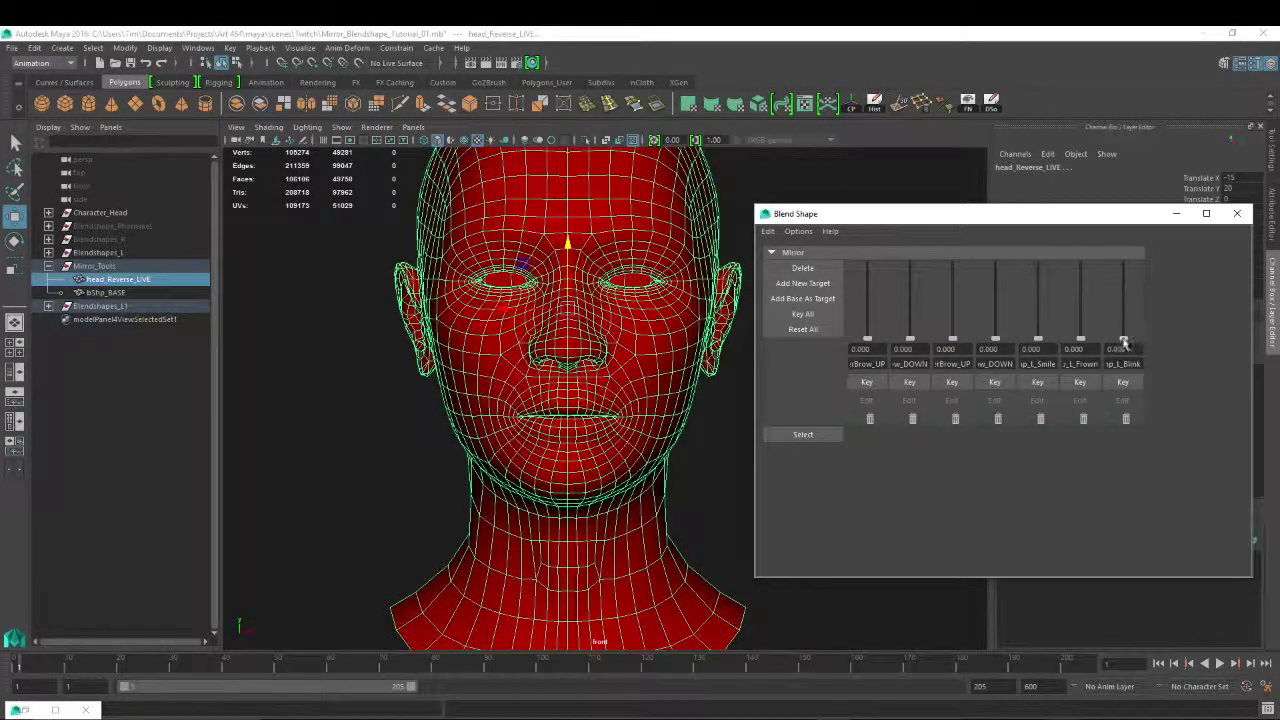
drag(1124, 342, 1121, 420)
click(1237, 213)
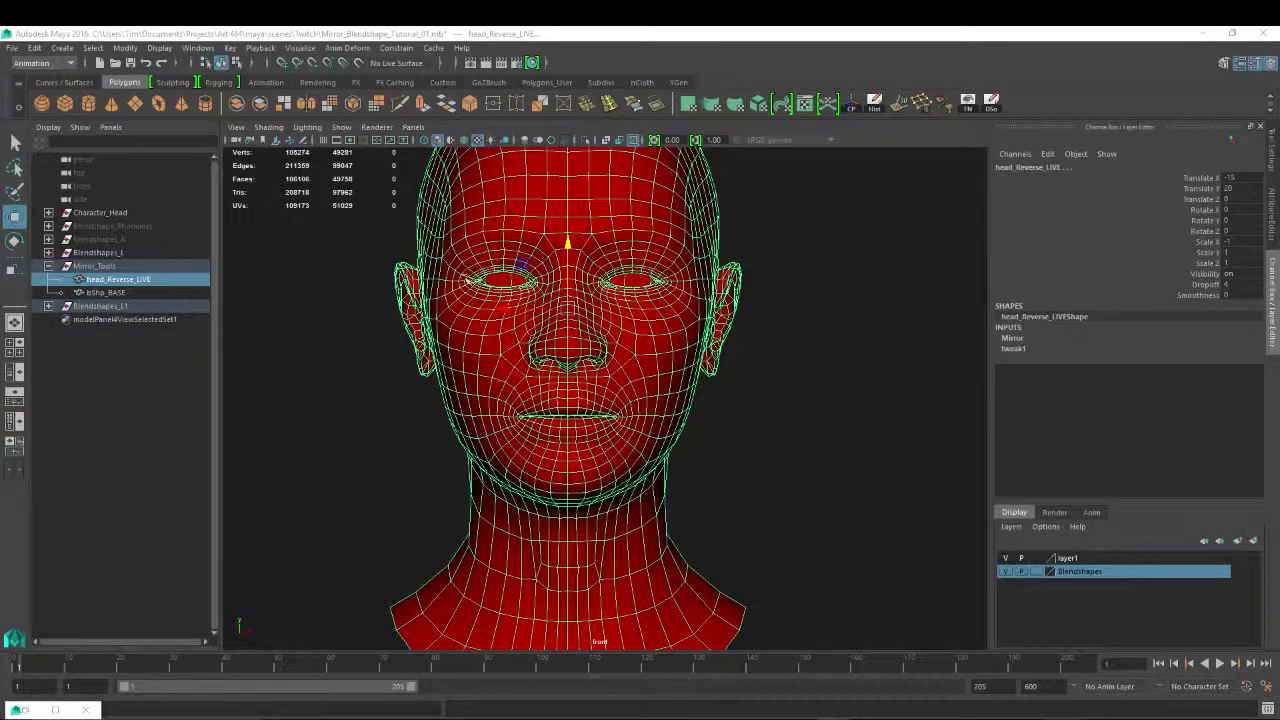
Duplicate the grey bShp_BASE head and move the copy along X roughly onto the red head.
scroll(760, 405, down, 5)
scroll(760, 405, down, 5)
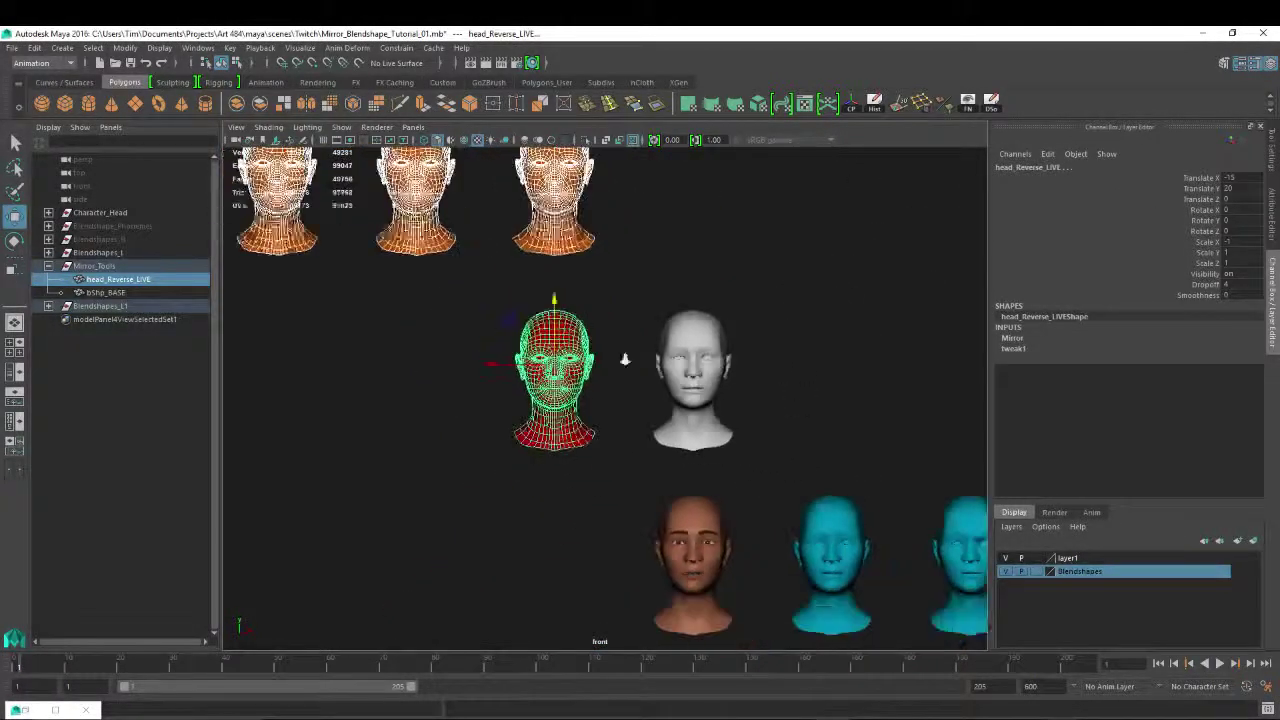
click(680, 360)
scroll(631, 398, up, 3)
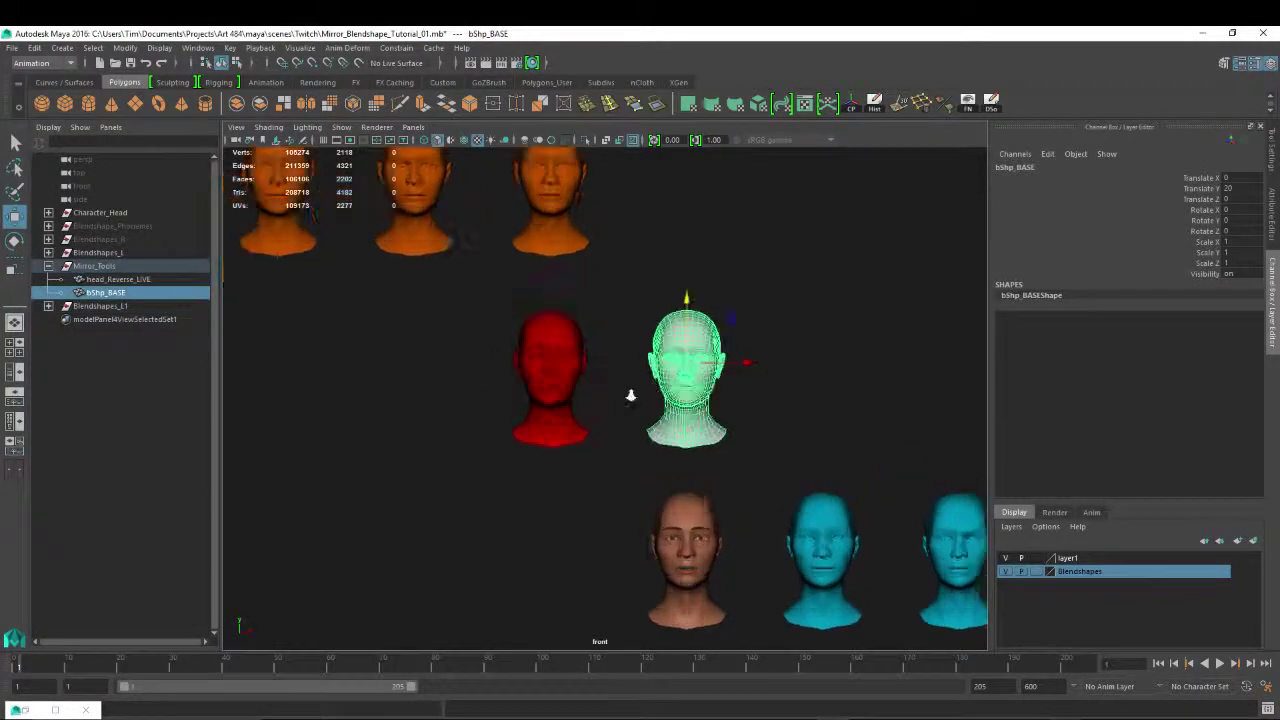
scroll(523, 397, up, 2)
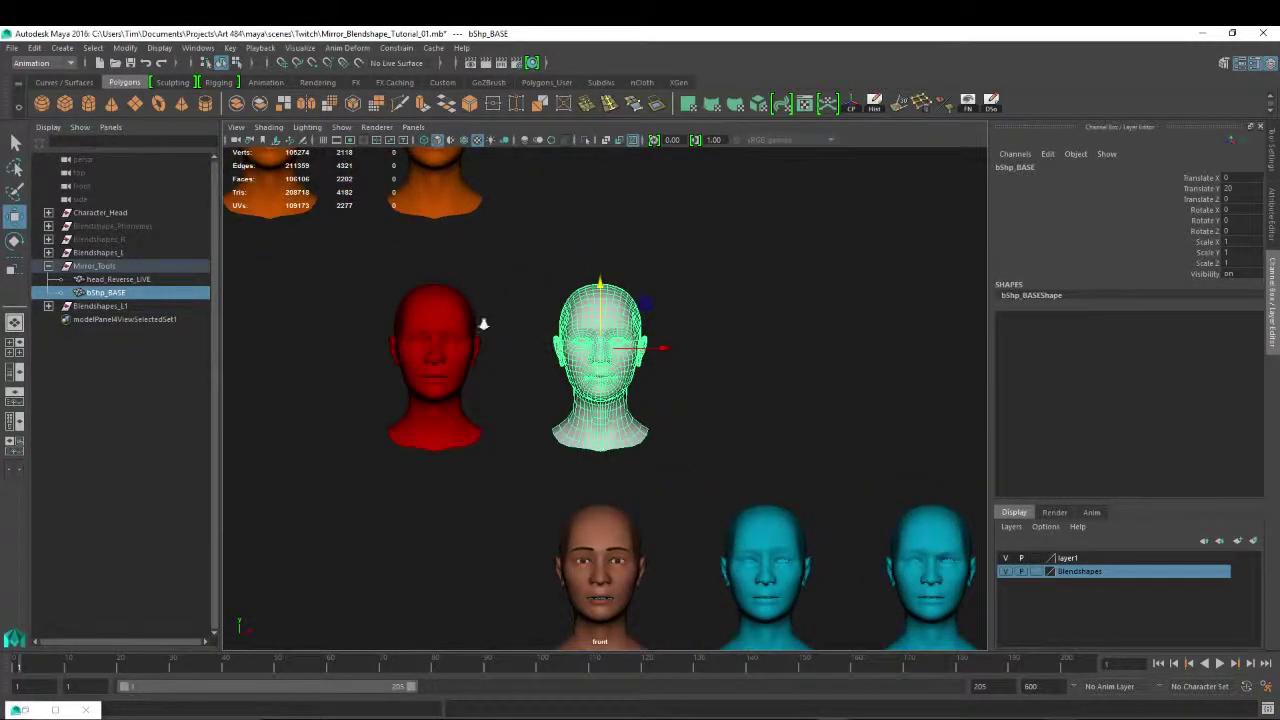
scroll(640, 330, up, 1)
scroll(551, 360, down, 3)
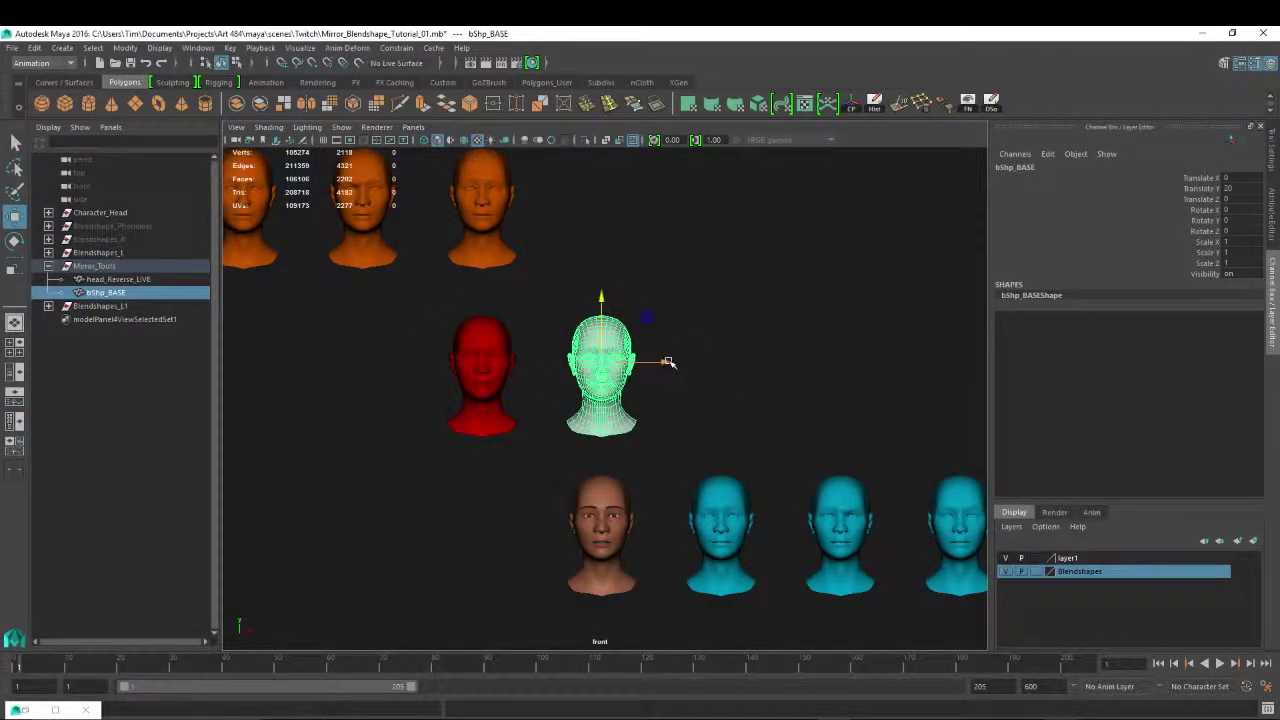
key(ctrl+d)
drag(669, 362, 555, 362)
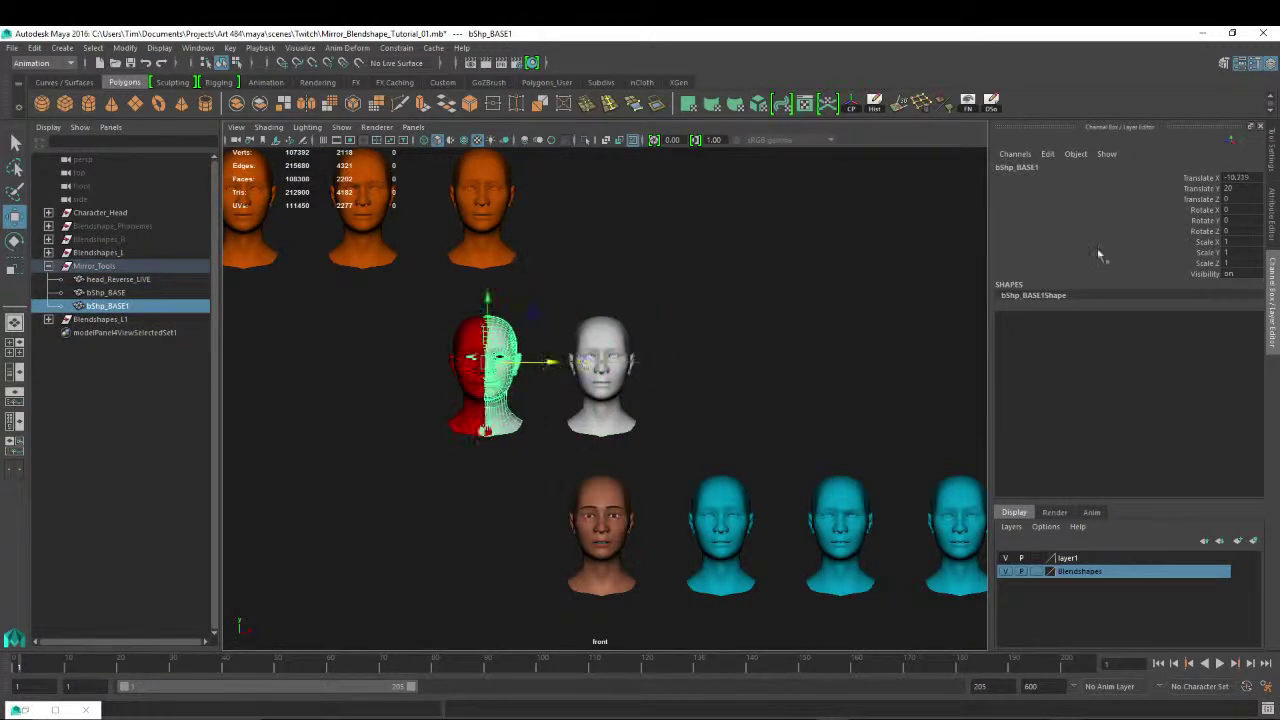
Set the Translate X of bShp_BASE1 to -15 so it coincides with the red head.
click(1240, 177)
text(-15)
key(Return)
alt+middle_drag(263, 334, 321, 323)
alt+right_drag(321, 323, 586, 359)
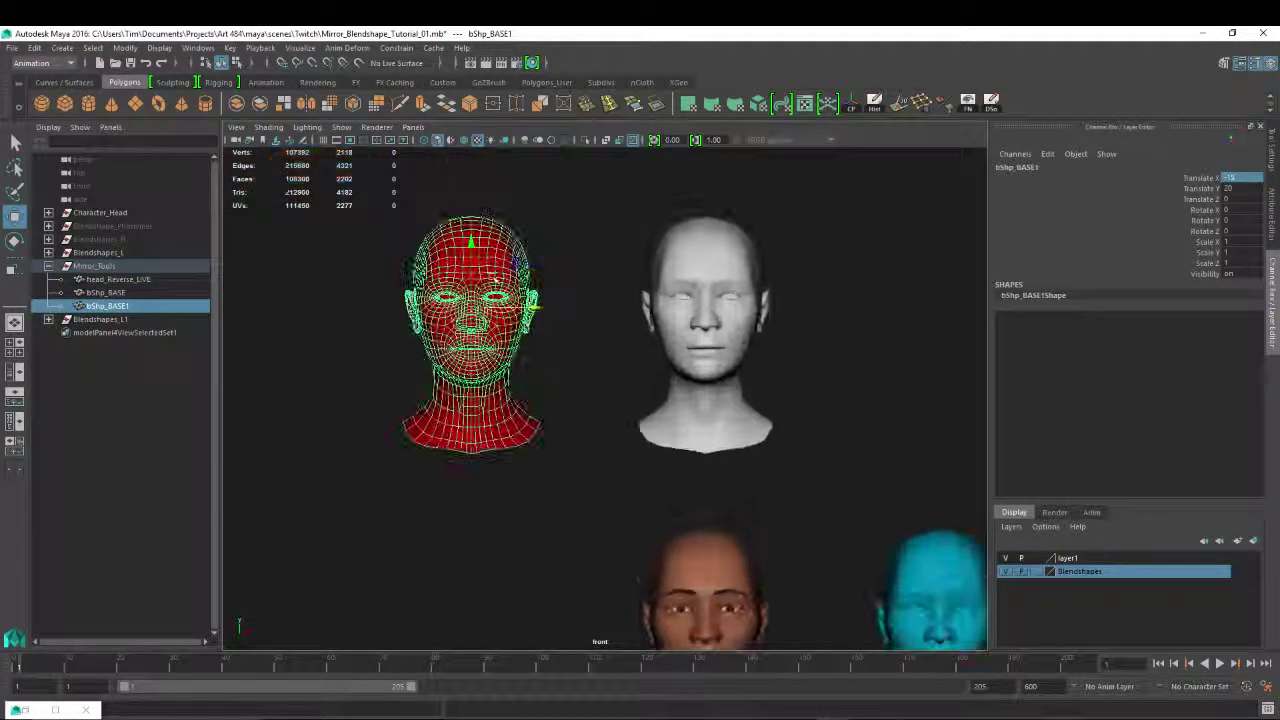
alt+middle_drag(496, 282, 590, 294)
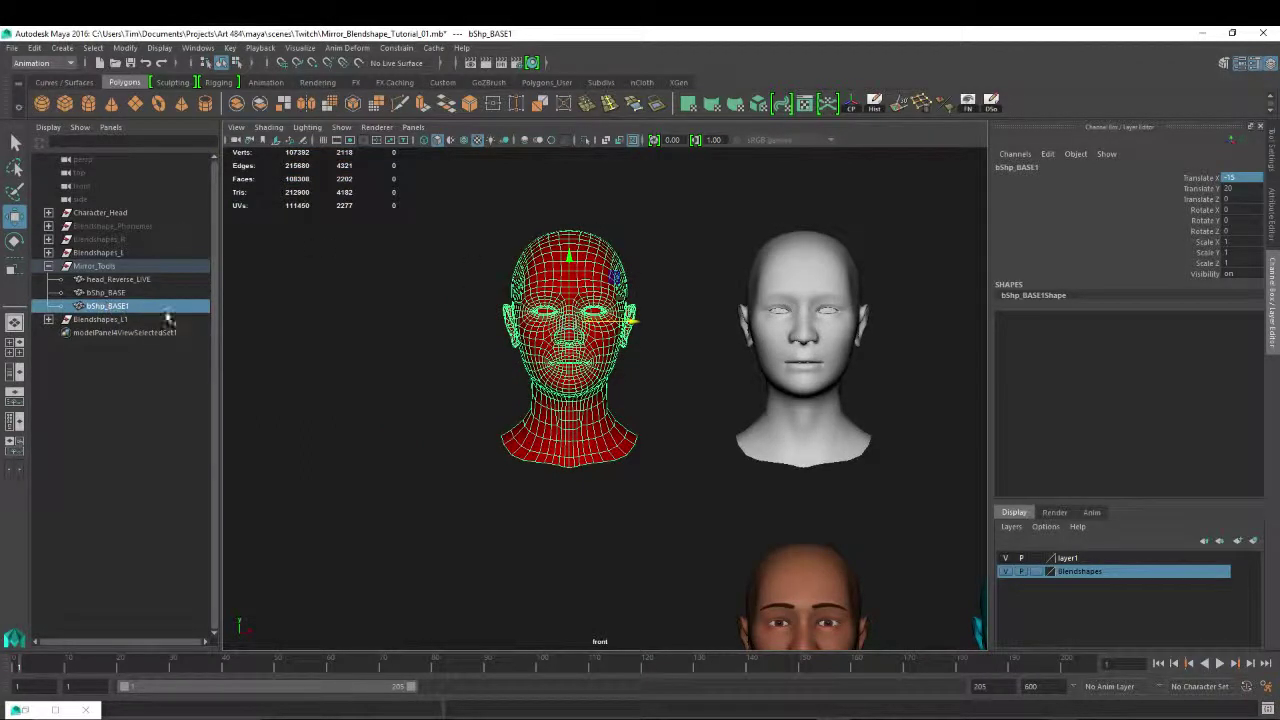
Create a Wrap deformer that binds bShp_BASE1 to head_Reverse_LIVE, switching to the Rigging menu set.
ctrl+click(134, 281)
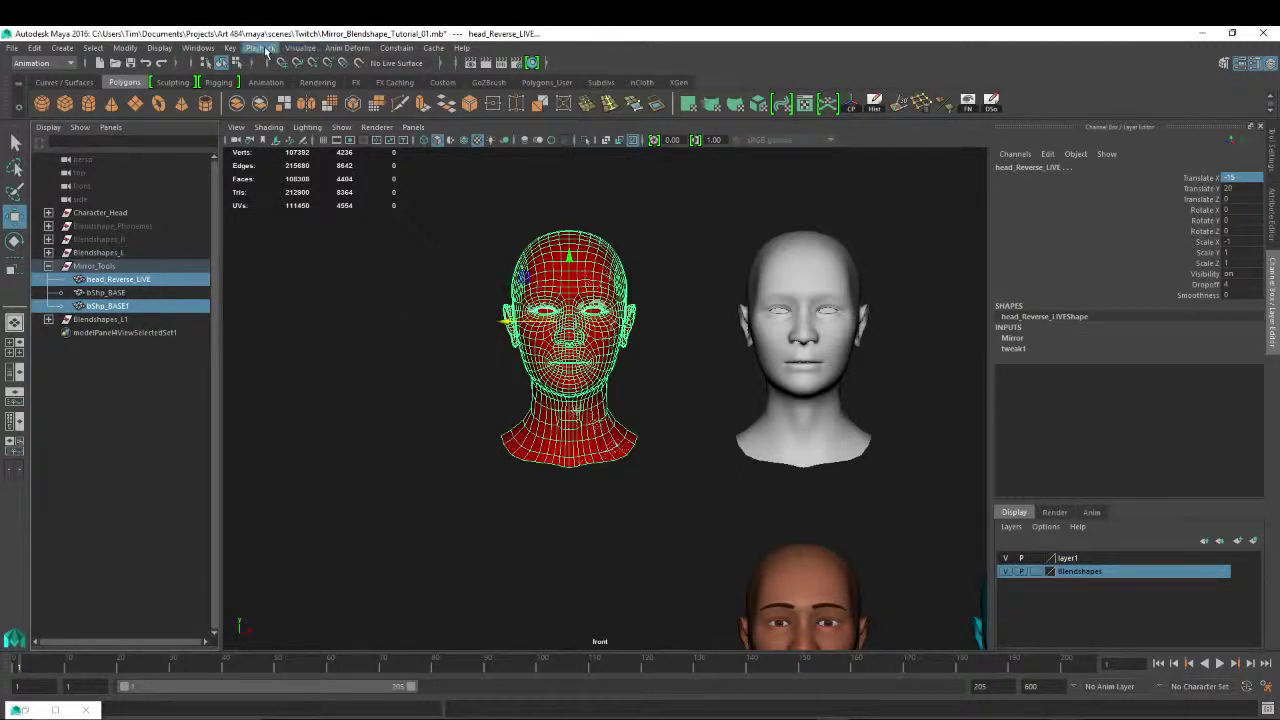
click(357, 50)
click(357, 50)
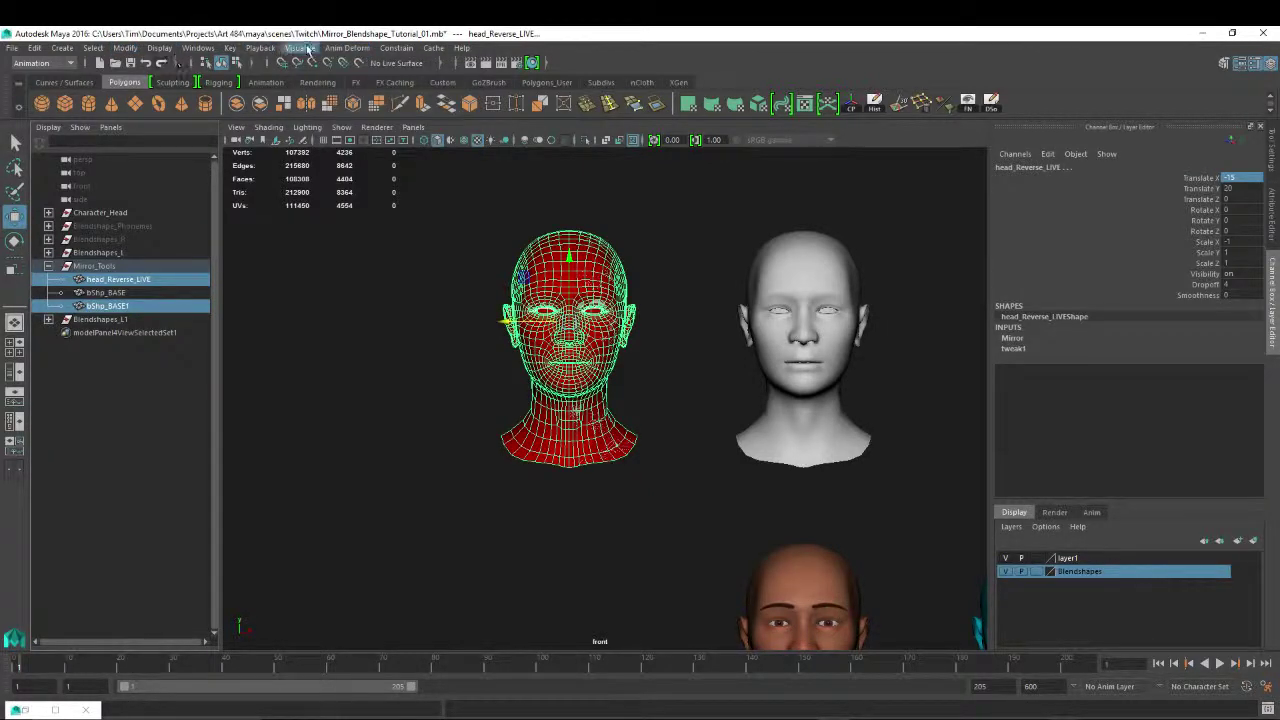
click(42, 63)
click(34, 91)
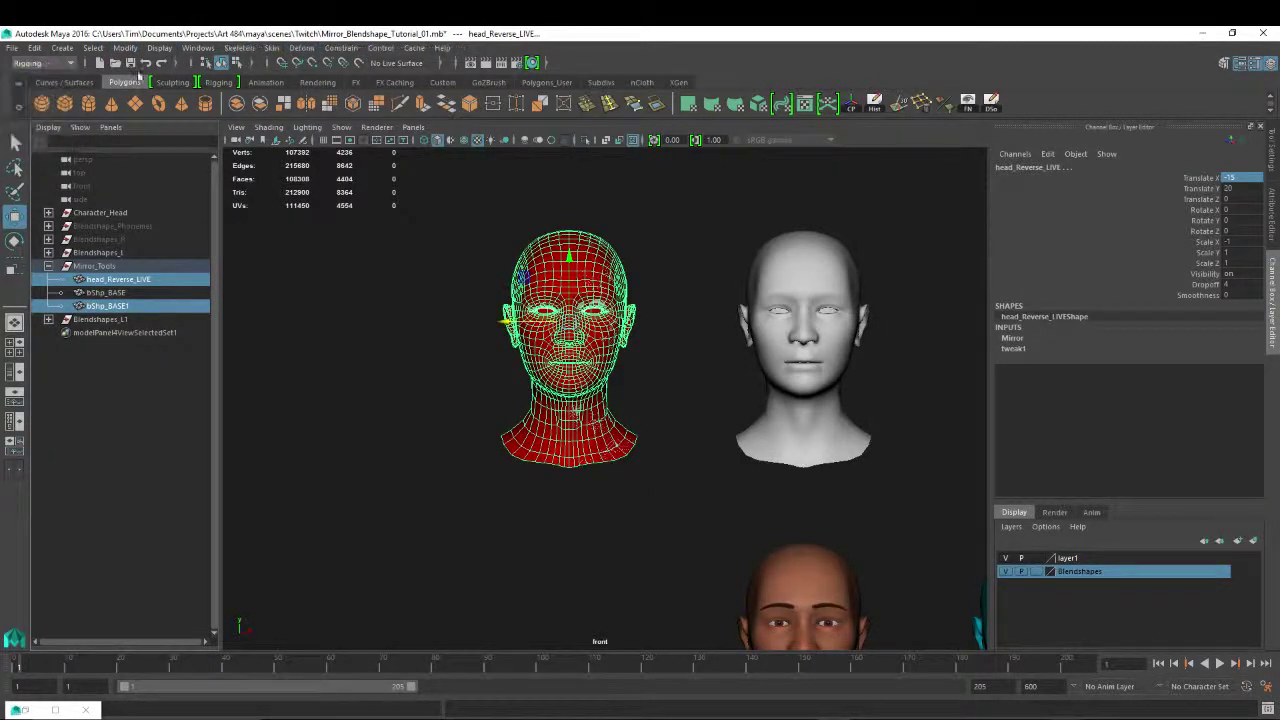
click(302, 48)
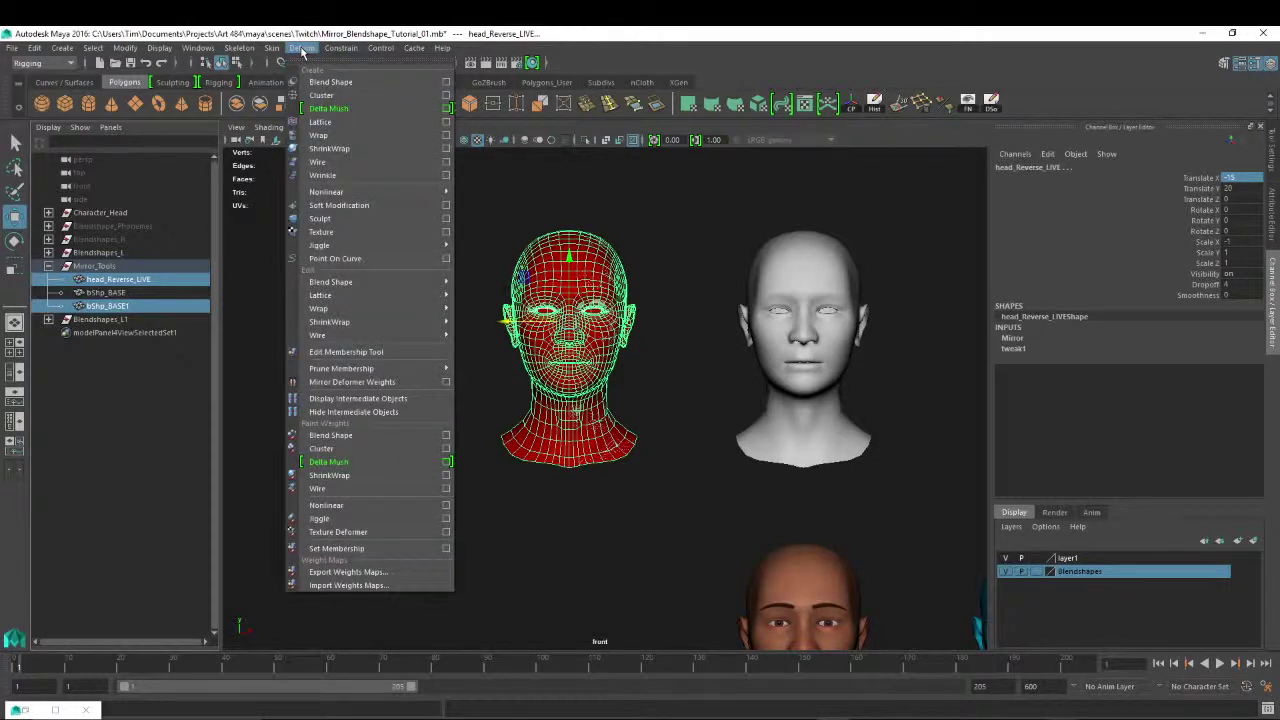
click(328, 135)
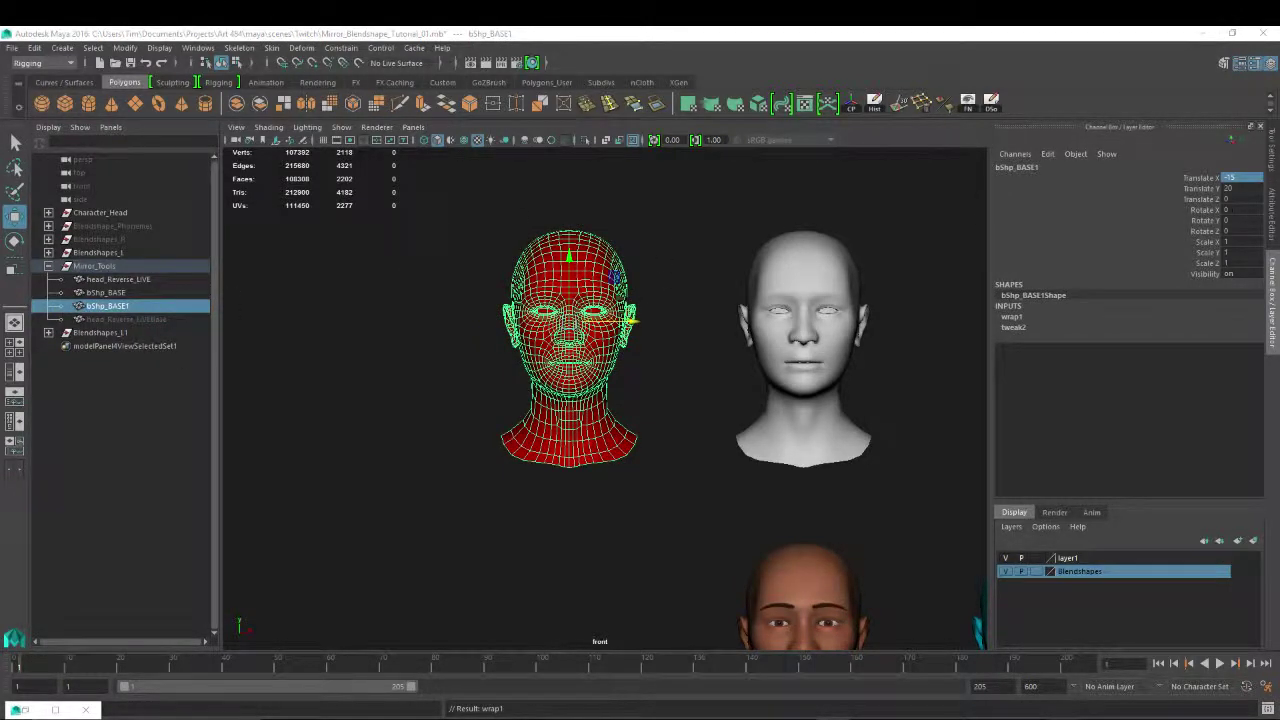
Set the Mirror blend shape's InnerBrow_UP weight to 1 and delete the history of bShp_BASE1.
drag(1279, 135, 912, 169)
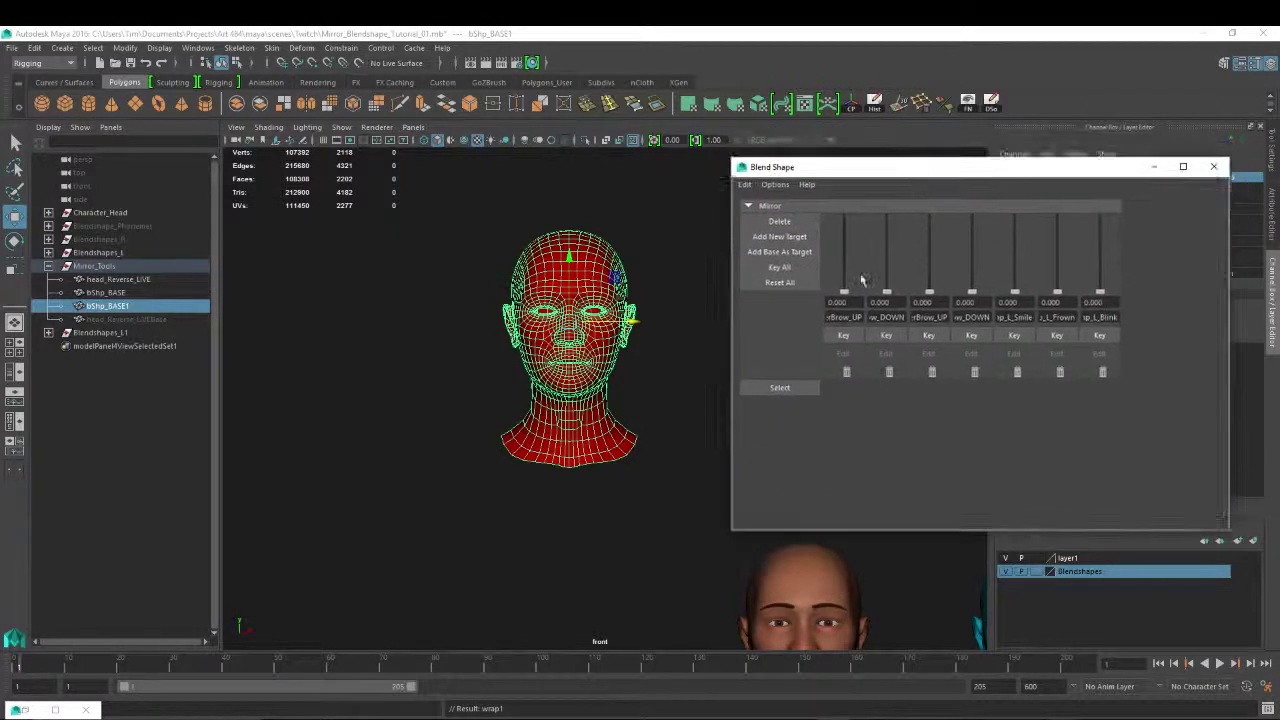
drag(845, 296, 839, 195)
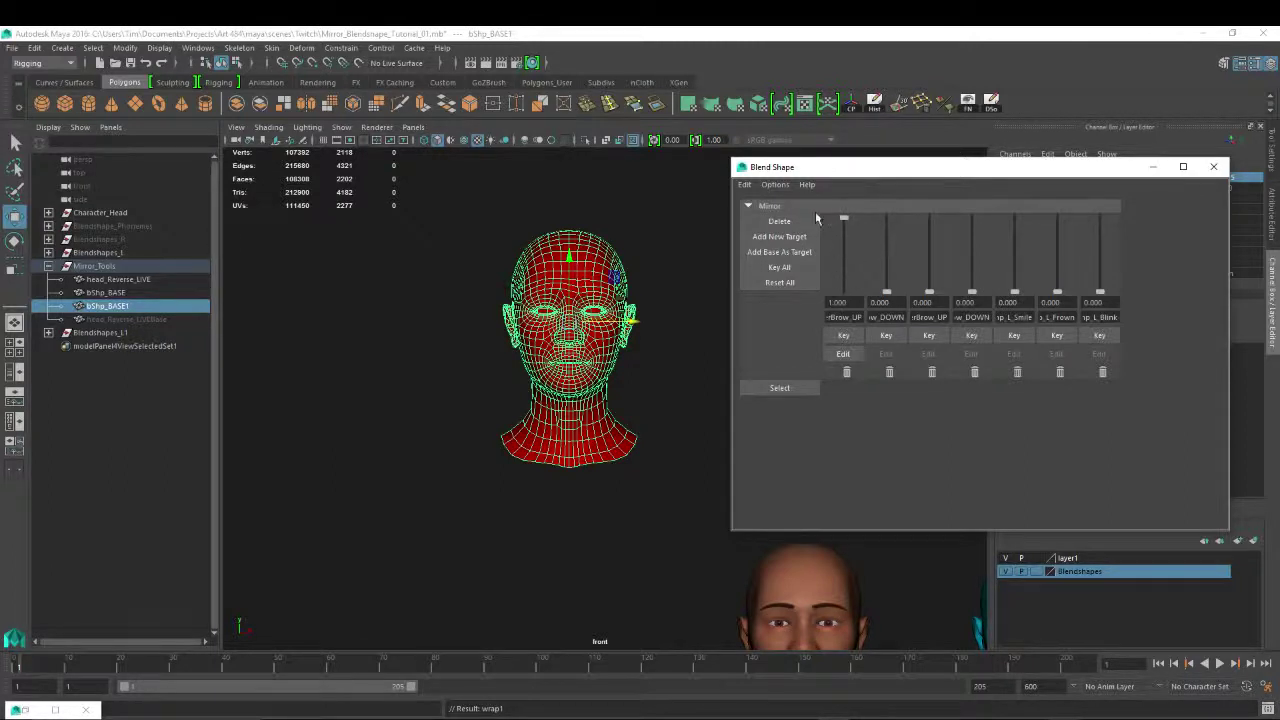
click(106, 295)
click(113, 307)
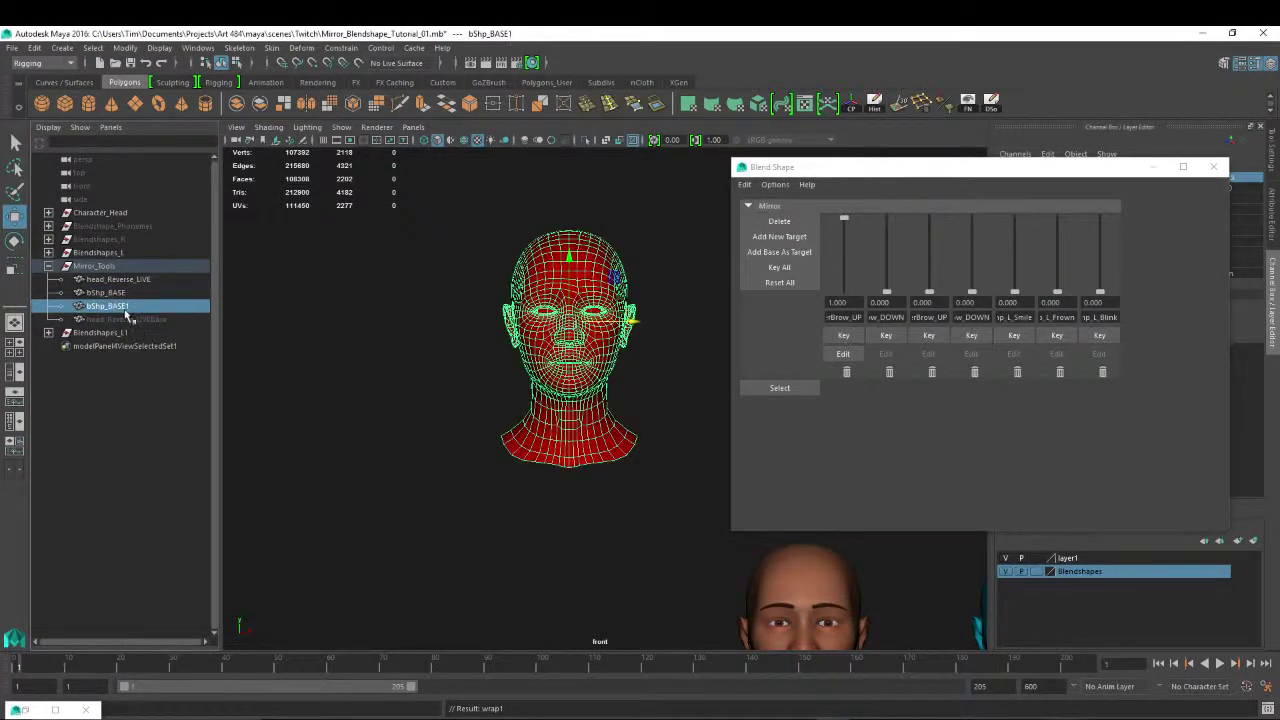
click(35, 48)
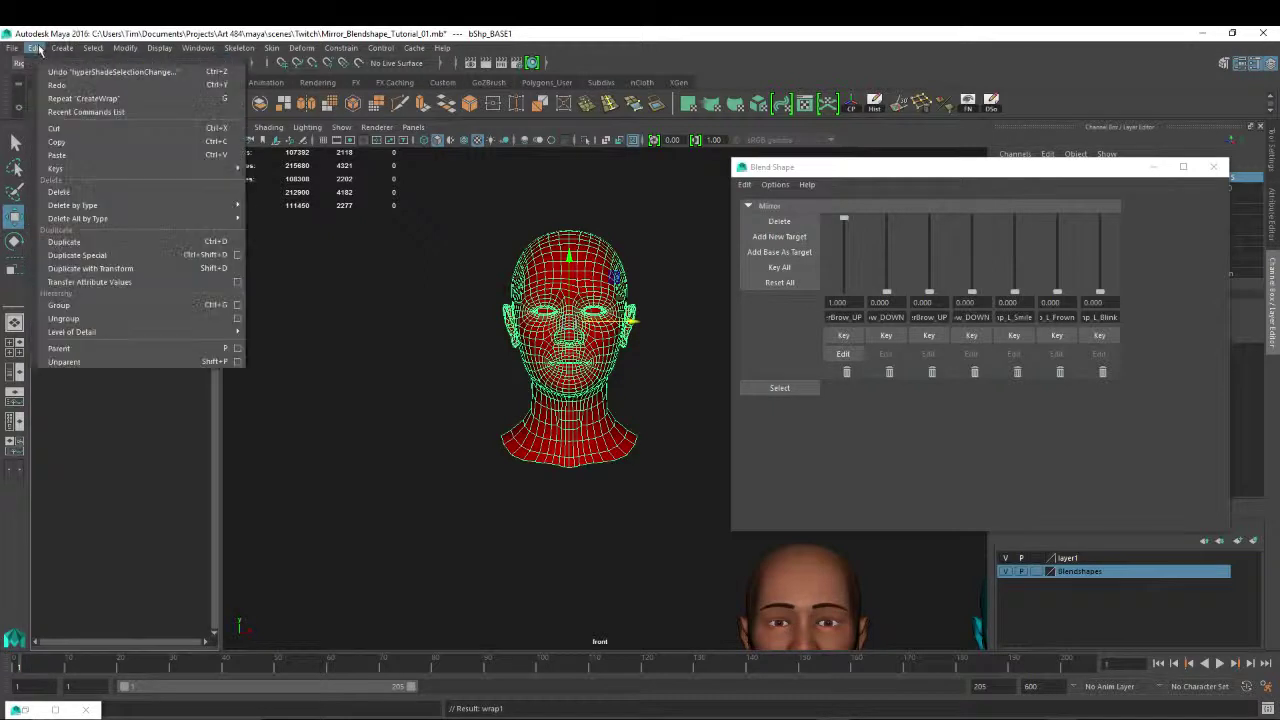
mouse_move(86, 207)
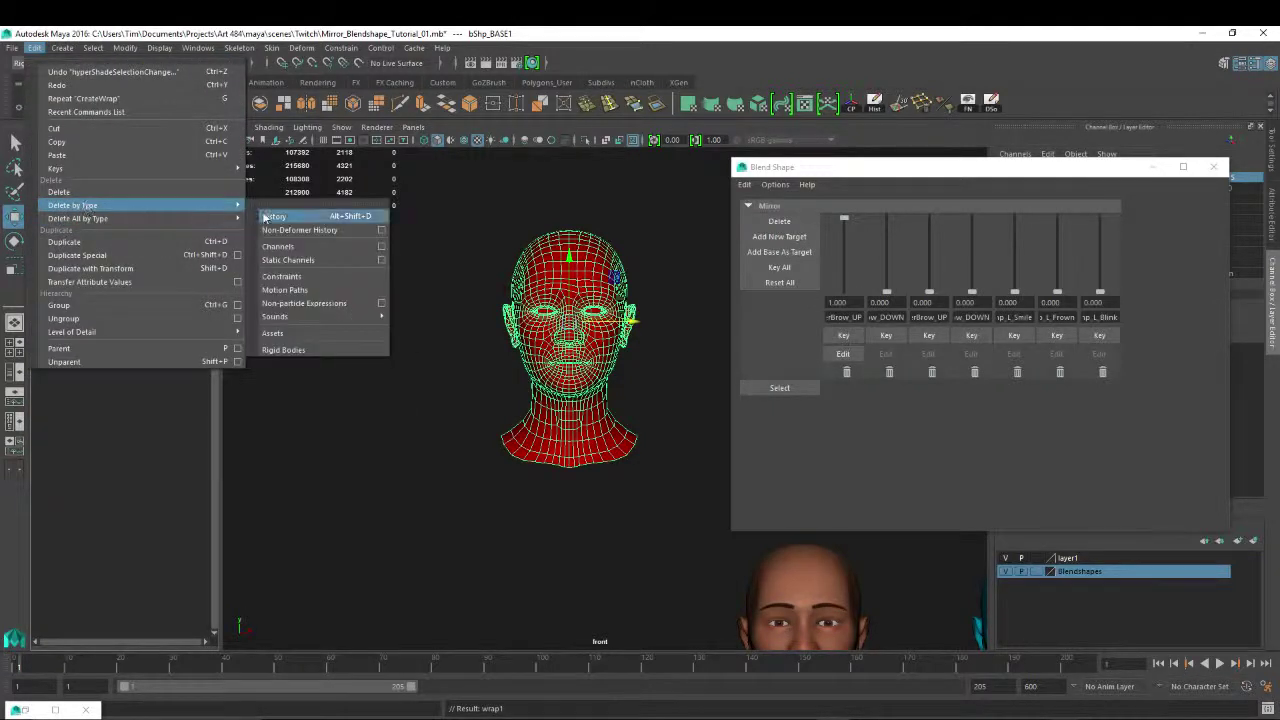
click(268, 218)
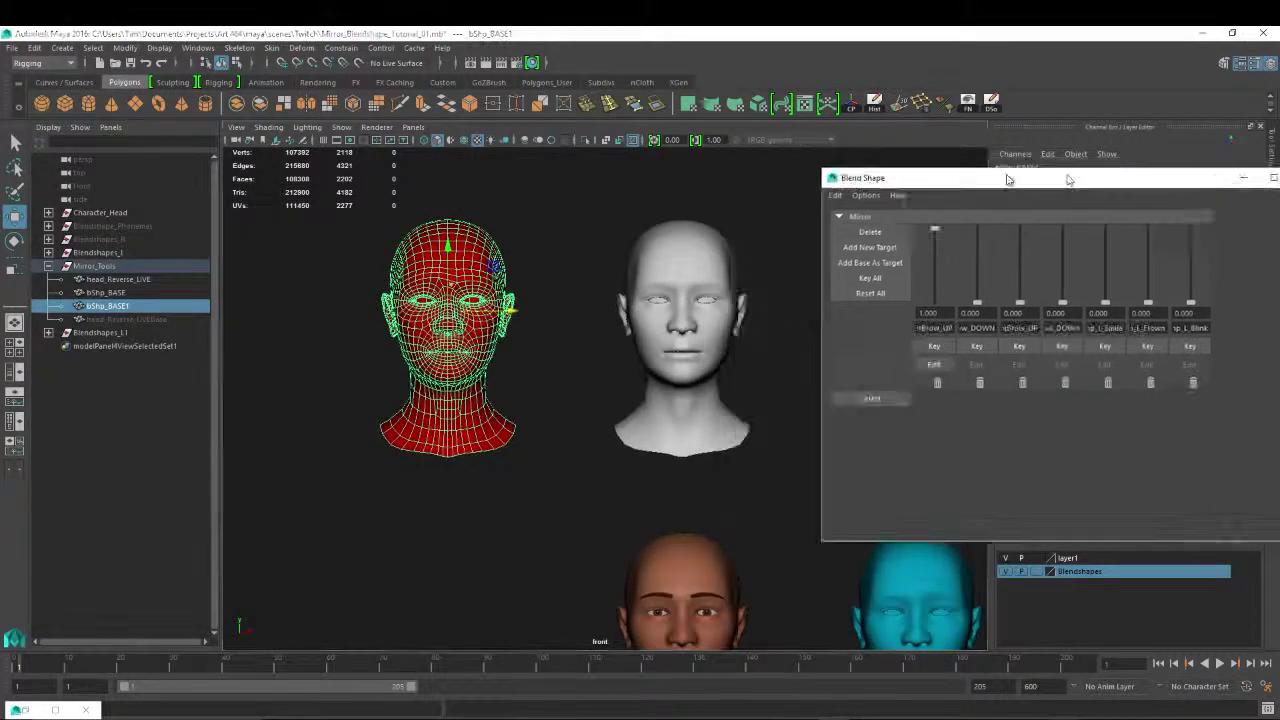
Place bShp_BASE1 beside the textured character head, with Translate X -15 and Translate Y 0.
text(0)
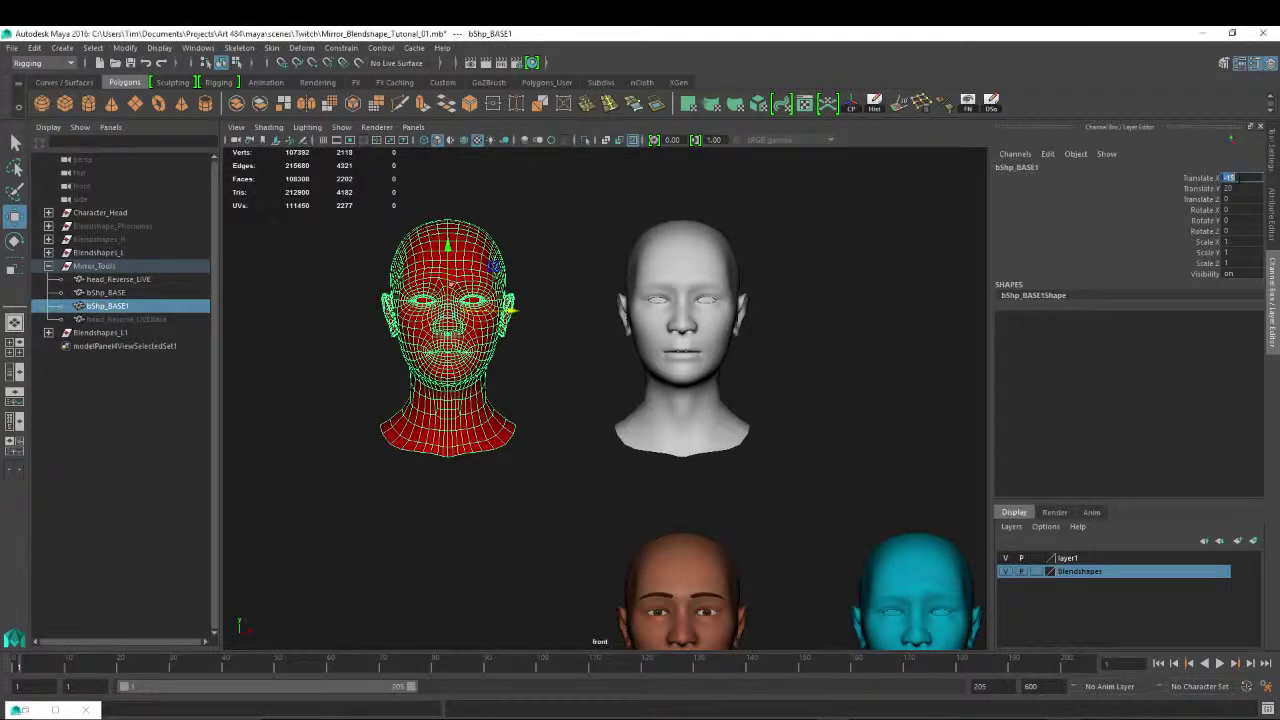
key(Return)
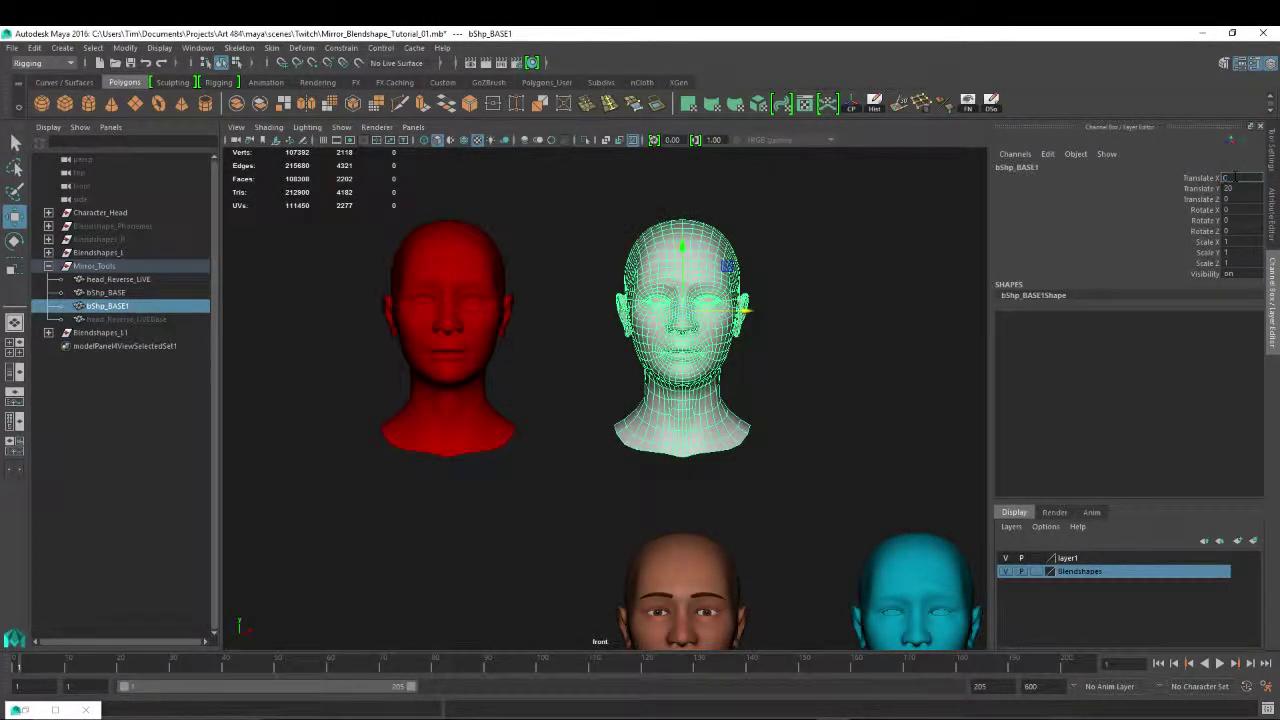
click(1237, 189)
text(0)
key(Return)
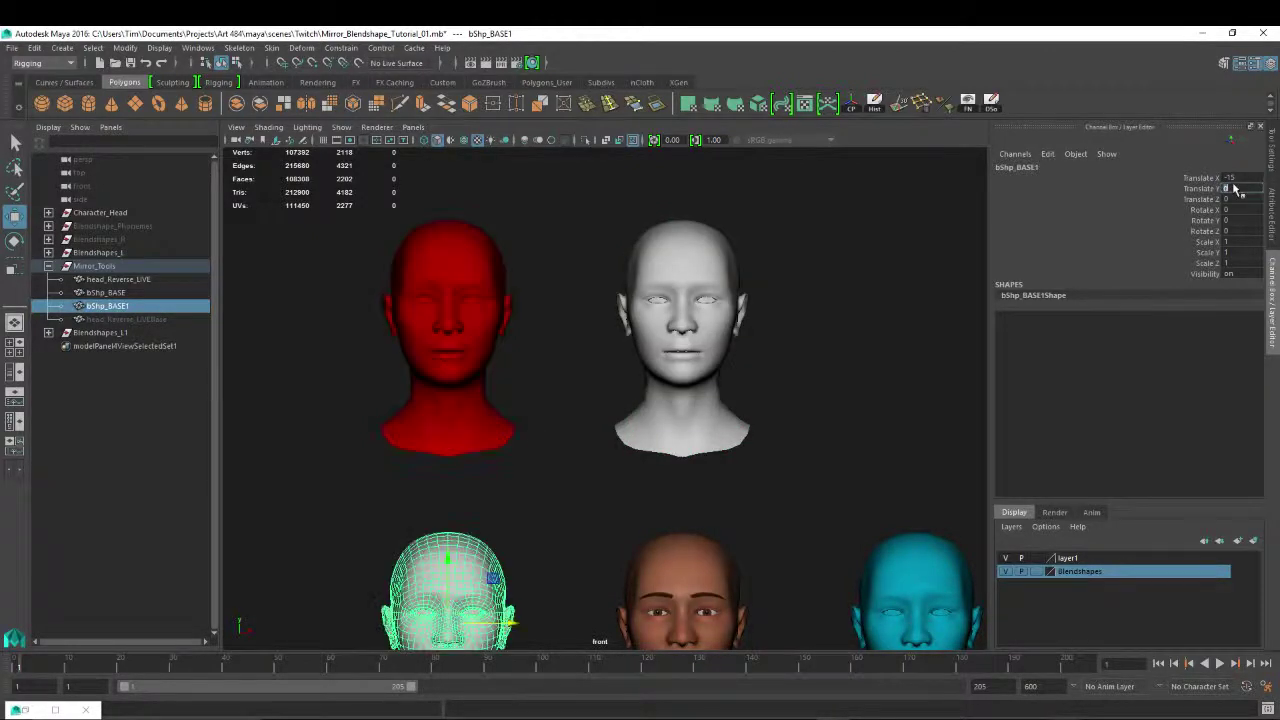
alt+middle_drag(680, 455, 604, 301)
alt+right_drag(604, 301, 511, 408)
alt+middle_drag(528, 459, 548, 457)
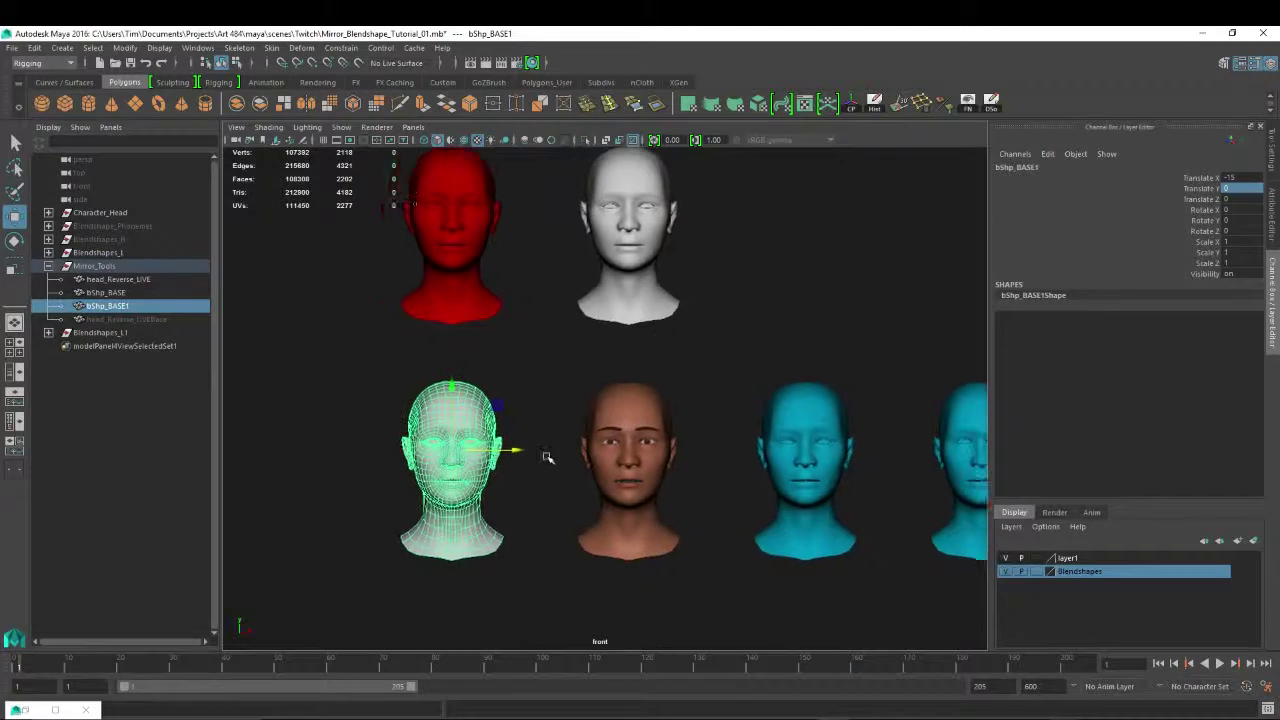
Expand the Blendshapes_L group and copy the name of the first blue head, bShp_L_InnerBrow_UP.
click(820, 425)
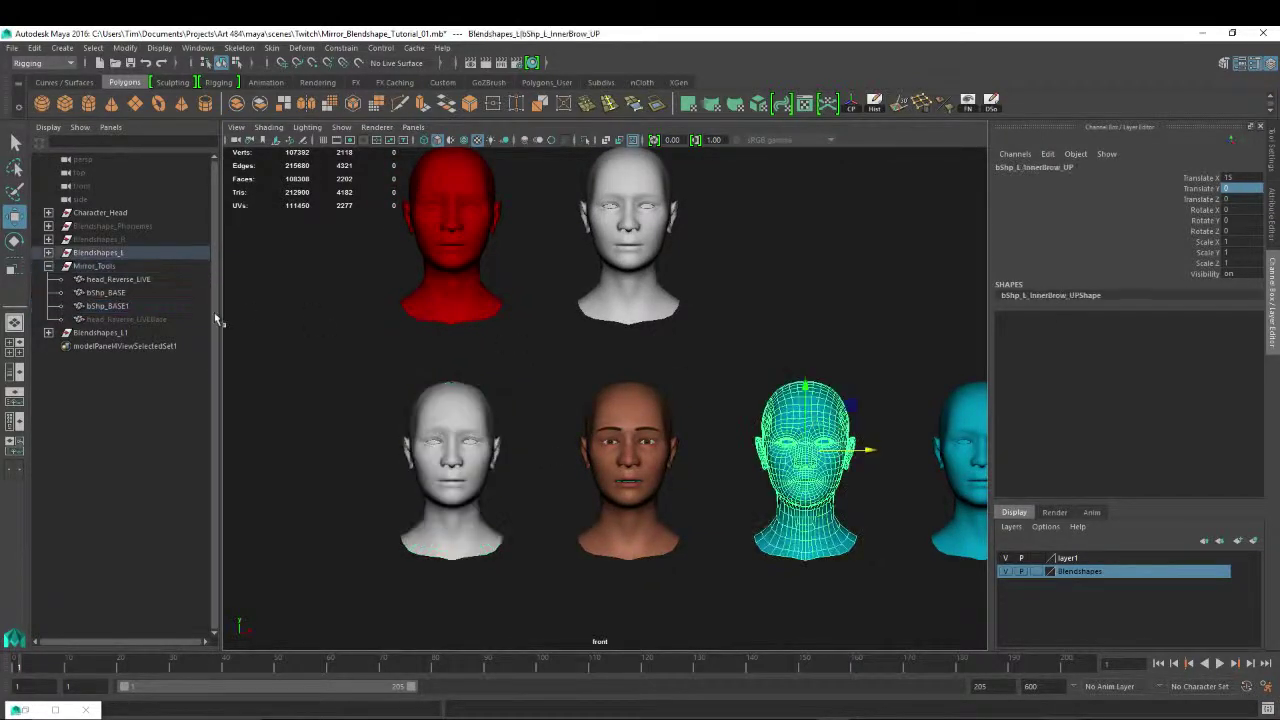
click(105, 305)
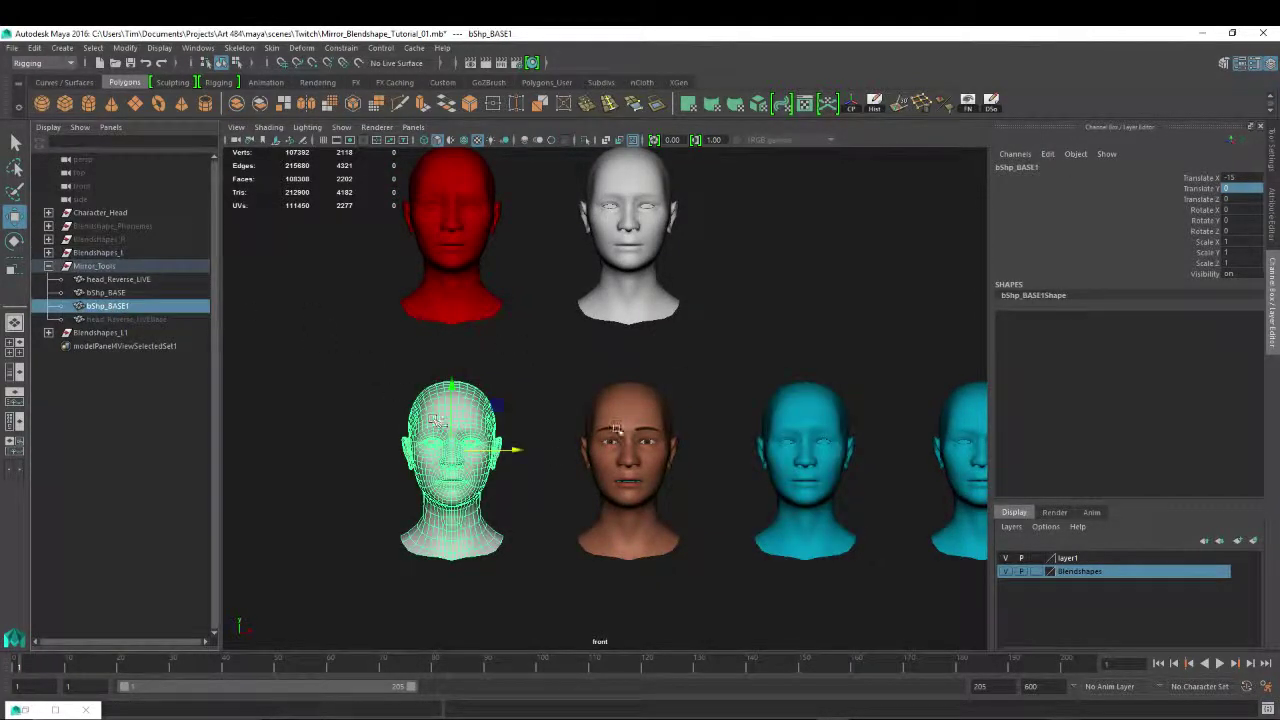
click(835, 420)
click(49, 252)
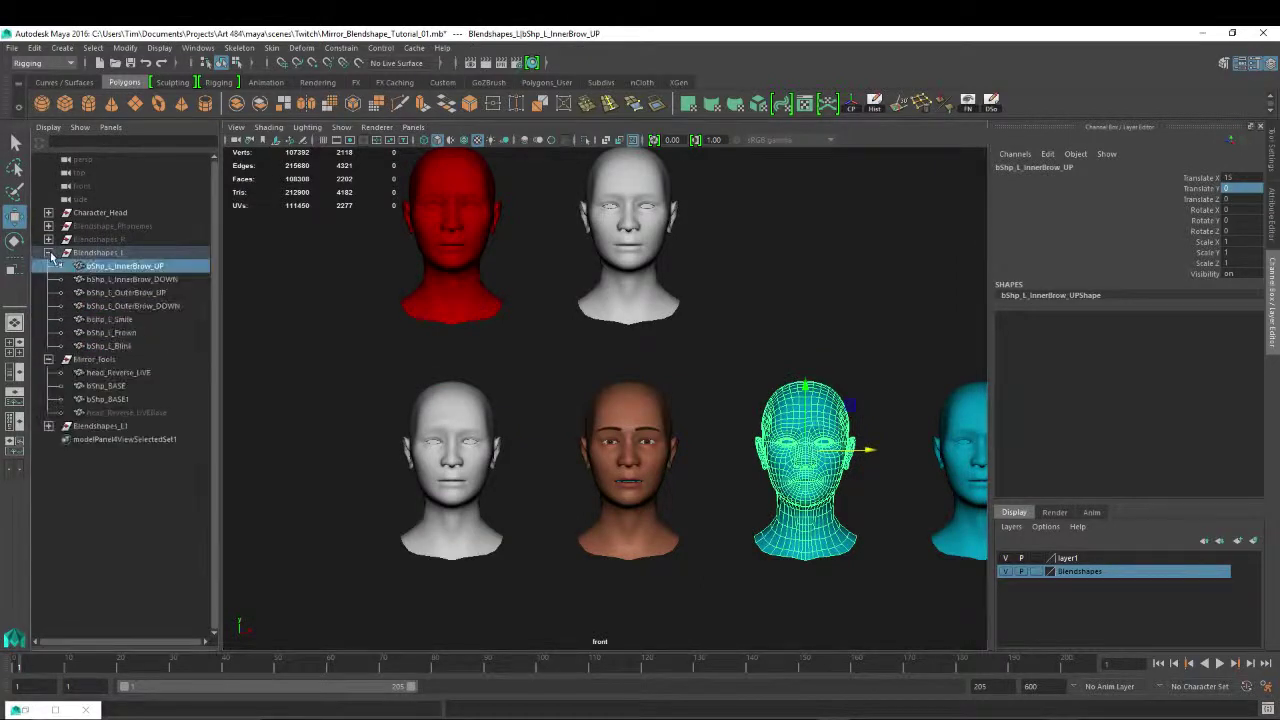
double_click(126, 266)
key(ctrl+c)
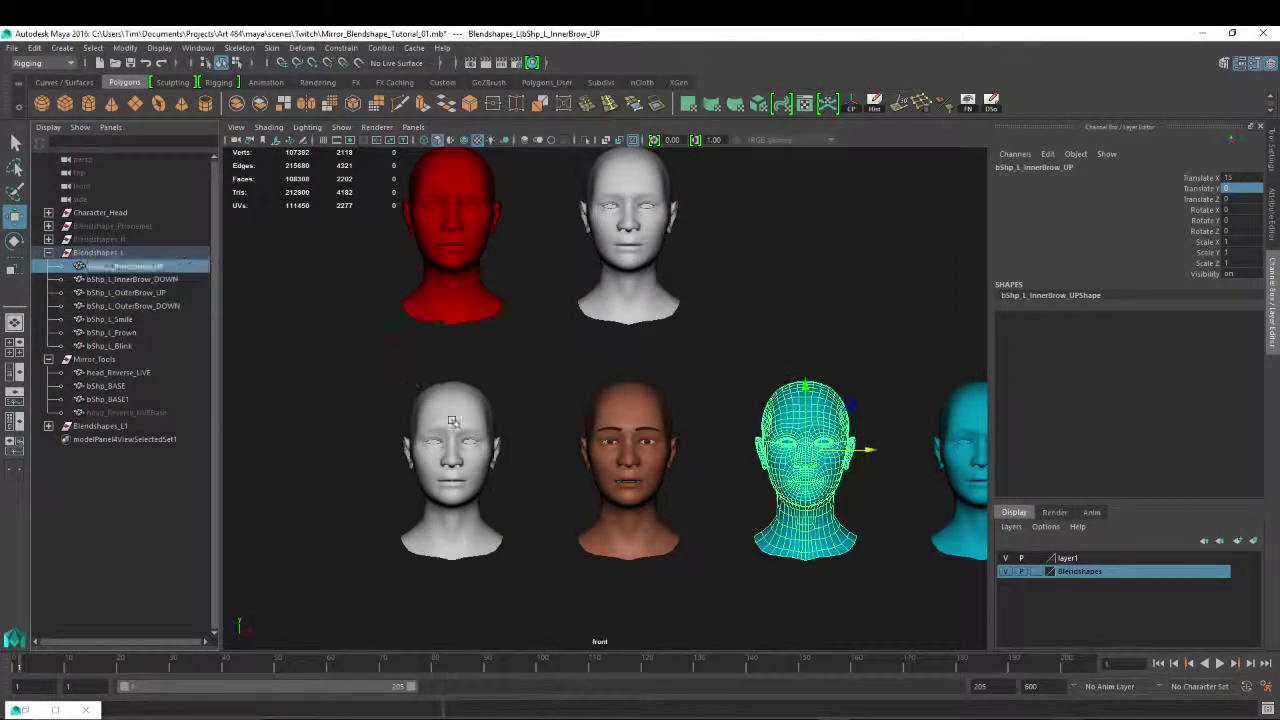
Rename bShp_BASE1 as bShp_R_InnerBrow_UP, pasting the copied name and changing its L to R.
click(422, 393)
double_click(113, 400)
key(ctrl+v)
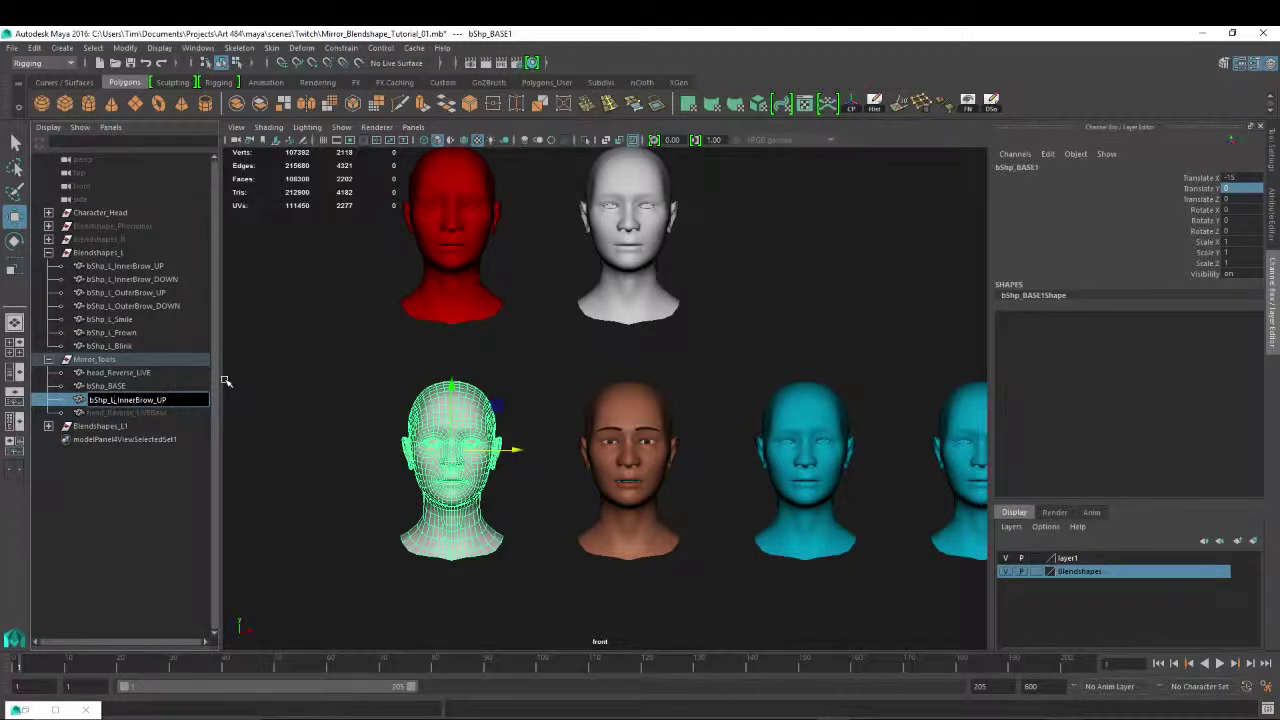
text(R)
key(BackSpace)
key(BackSpace)
text(R)
key(Return)
Group the bShp_R_InnerBrow_UP head and name the new group Blendshapes_R.
key(ctrl+g)
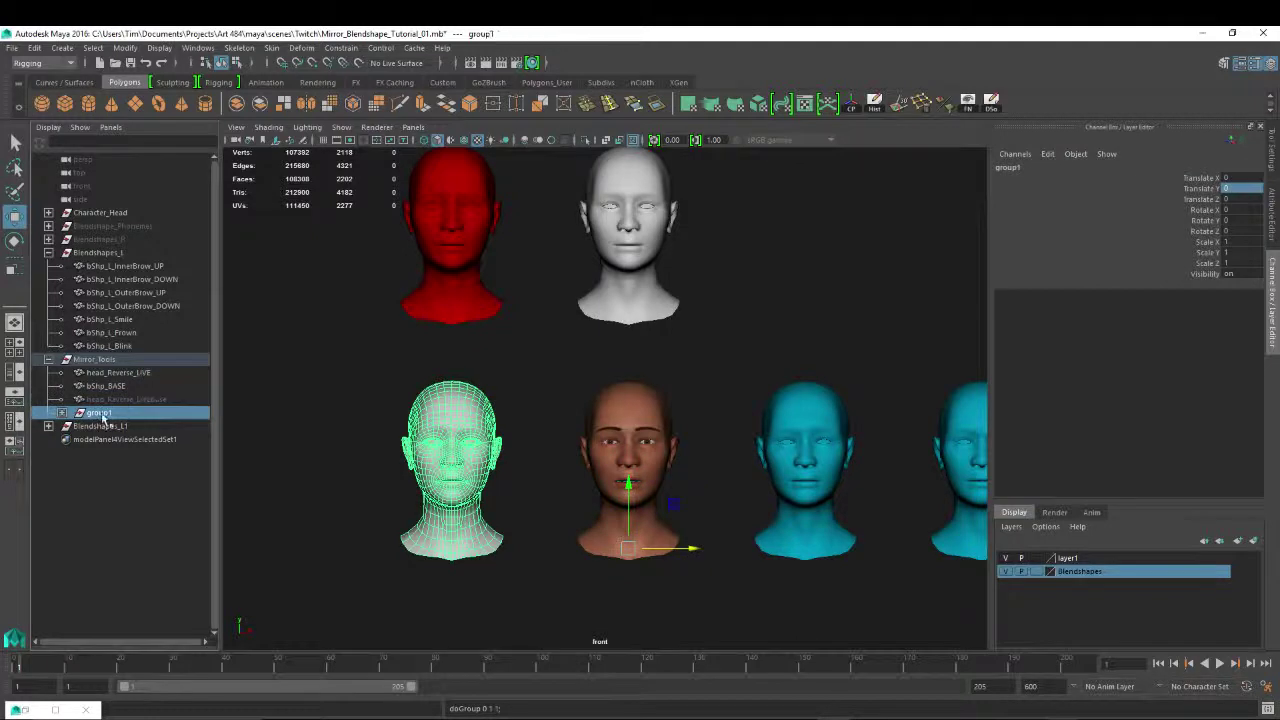
double_click(100, 413)
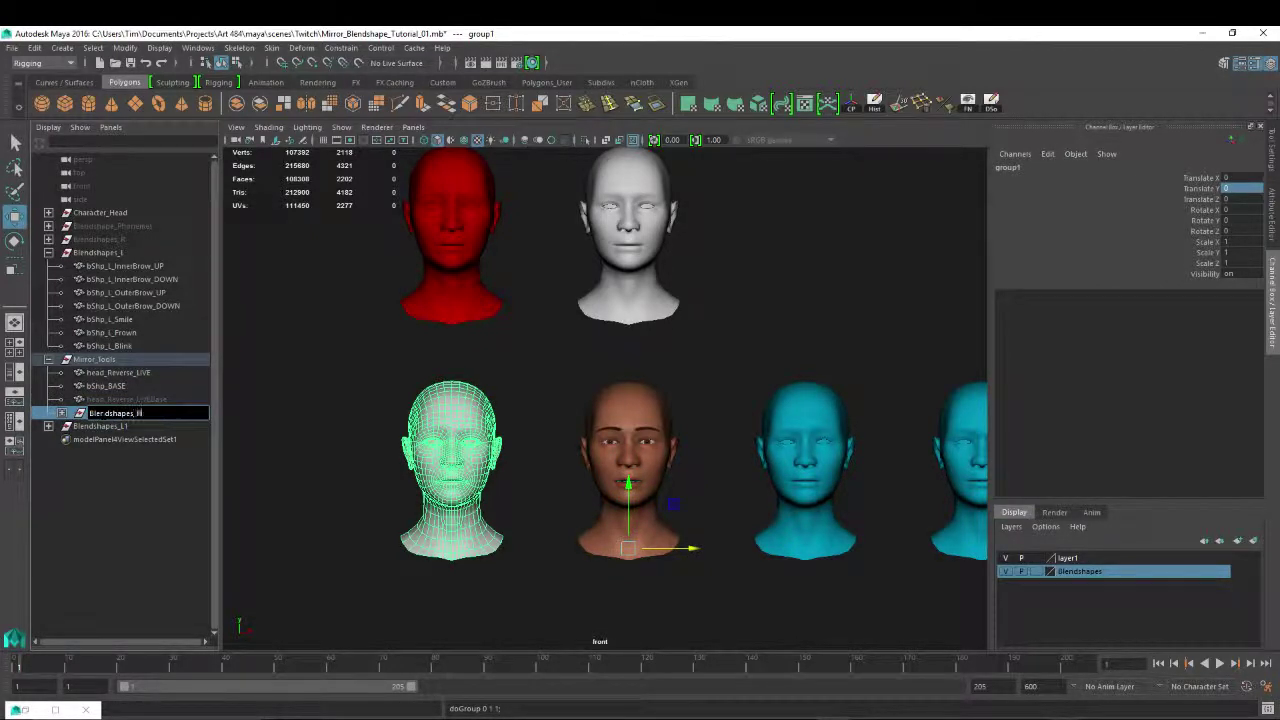
text(Blendshapes_R)
key(Return)
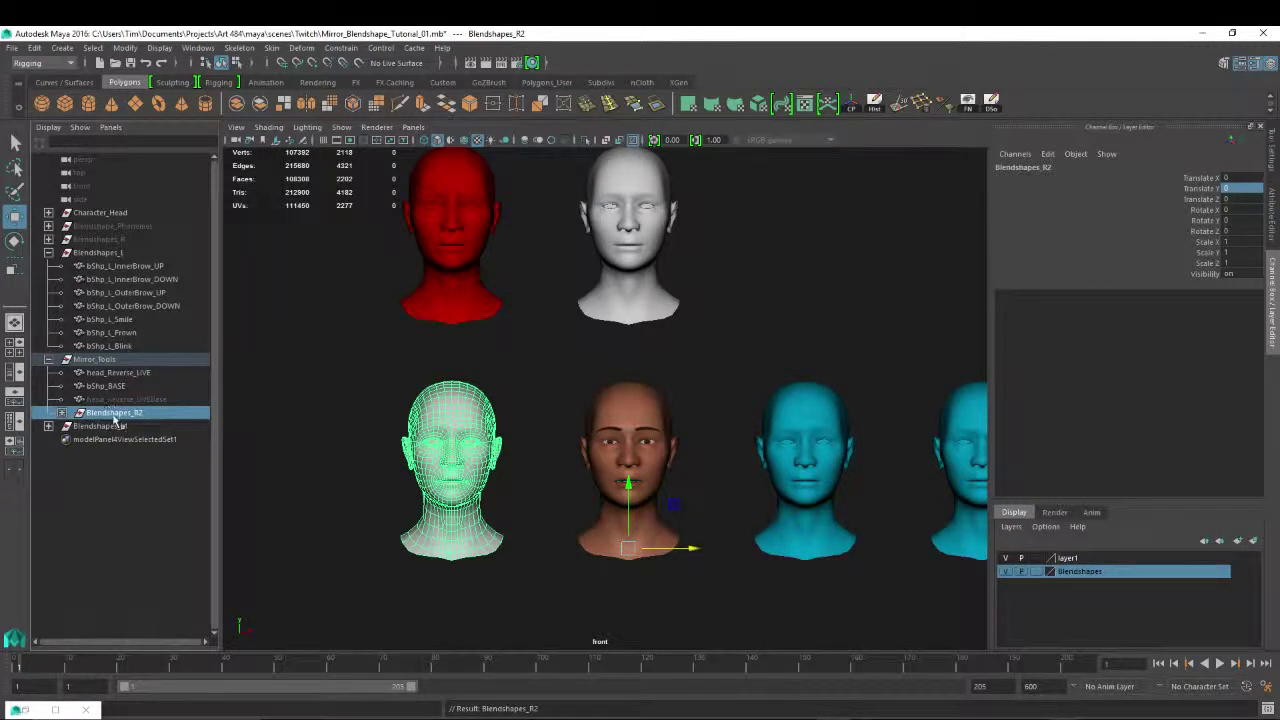
Move the new Blendshapes_R2 group out of Mirror_Tools to just above Blendshapes_L, and expand Blendshapes_L.
middle_drag(115, 421, 118, 255)
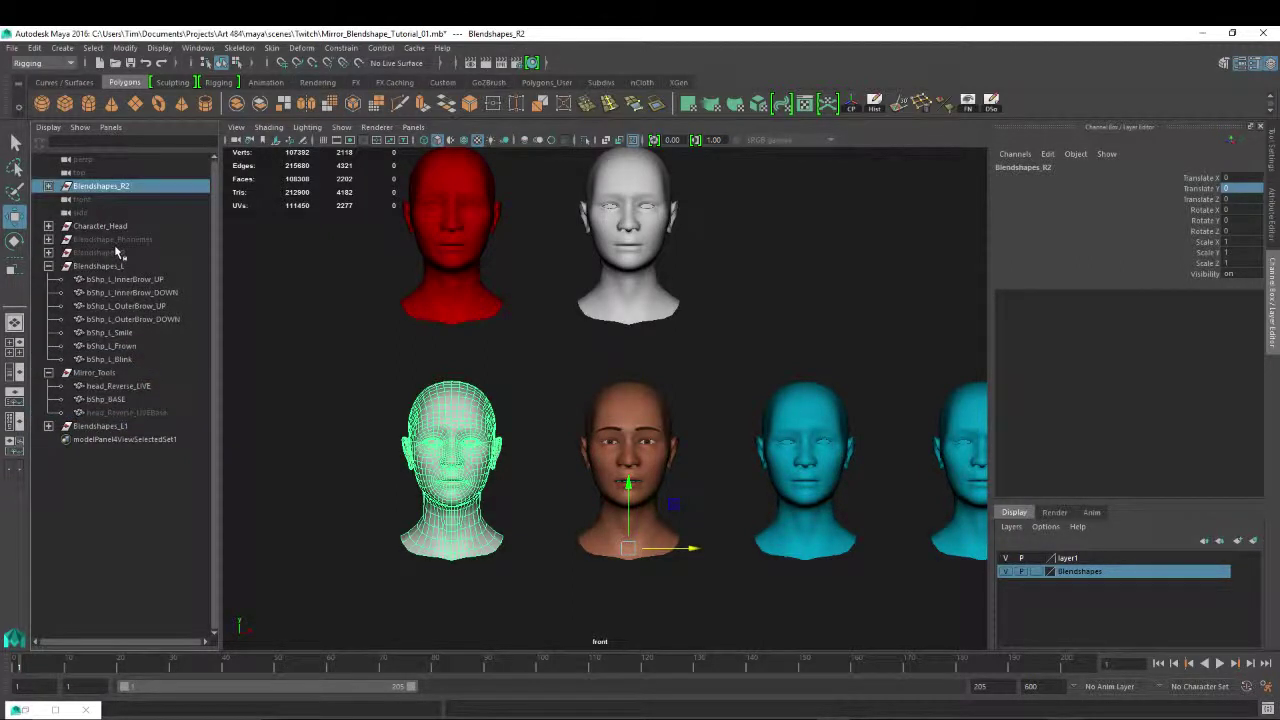
middle_drag(114, 186, 112, 266)
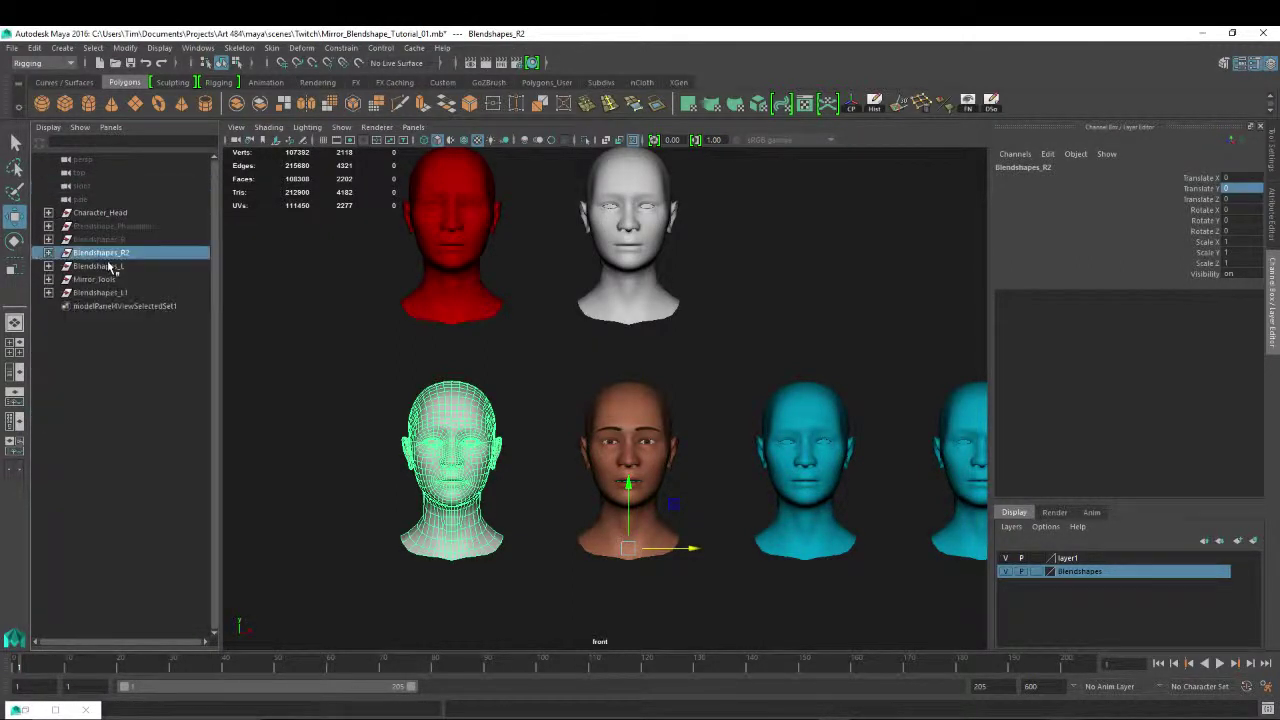
click(108, 266)
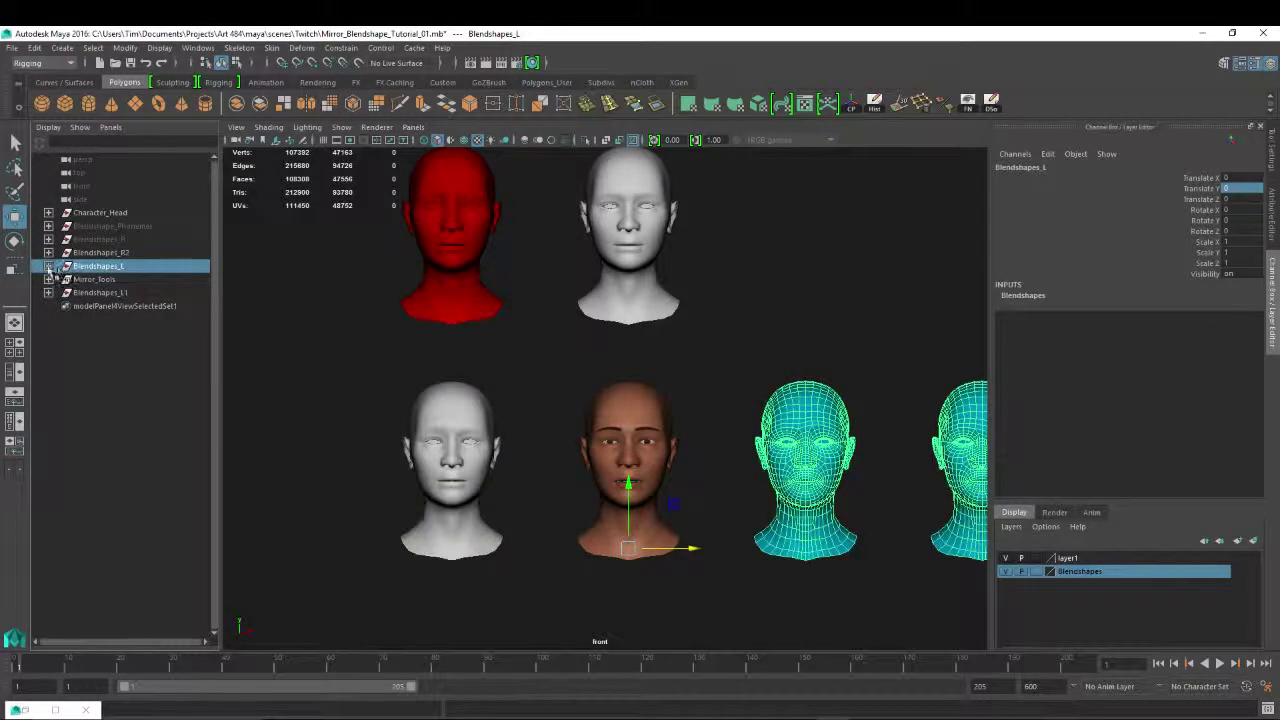
click(48, 266)
Assign the green lambert2 material to the bShp_R_InnerBrow_UP head.
click(446, 410)
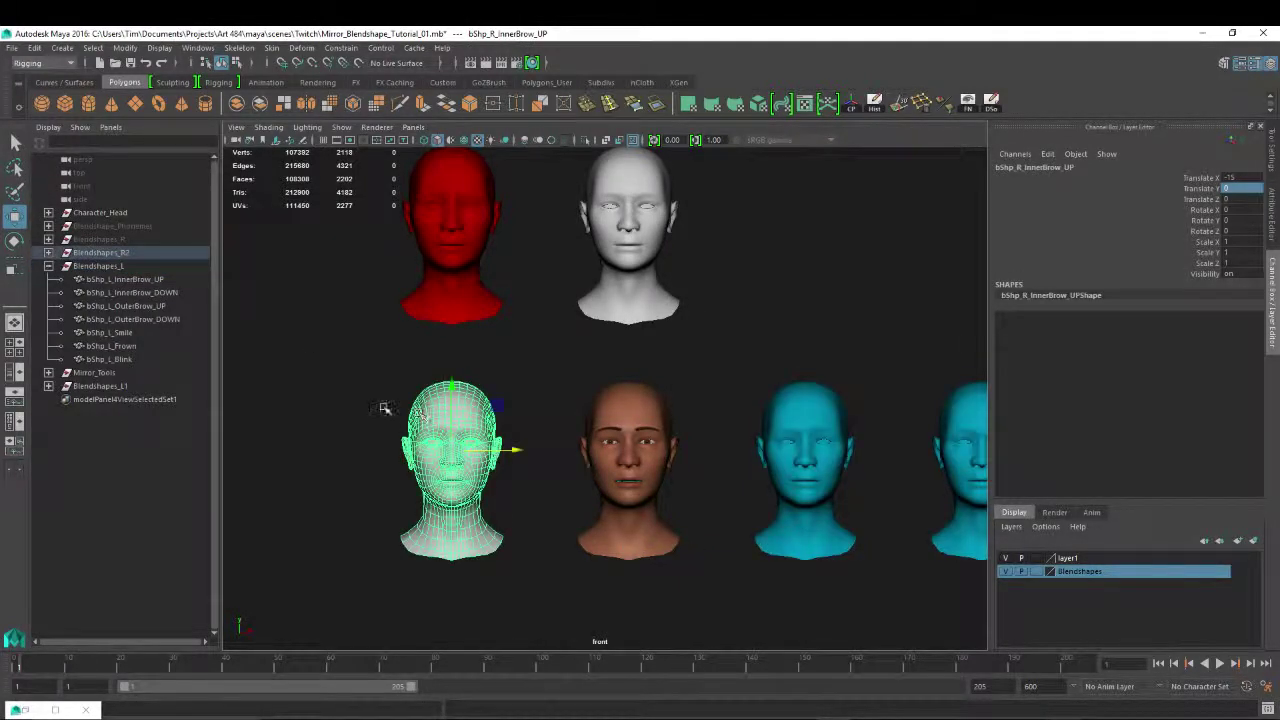
right_click(440, 408)
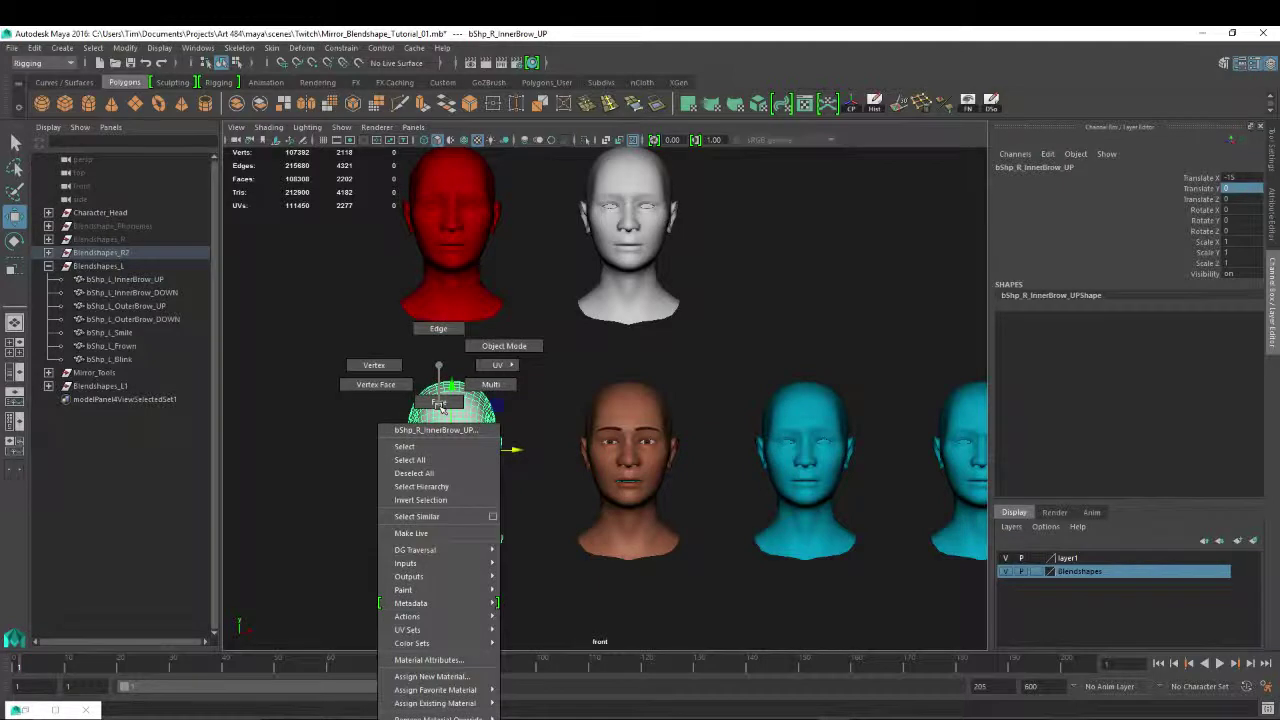
right_drag(440, 406, 438, 365)
drag(1279, 140, 858, 111)
middle_drag(757, 197, 467, 407)
drag(875, 112, 1279, 115)
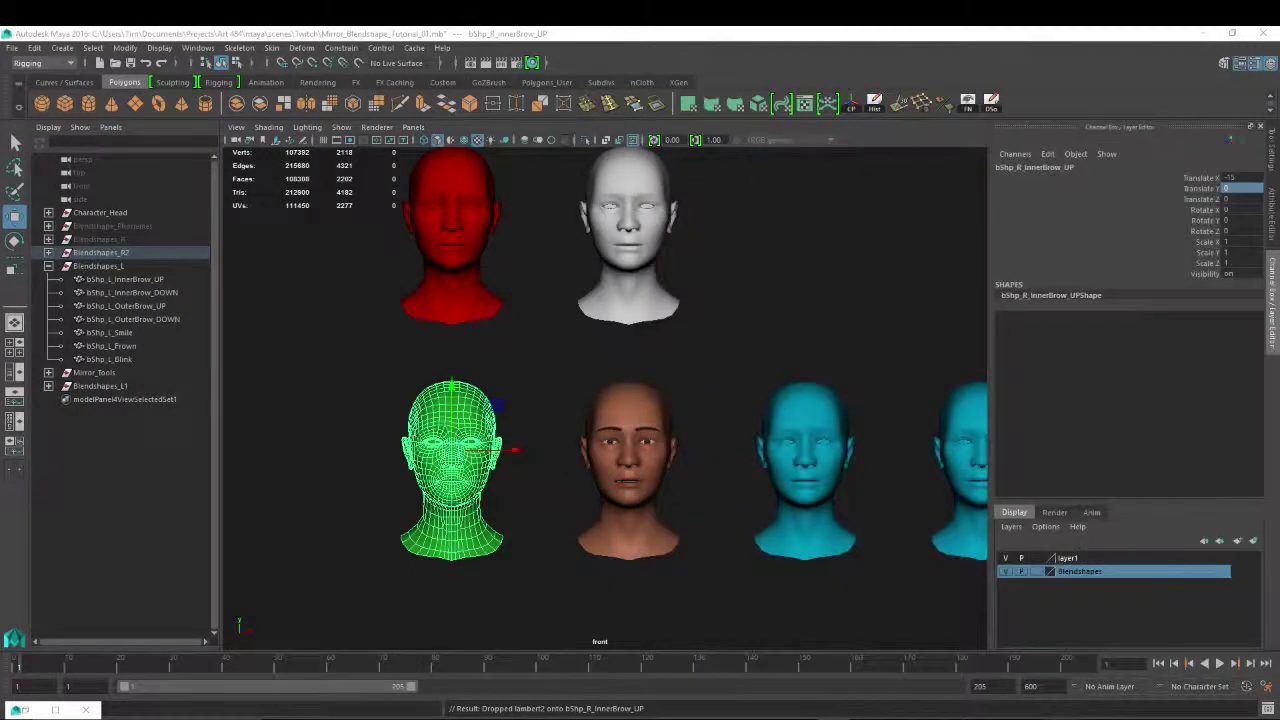
Bring the Blend Shape editor into view and set the InnerBrow_UP weight of the Mirror deformer to 0.
scroll(417, 294, down, 3)
scroll(645, 266, down, 2)
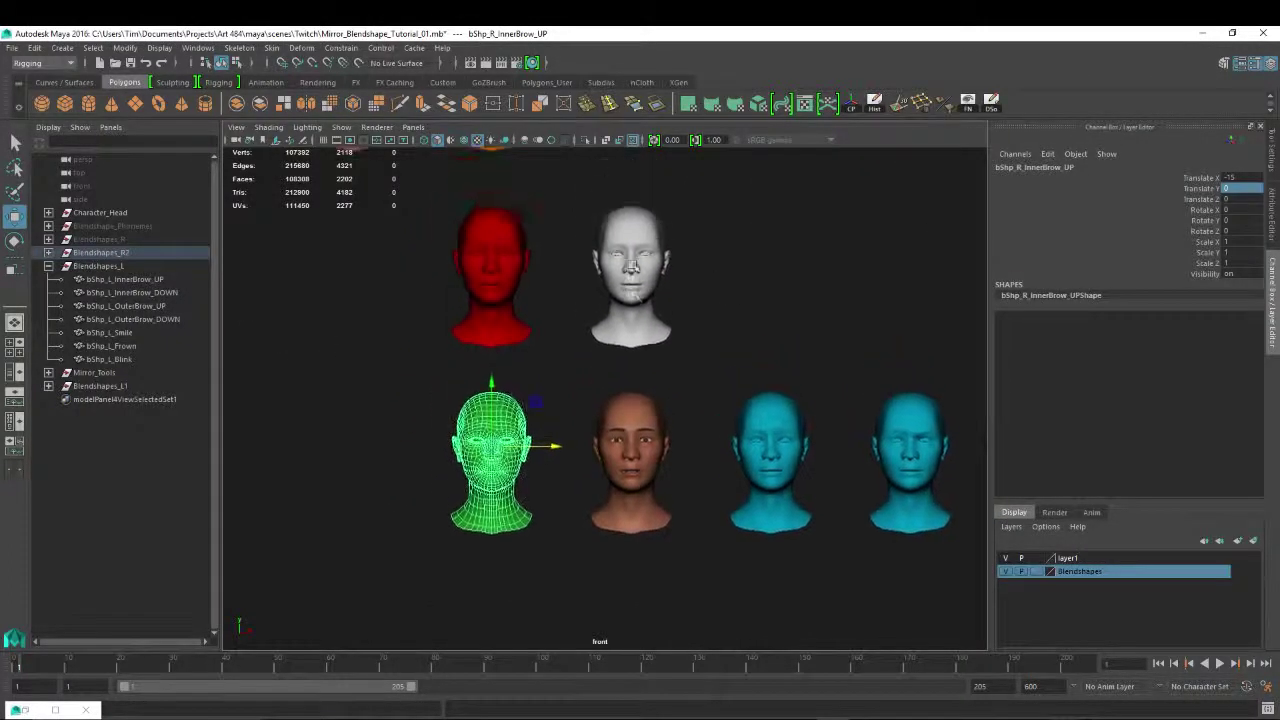
drag(1279, 165, 576, 192)
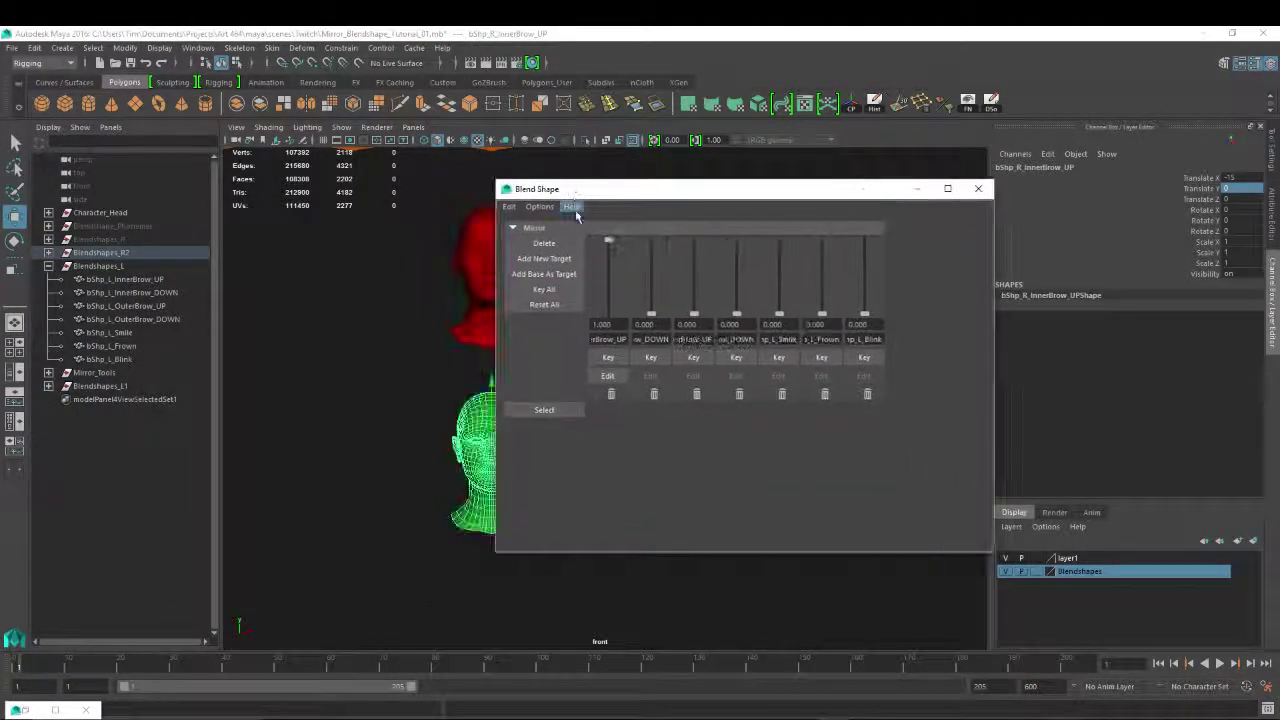
drag(609, 243, 616, 316)
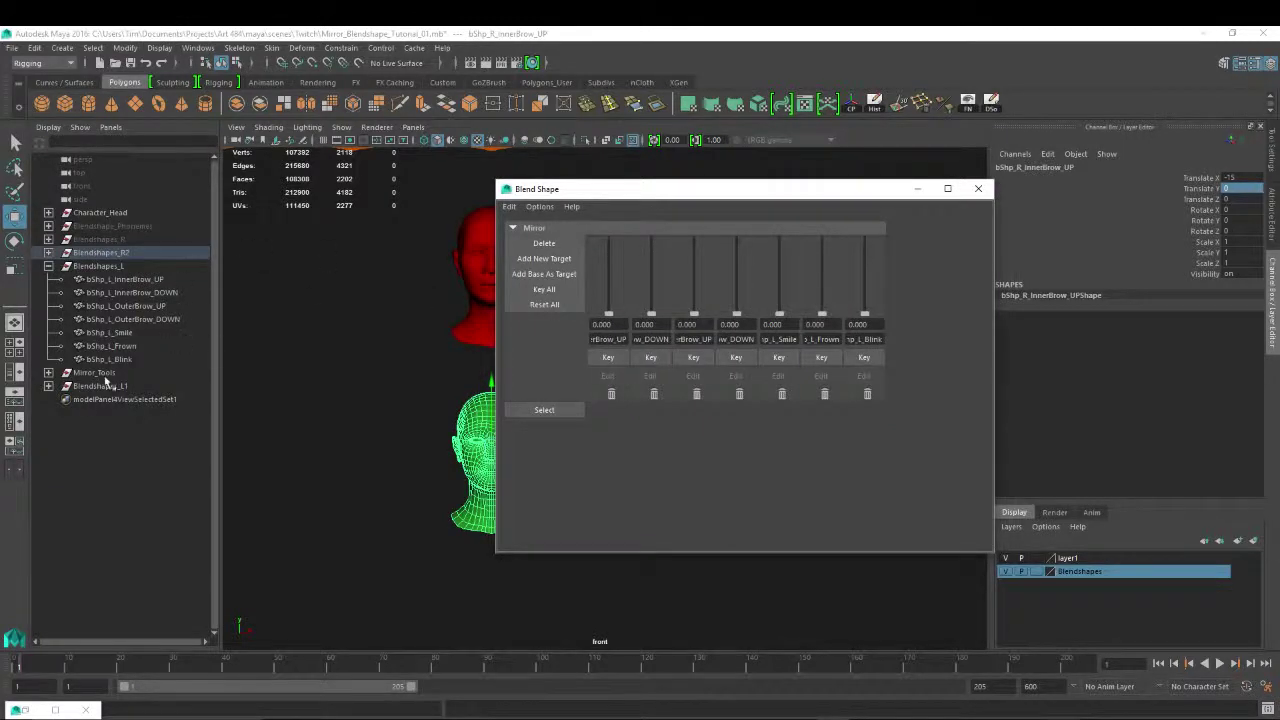
Expand the Mirror_Tools group and delete the hidden head_Reverse_LIVEBase mesh.
click(48, 372)
drag(648, 193, 1279, 196)
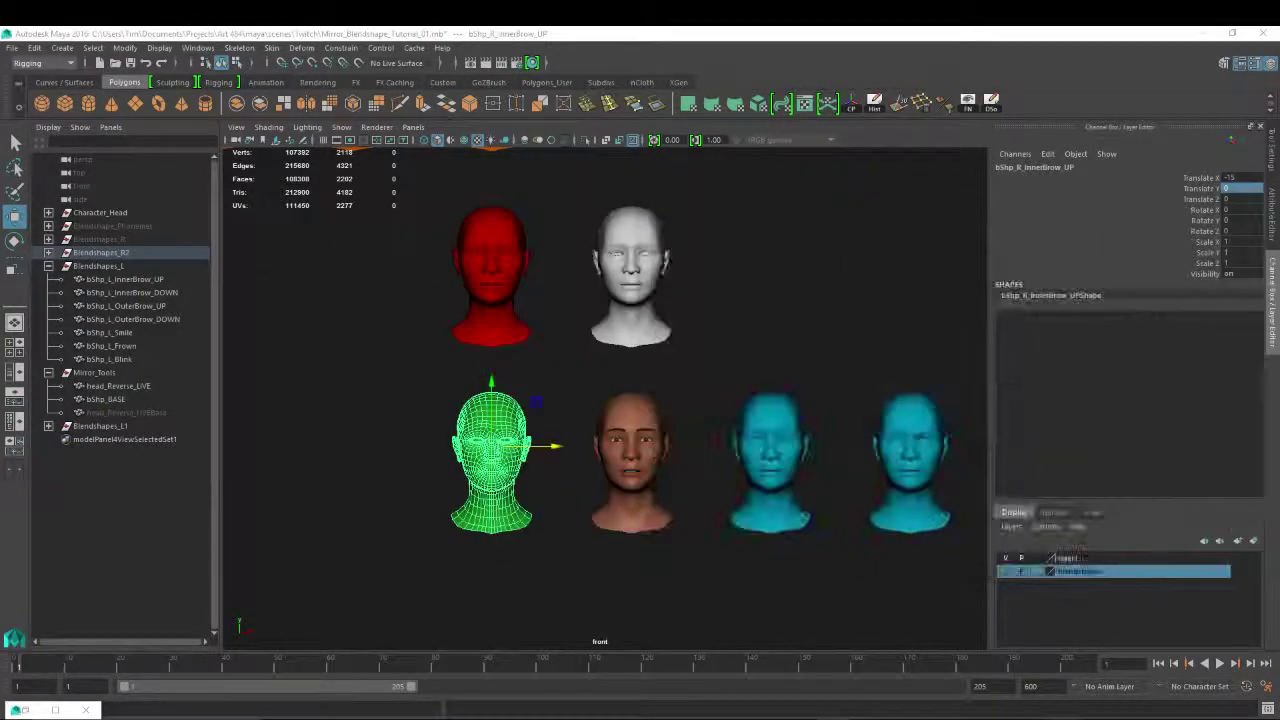
click(121, 412)
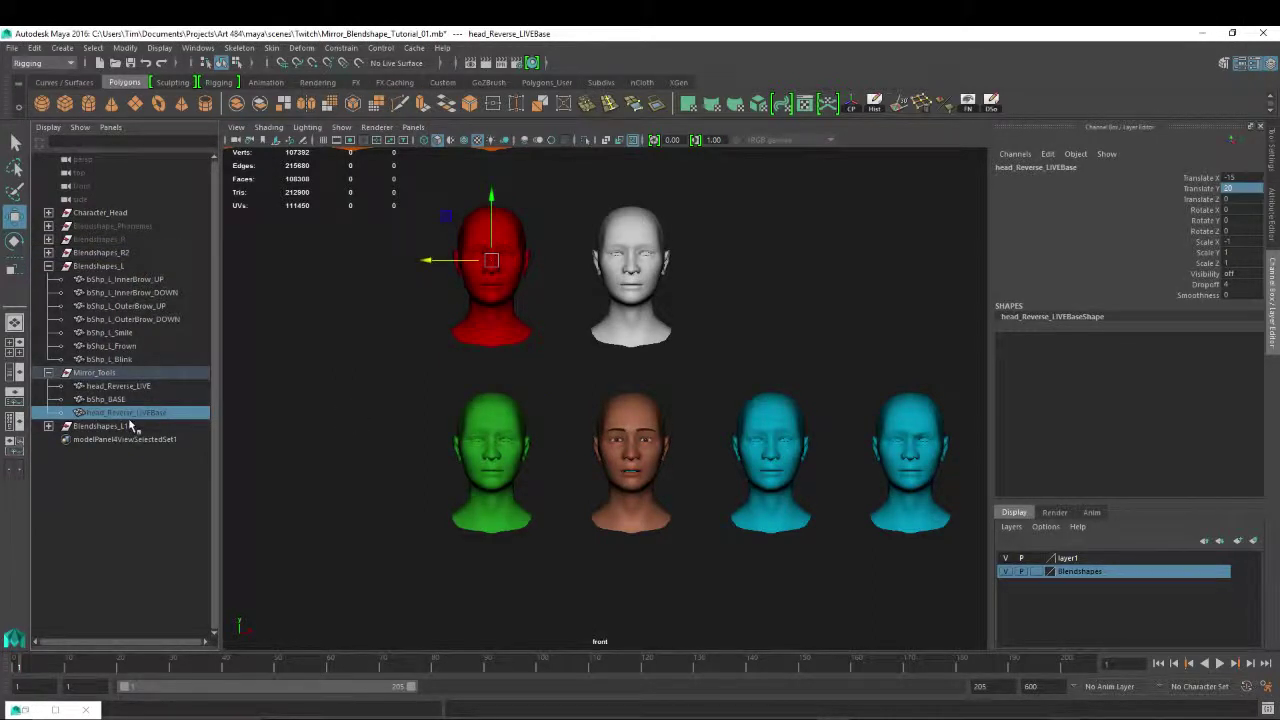
key(Delete)
Duplicate bShp_BASE and set the copy's Translate X to -15 so it overlaps the red reversed head.
click(107, 399)
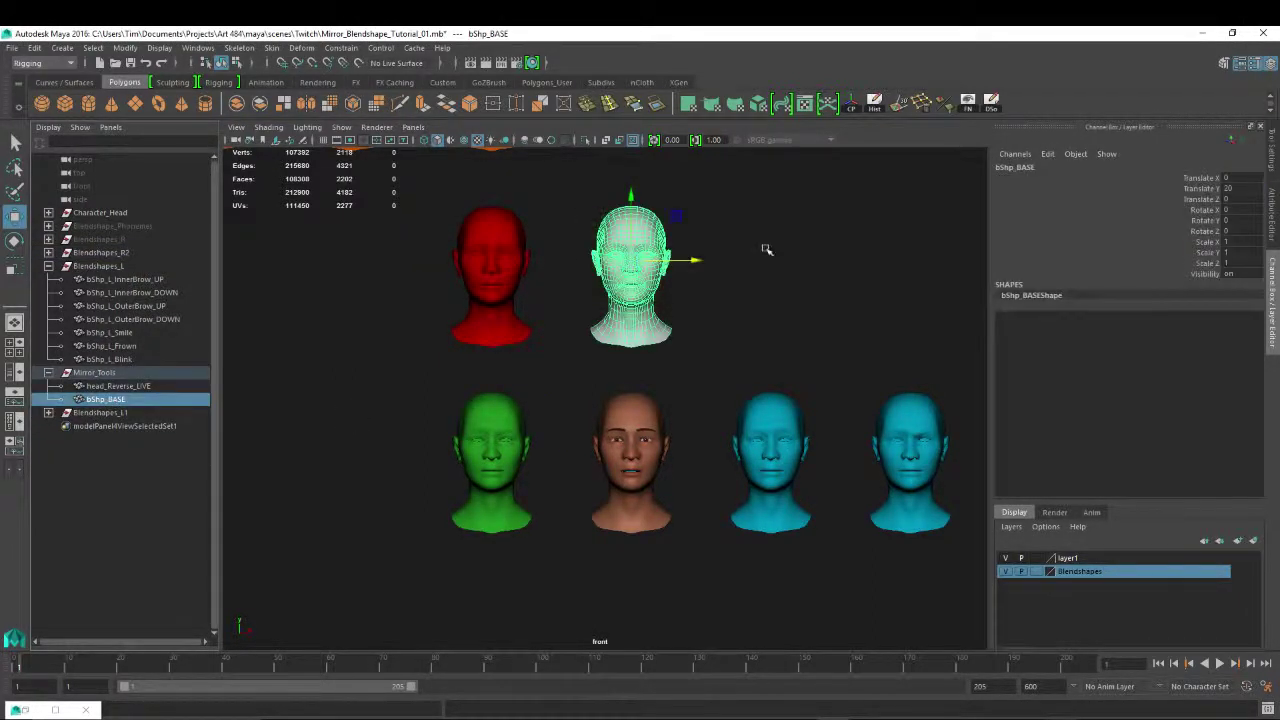
key(ctrl+d)
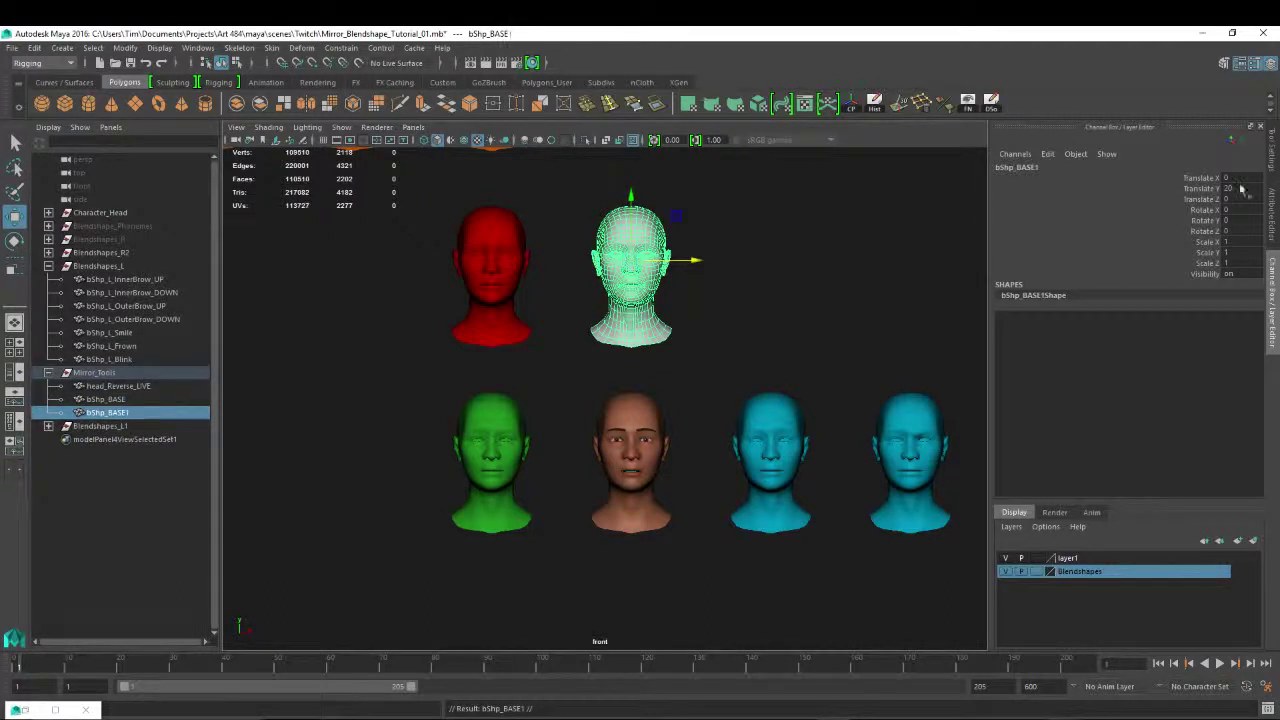
double_click(1226, 177)
text(-15)
key(Return)
Try raising the InnerBrow_DOWN weight in the Blend Shape editor and undo the change.
drag(1279, 250, 925, 158)
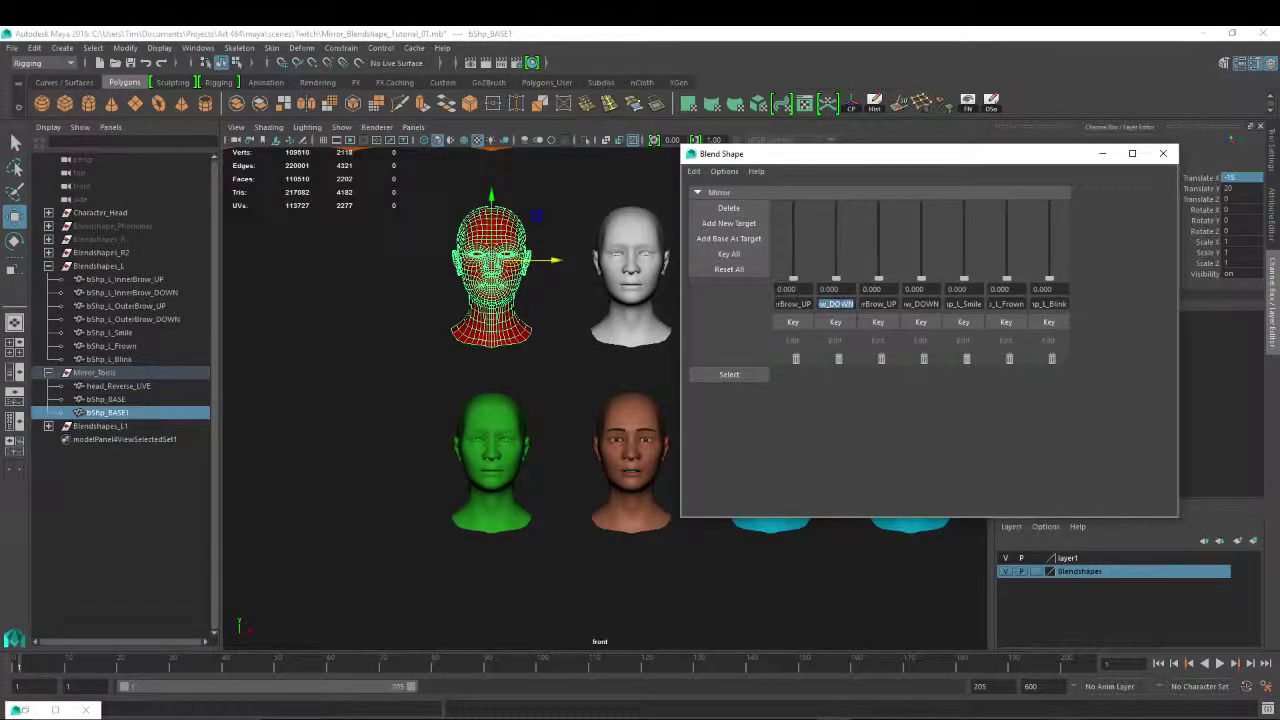
drag(838, 283, 904, 168)
key(ctrl+z)
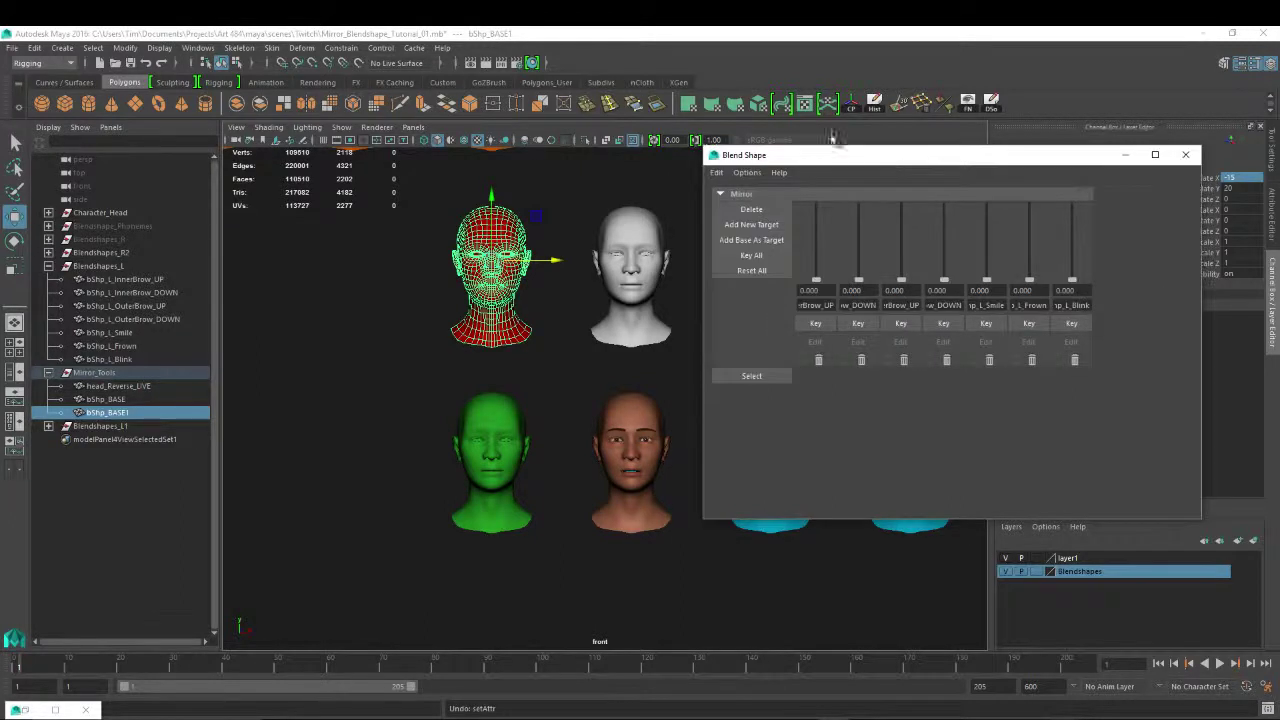
Wrap bShp_BASE1 to the head_Reverse_LIVE mesh with a Wrap deformer.
click(302, 48)
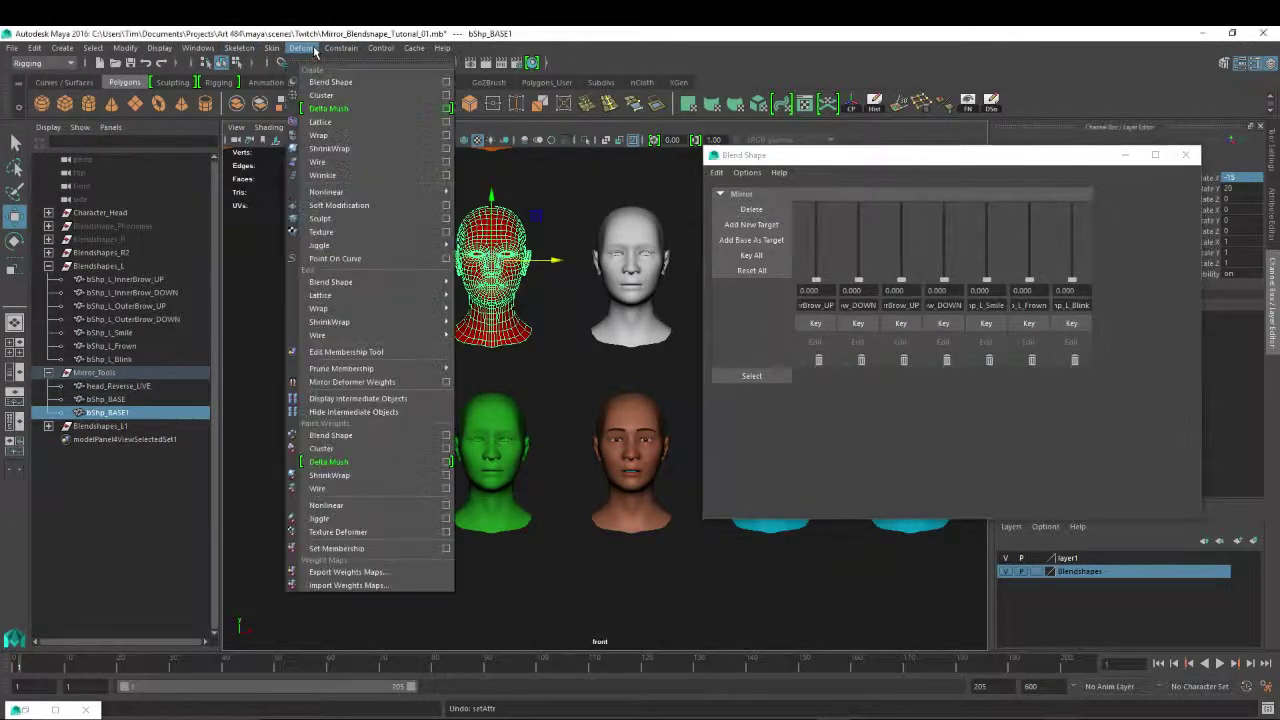
click(318, 135)
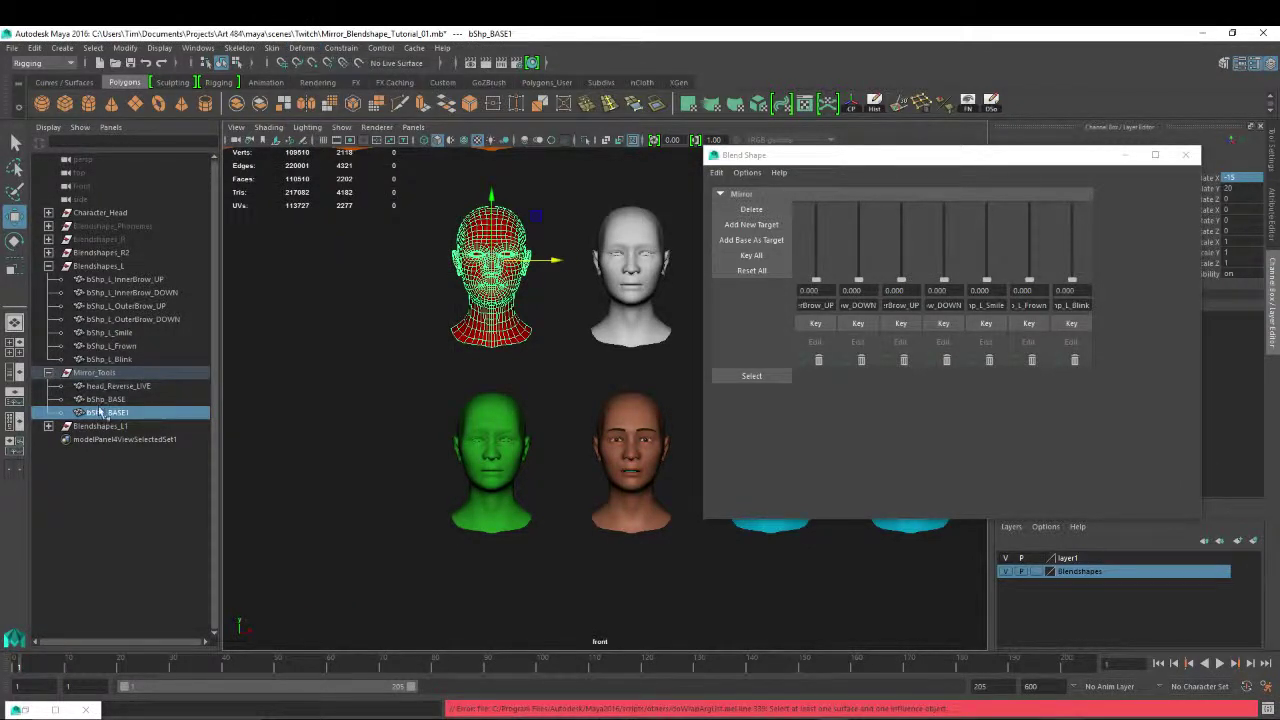
ctrl+click(132, 386)
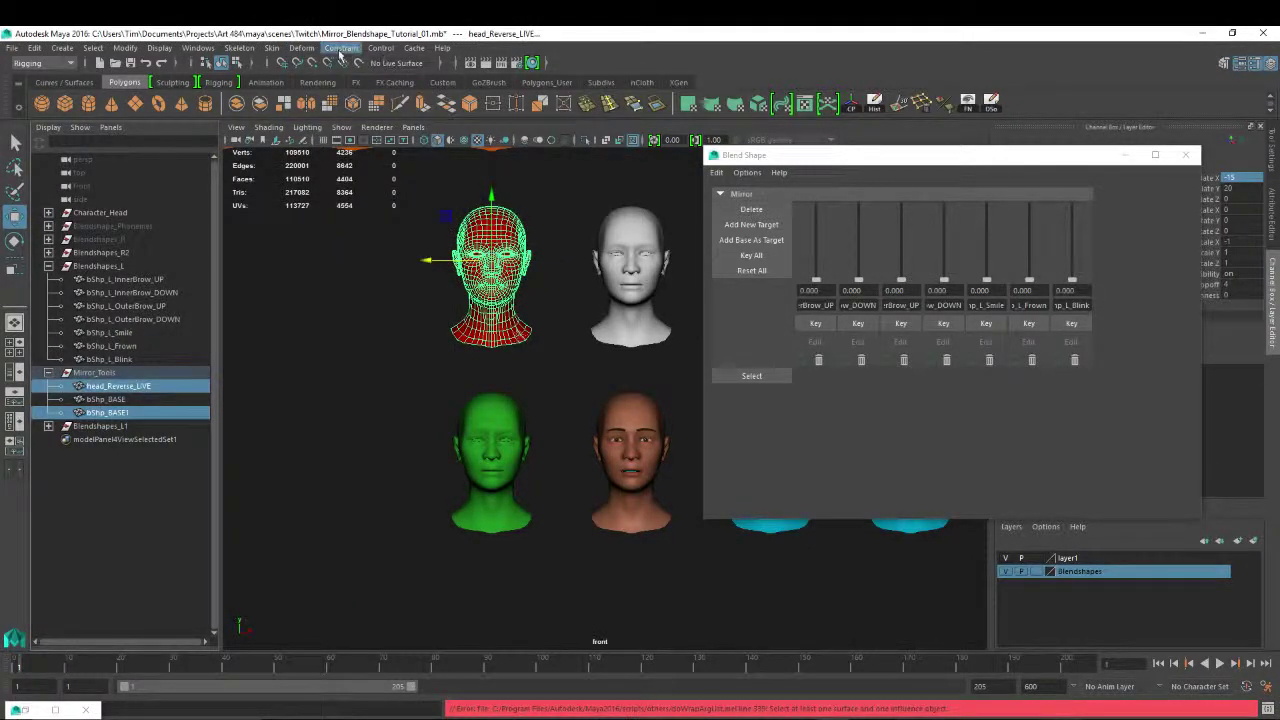
click(302, 48)
click(318, 136)
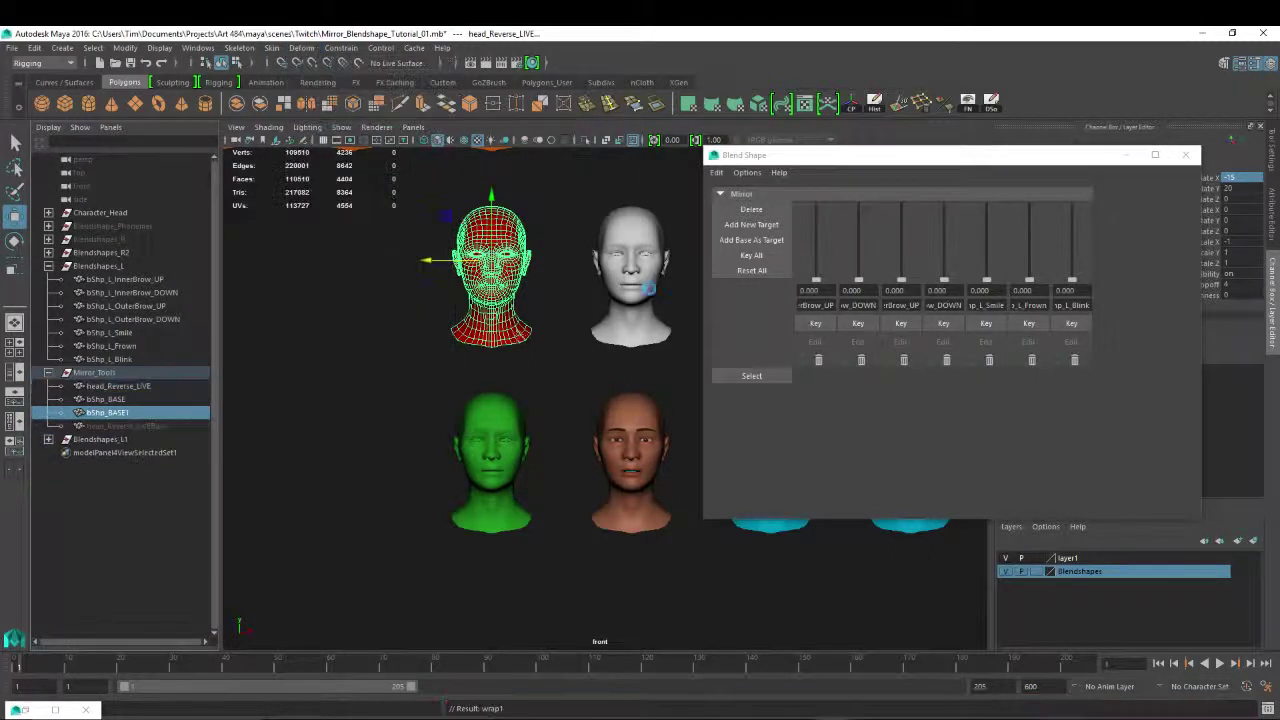
Set the Mirror deformer's InnerBrow_DOWN weight to 1 and bake the shape into bShp_BASE1 by deleting its history.
drag(858, 280, 853, 188)
click(110, 399)
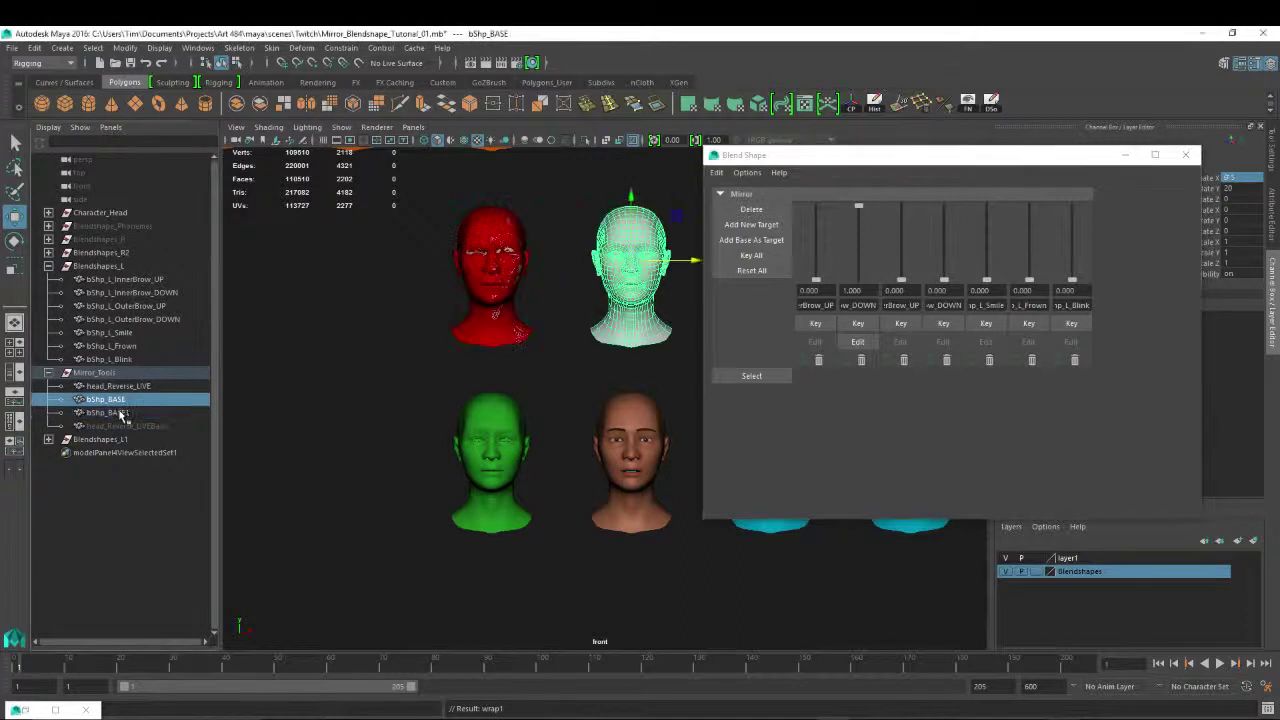
click(118, 413)
click(34, 48)
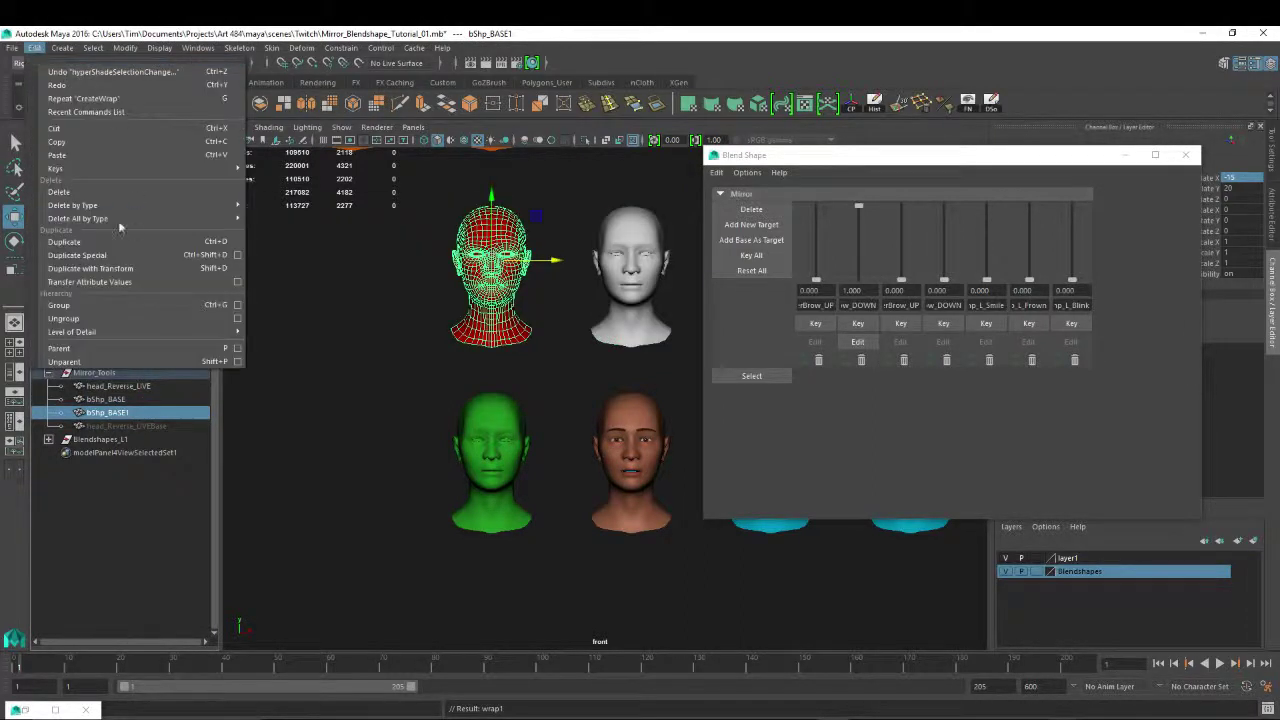
mouse_move(238, 209)
click(275, 219)
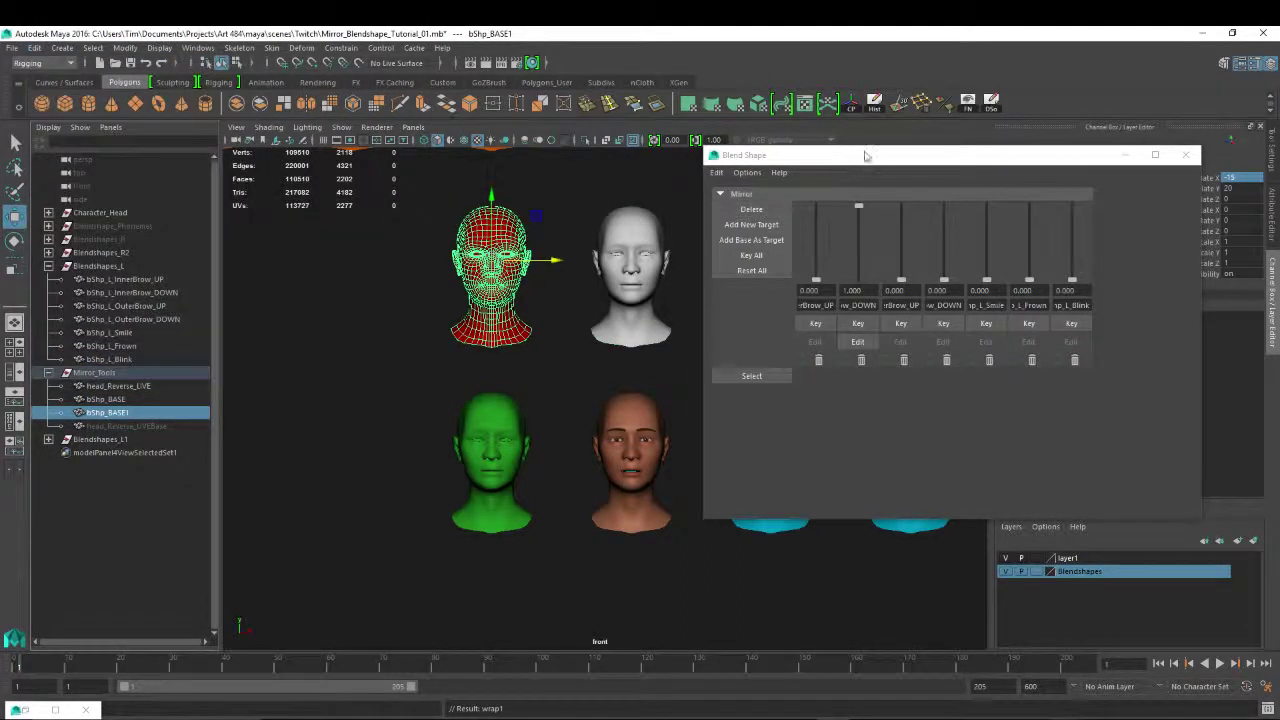
Close the Blend Shape editor and rename bShp_BASE1 as bShp_R_InnerBrow_DOWN.
click(1186, 155)
double_click(1037, 170)
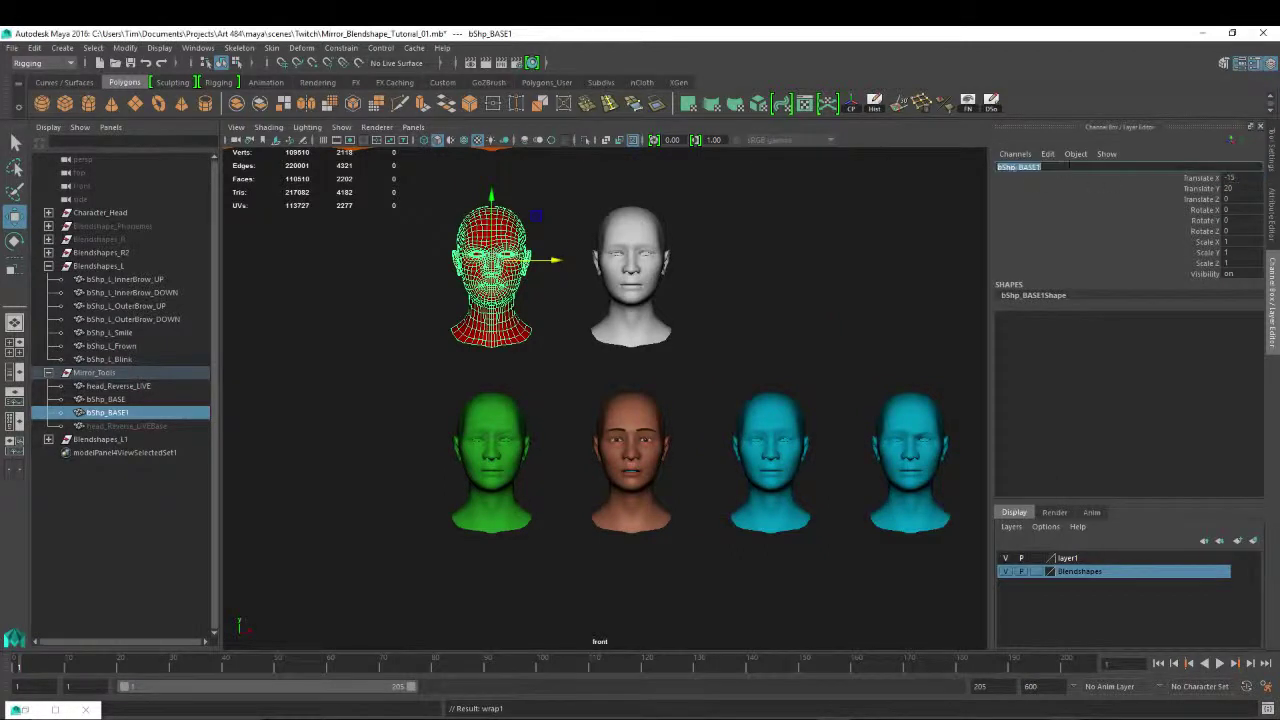
text(bShp_L_InnerBrow_DOWN)
text(R)
key(Return)
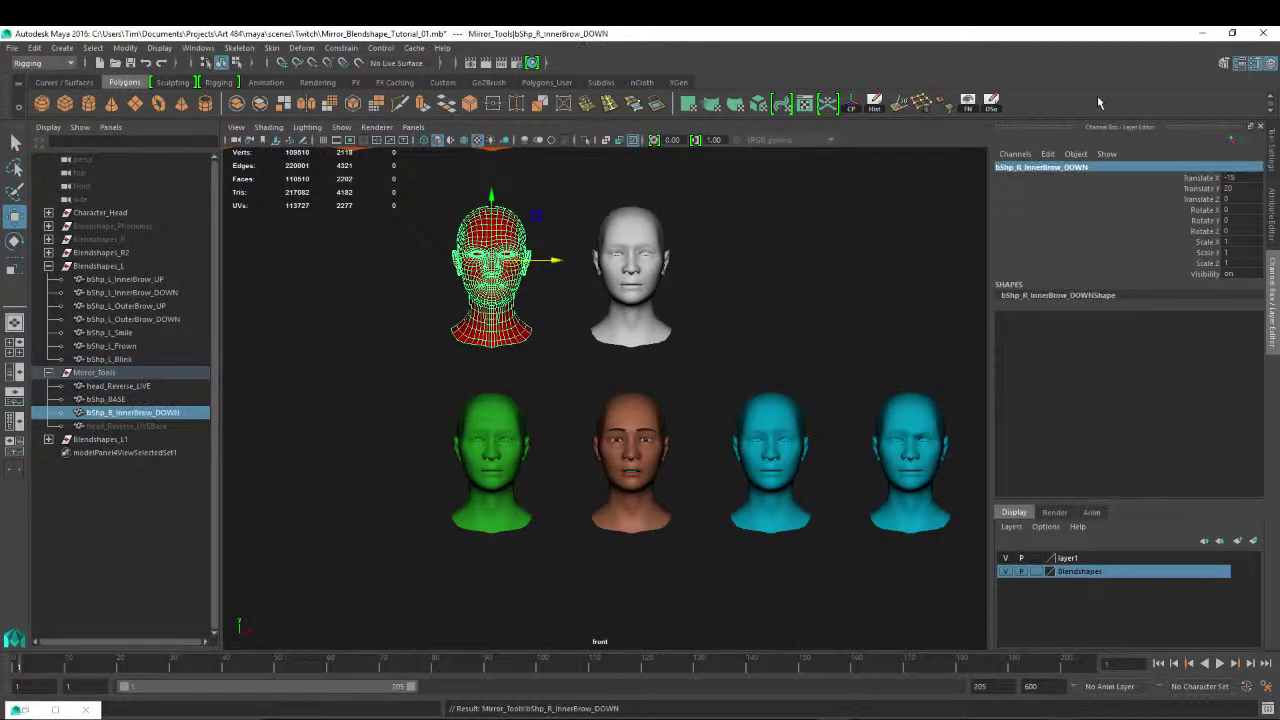
Position the bShp_R_InnerBrow_DOWN head in the lower row with Translate Y 0 and Translate X -30.
click(1230, 188)
text(0)
key(Return)
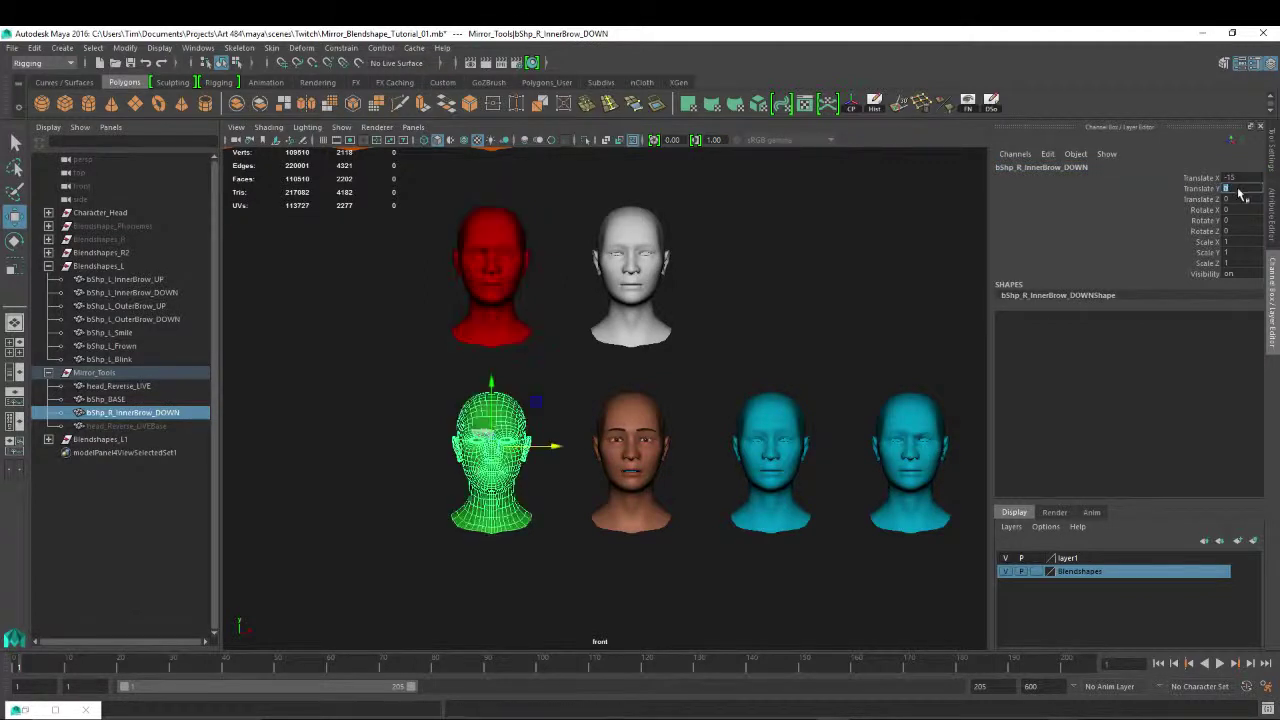
click(1240, 178)
text(-30)
key(Return)
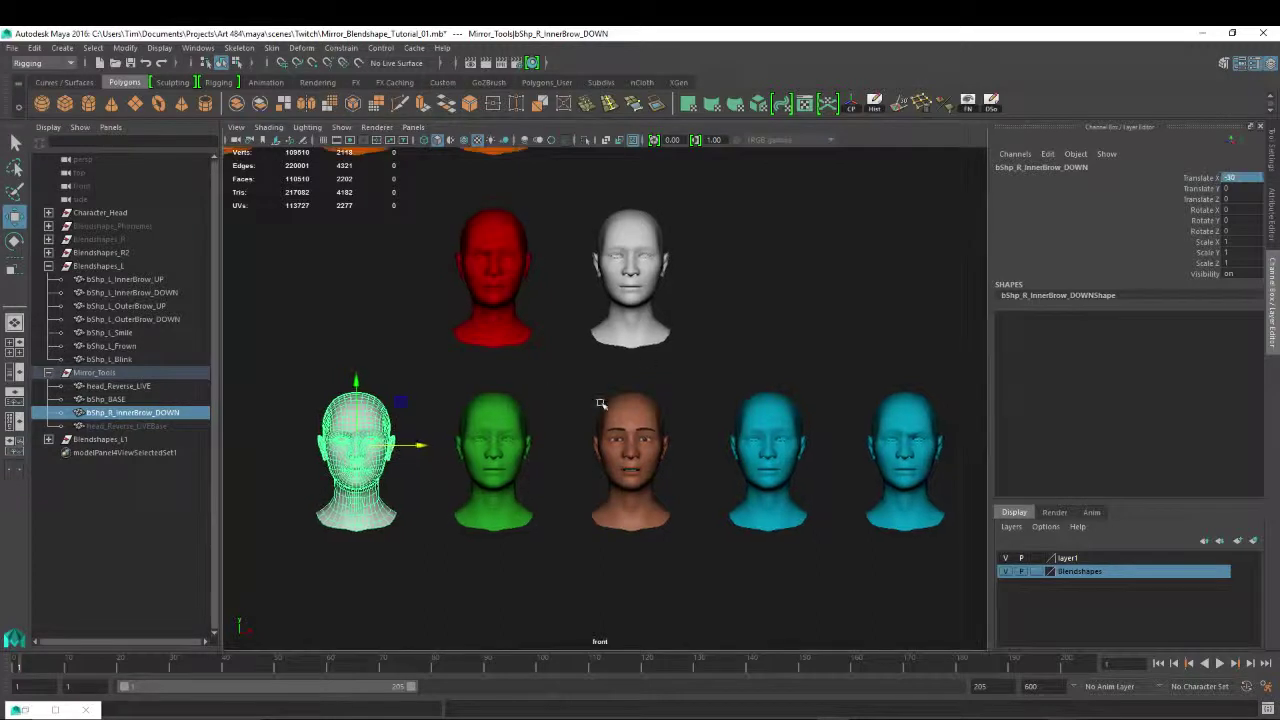
Compare the mirrored InnerBrow_DOWN head with its blue left-side counterpart and examine the layout of the head row.
click(537, 371)
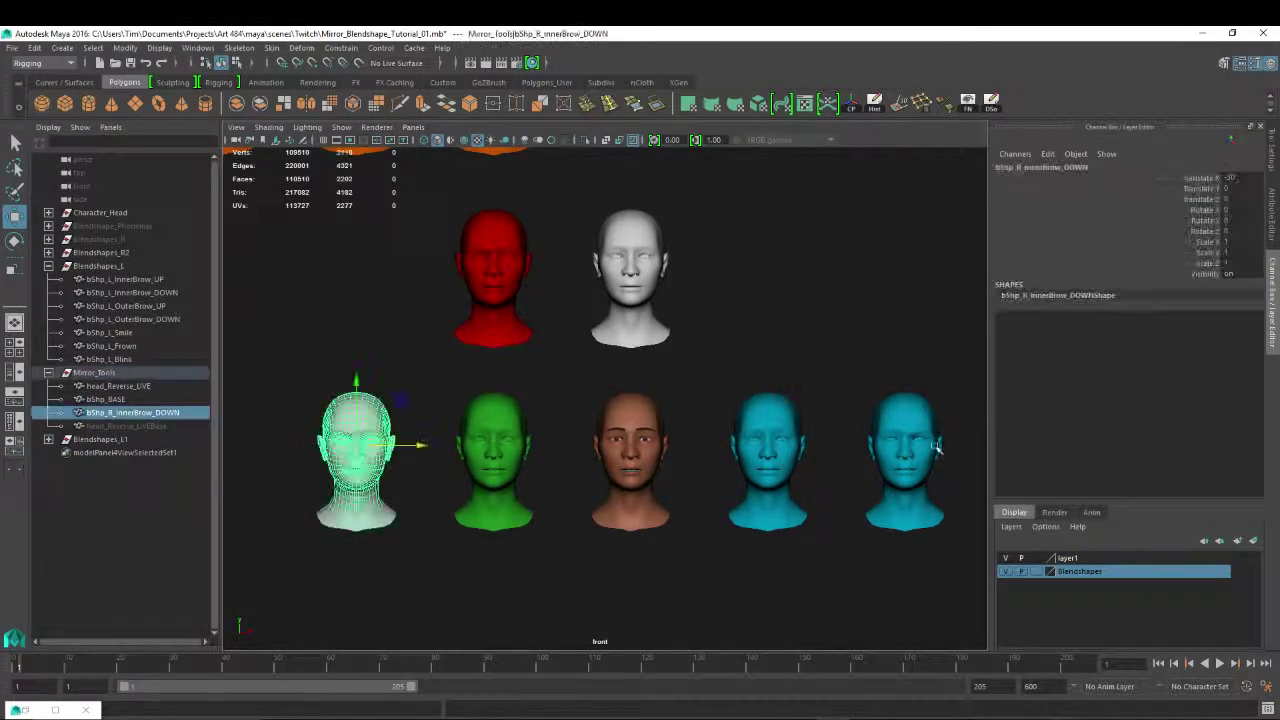
click(892, 410)
click(312, 435)
click(380, 406)
click(910, 409)
click(376, 422)
scroll(650, 503, down, 2)
alt+middle_drag(641, 490, 451, 455)
alt+middle_drag(466, 505, 665, 506)
alt+middle_drag(696, 456, 624, 451)
scroll(624, 451, down, 4)
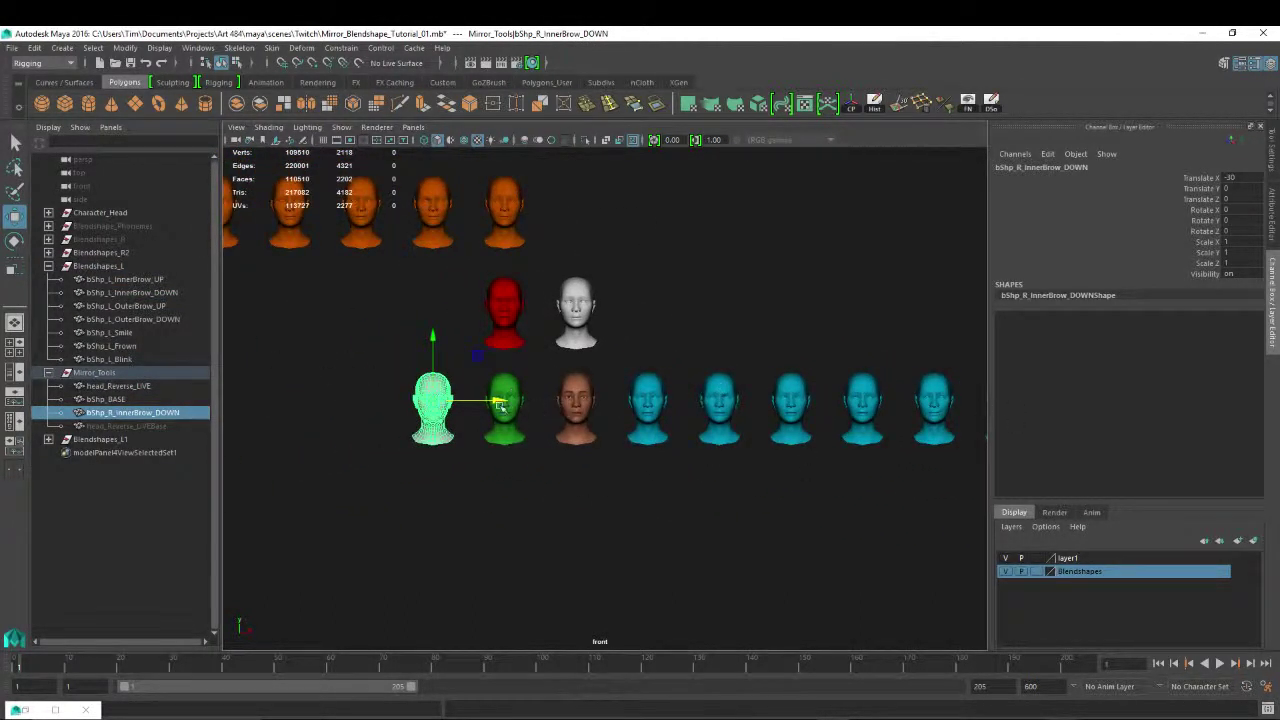
scroll(425, 396, up, 3)
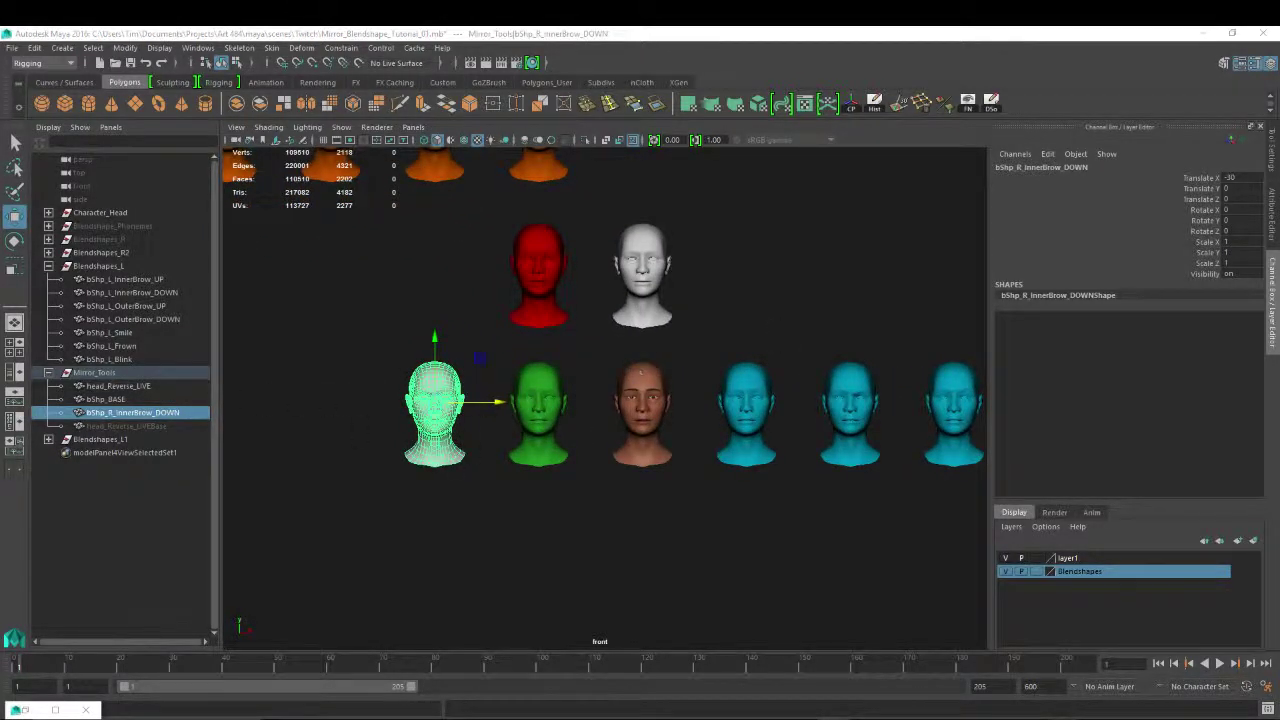
Assign the green lambert2 material to the bShp_R_InnerBrow_DOWN head.
drag(1279, 179, 1250, 179)
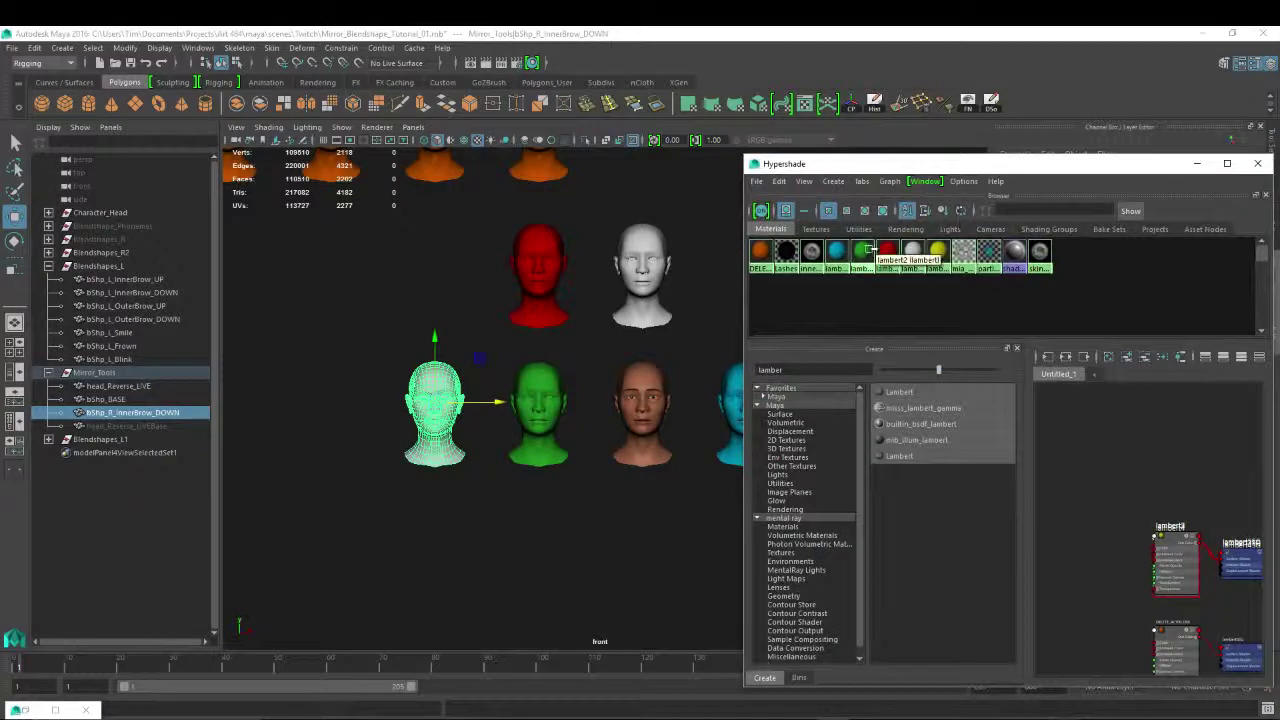
middle_drag(861, 251, 477, 403)
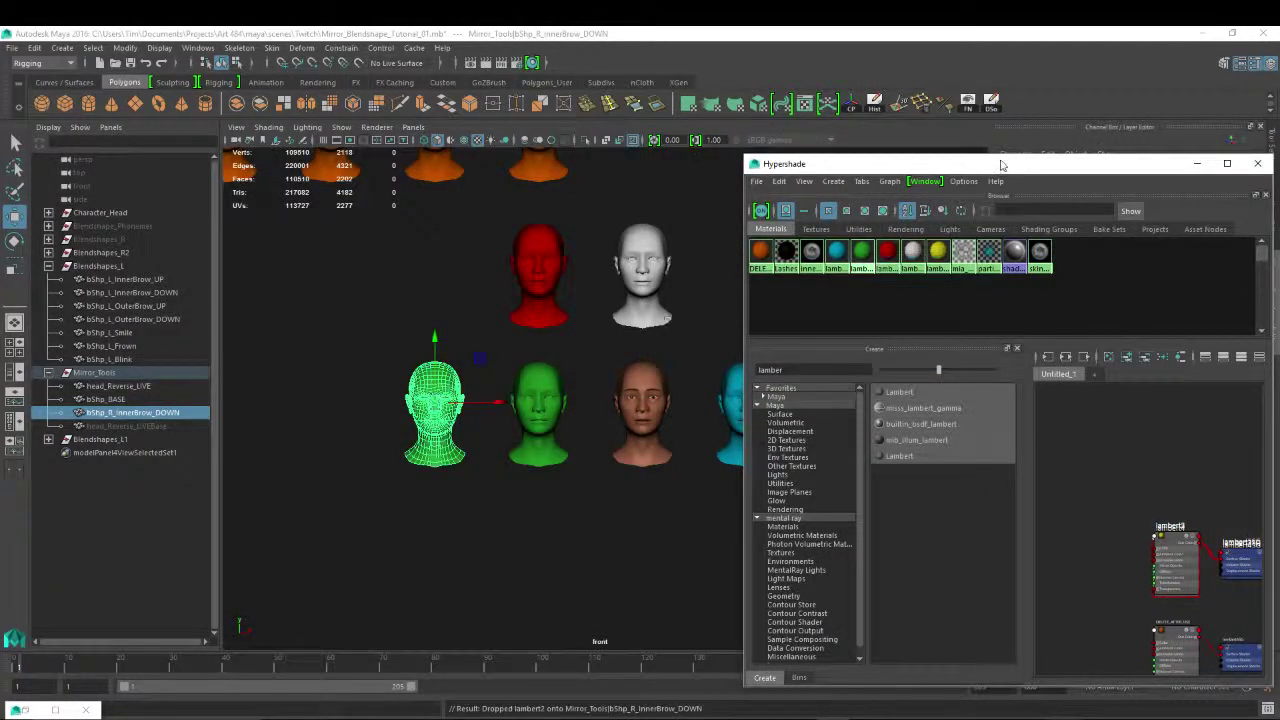
drag(1003, 166, 1279, 168)
Delete the leftover head_Reverse_LIVEBase mesh and move bShp_R_InnerBrow_DOWN into the Blendshapes_R2 group.
click(124, 427)
key(Delete)
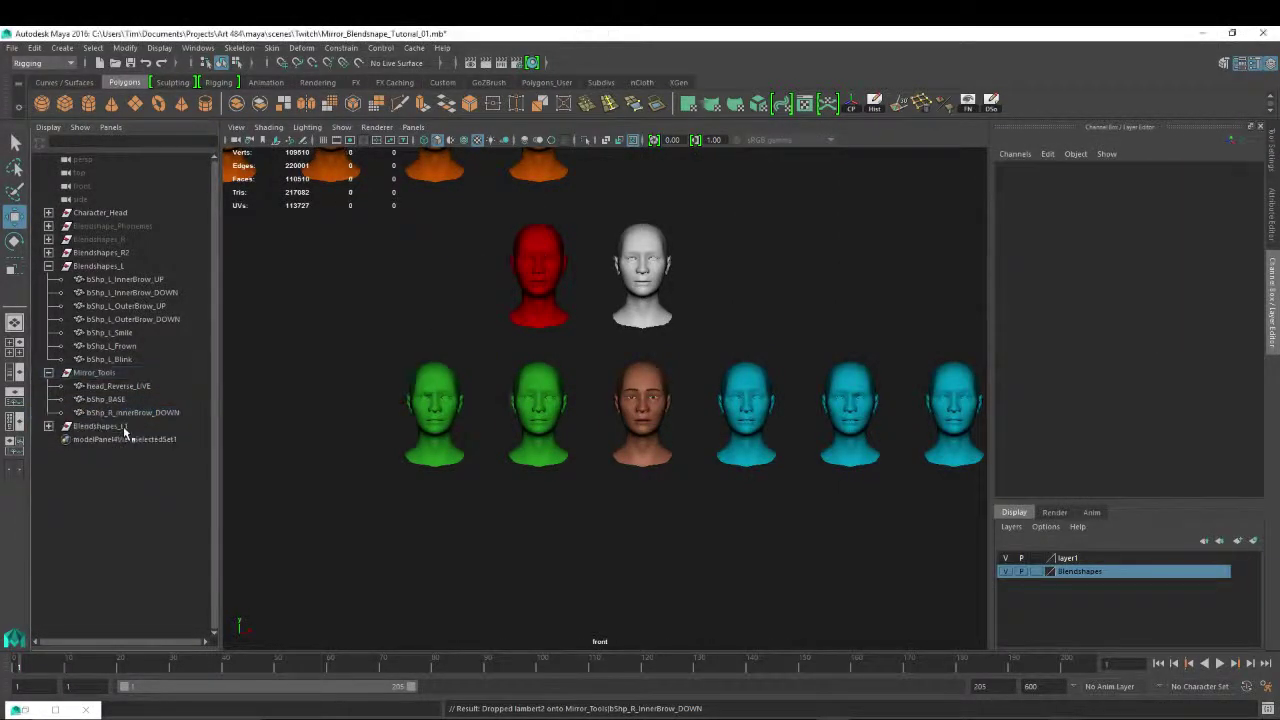
click(130, 414)
middle_drag(132, 418, 128, 253)
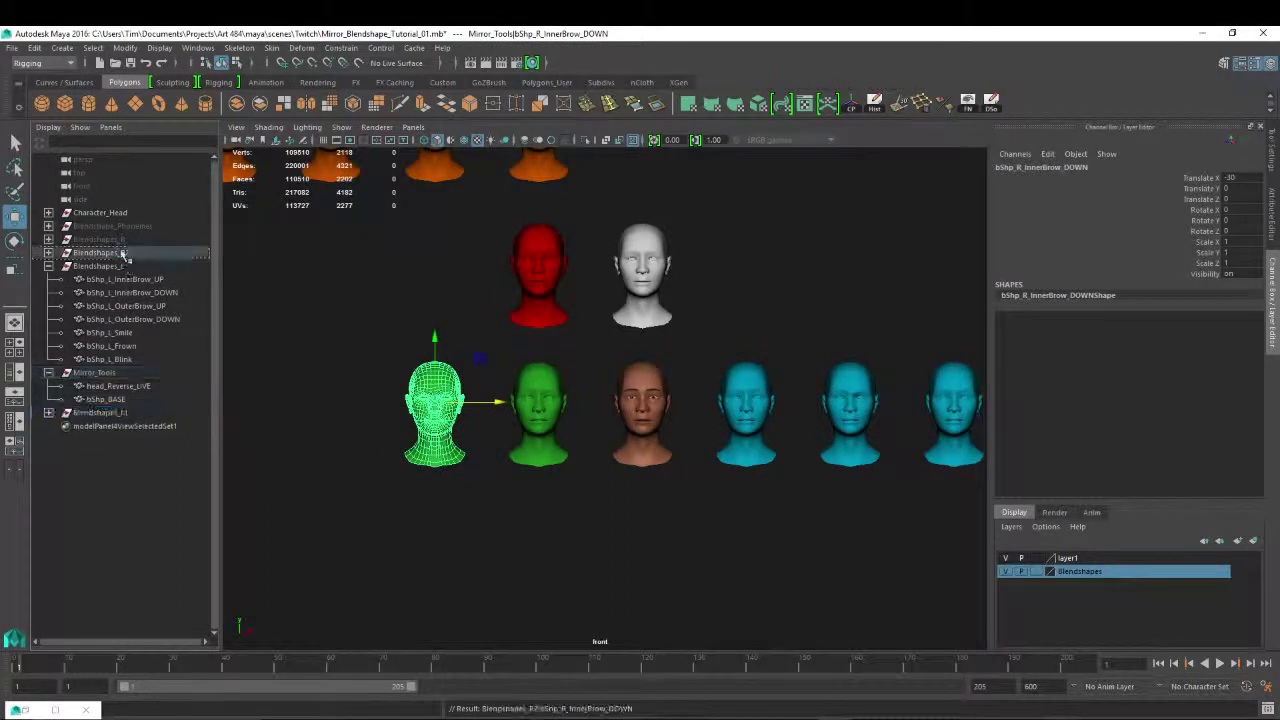
click(102, 256)
click(48, 254)
click(48, 254)
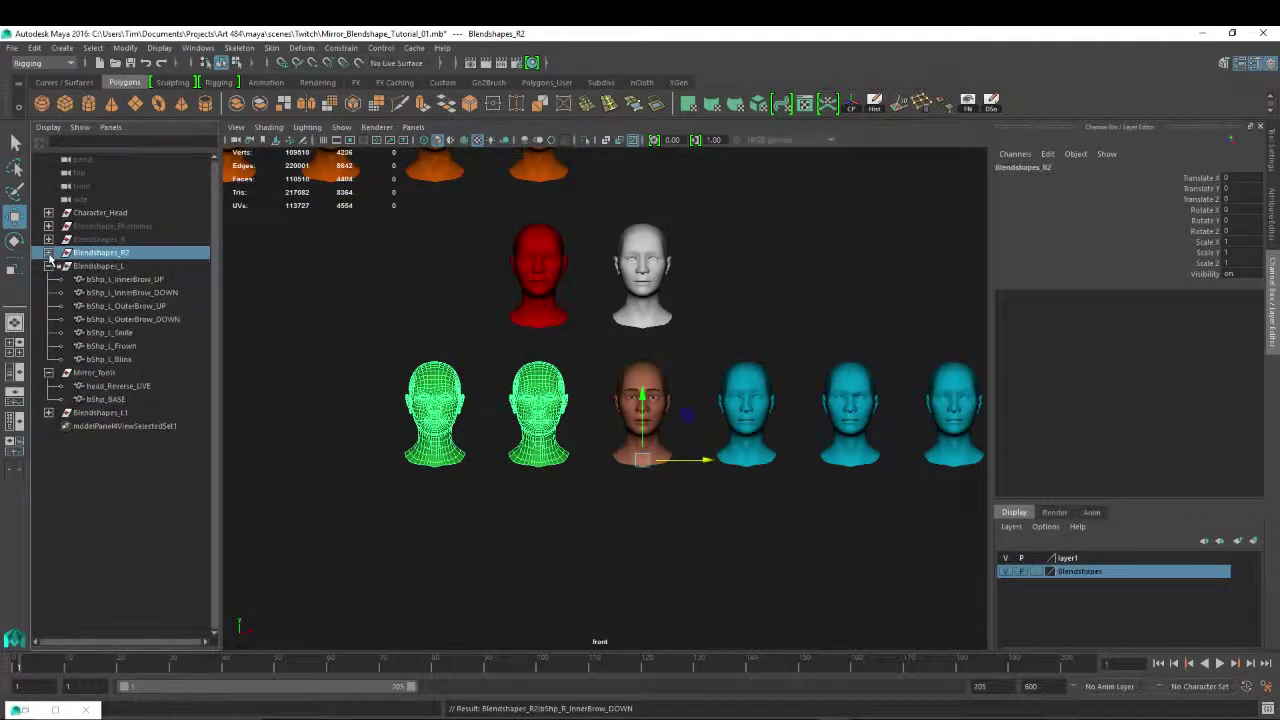
Duplicate the white bShp_BASE head again and set the new copy's Translate X to -15.
click(648, 250)
key(ctrl+d)
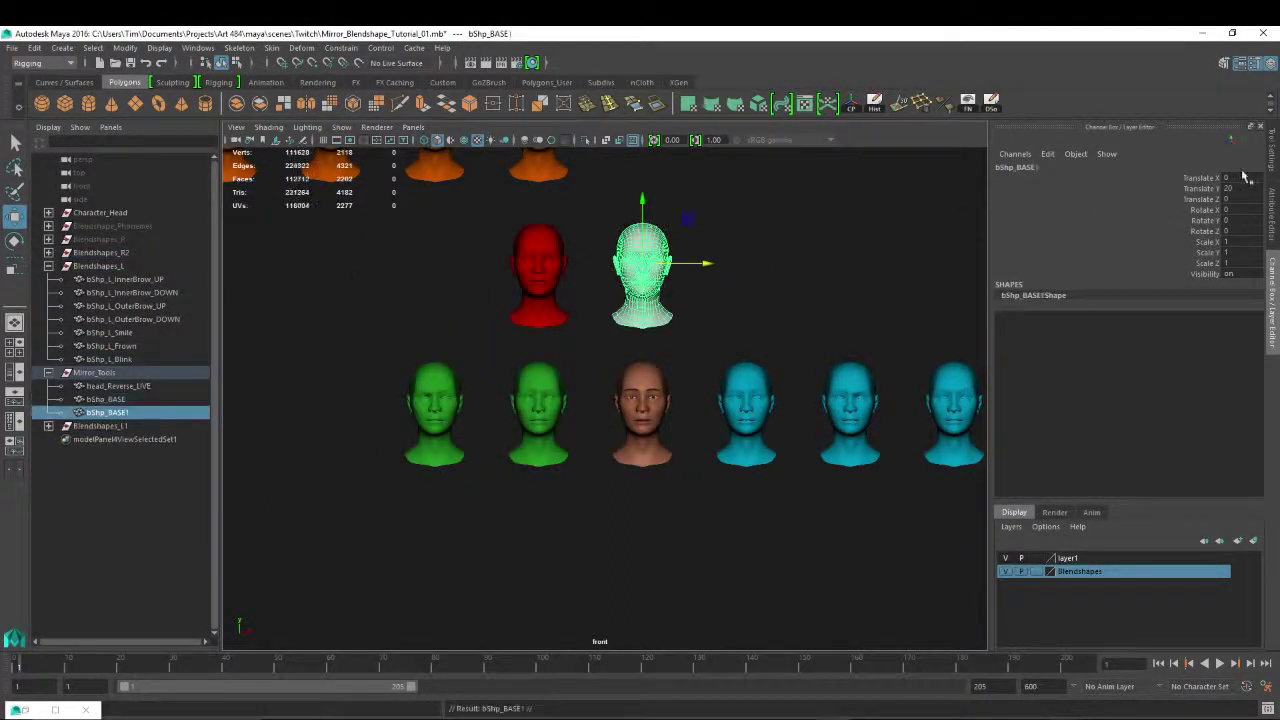
text(-15)
key(Return)
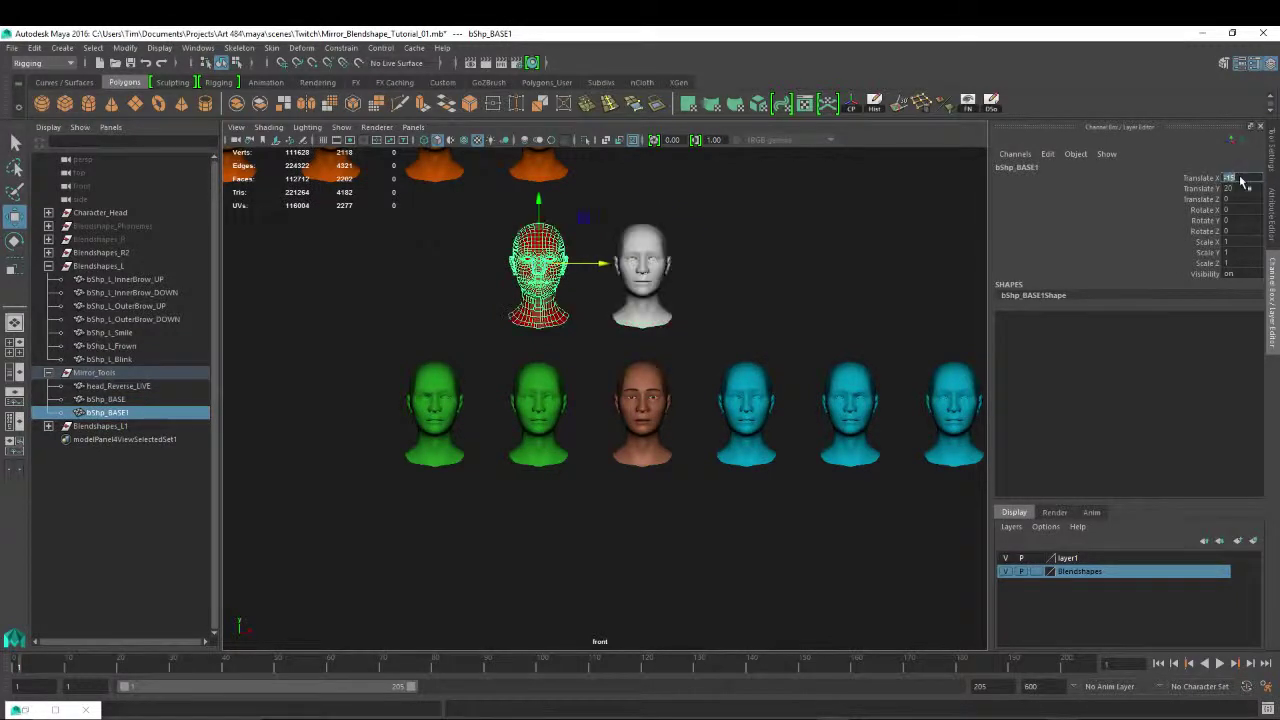
drag(1279, 178, 740, 171)
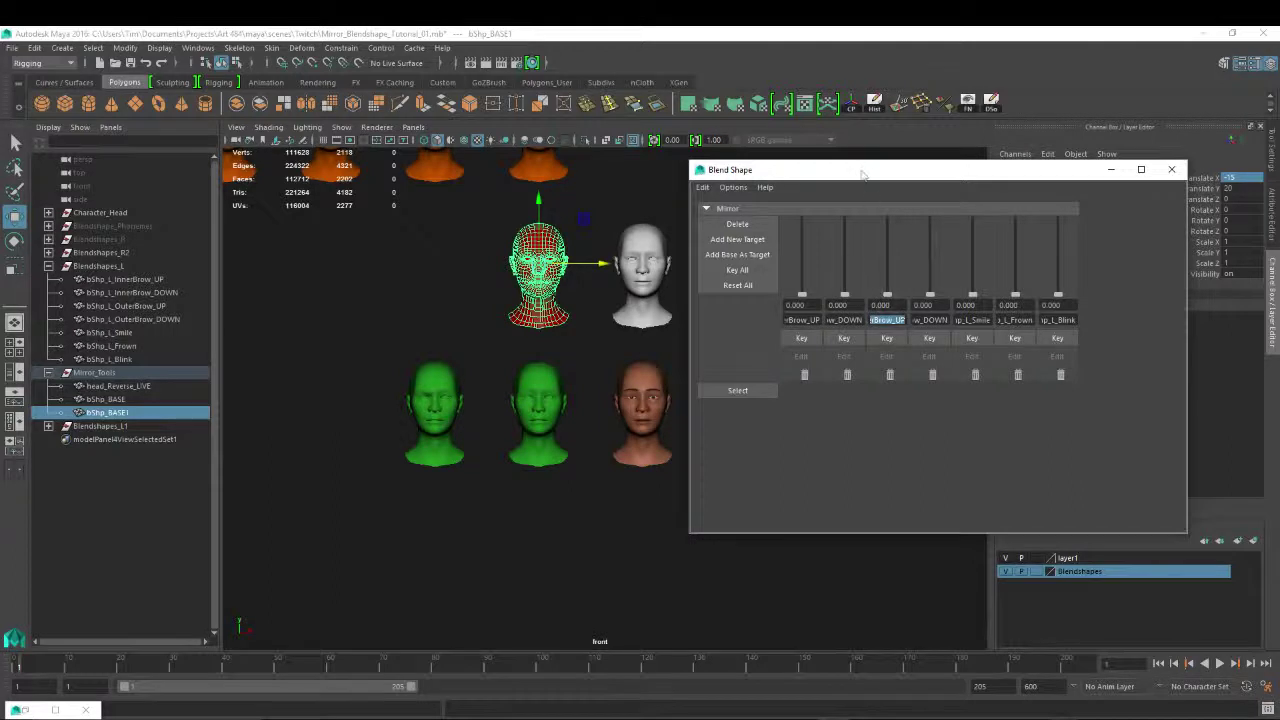
drag(863, 175, 1279, 200)
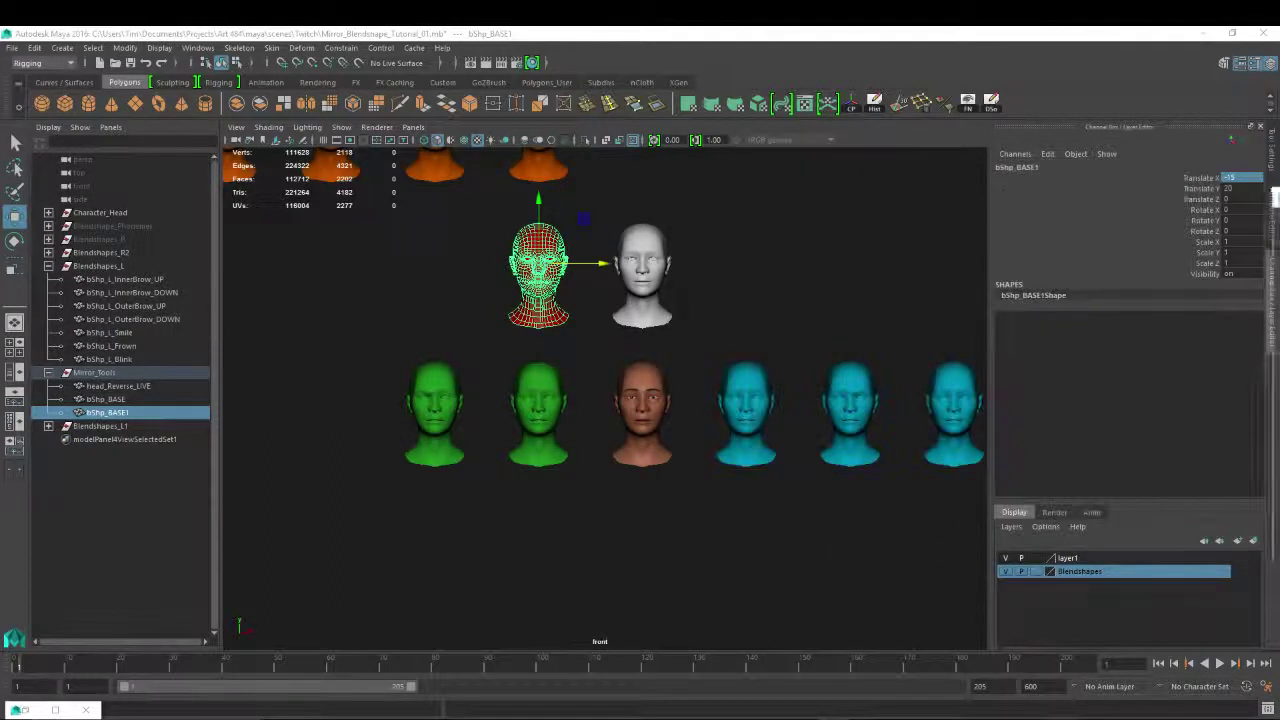
Wrap the bShp_BASE1 head to head_Reverse_LIVE, leaving bShp_BASE1 selected.
ctrl+click(120, 386)
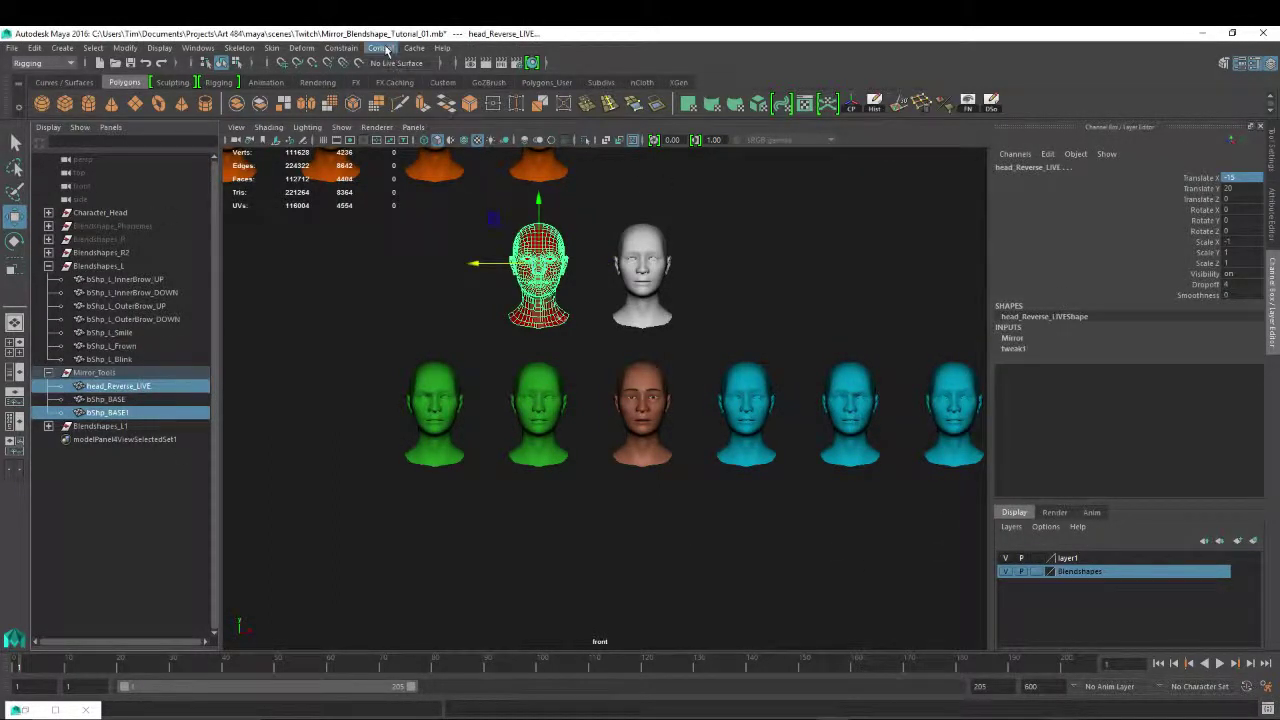
click(301, 47)
click(320, 135)
click(207, 406)
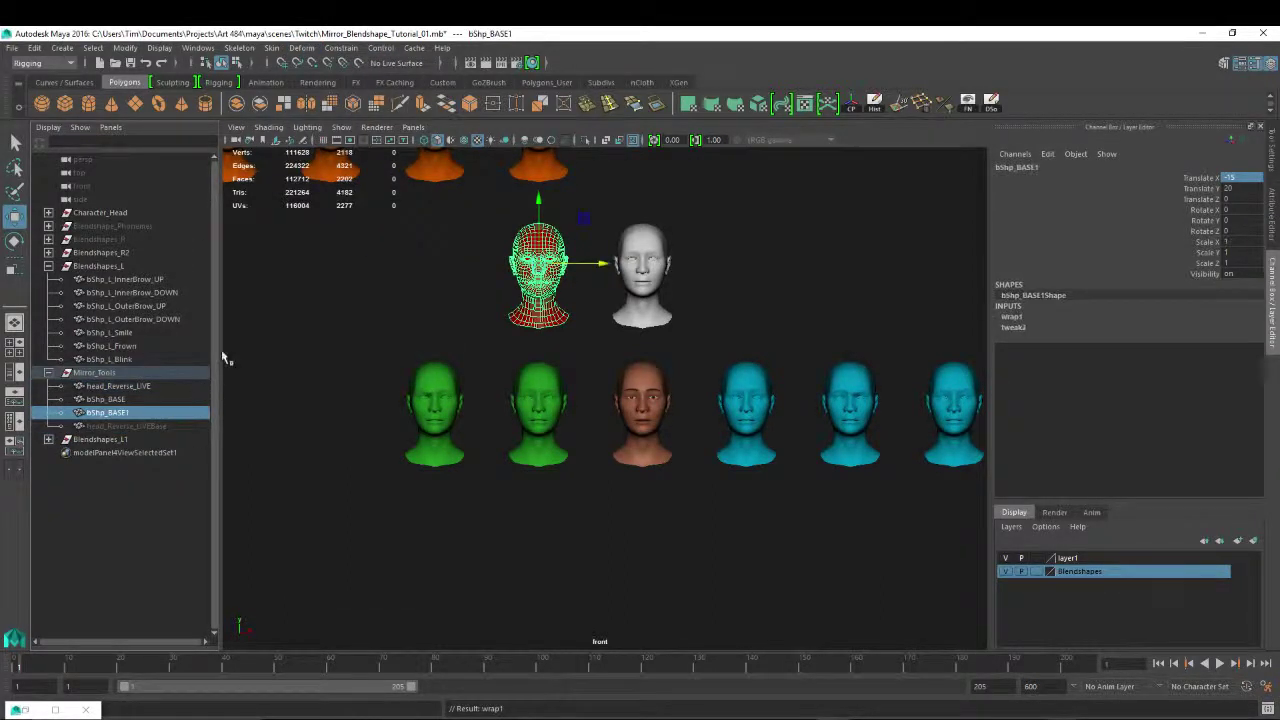
Raise the Mirror blend shape's OuterBrow_UP target weight to 1 and frame the wrapped head.
drag(1279, 212, 842, 205)
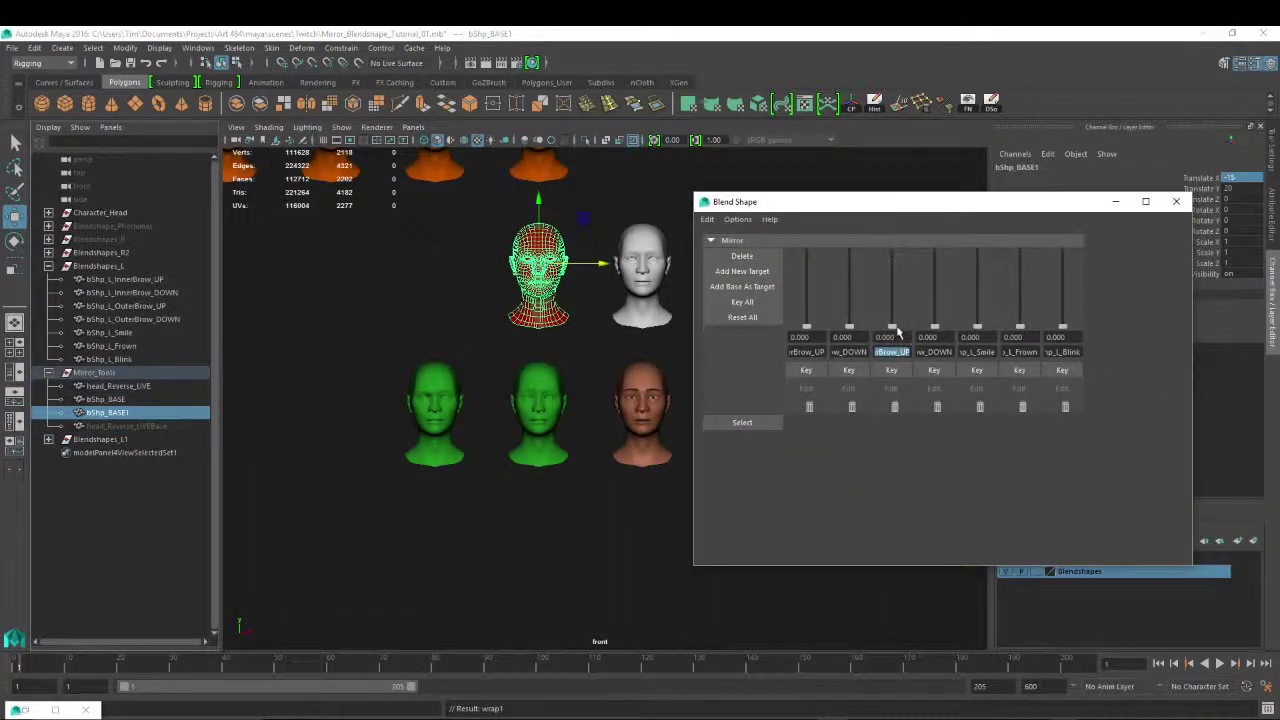
drag(893, 326, 886, 247)
key(f)
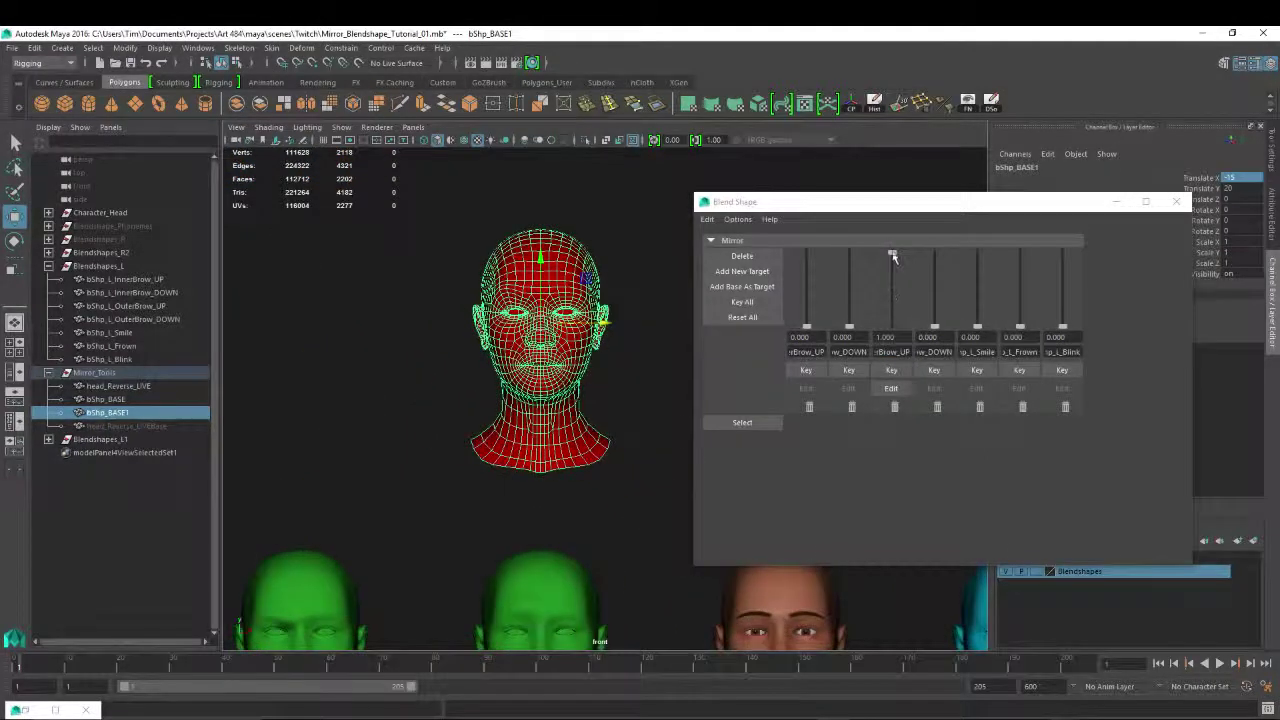
drag(892, 254, 875, 234)
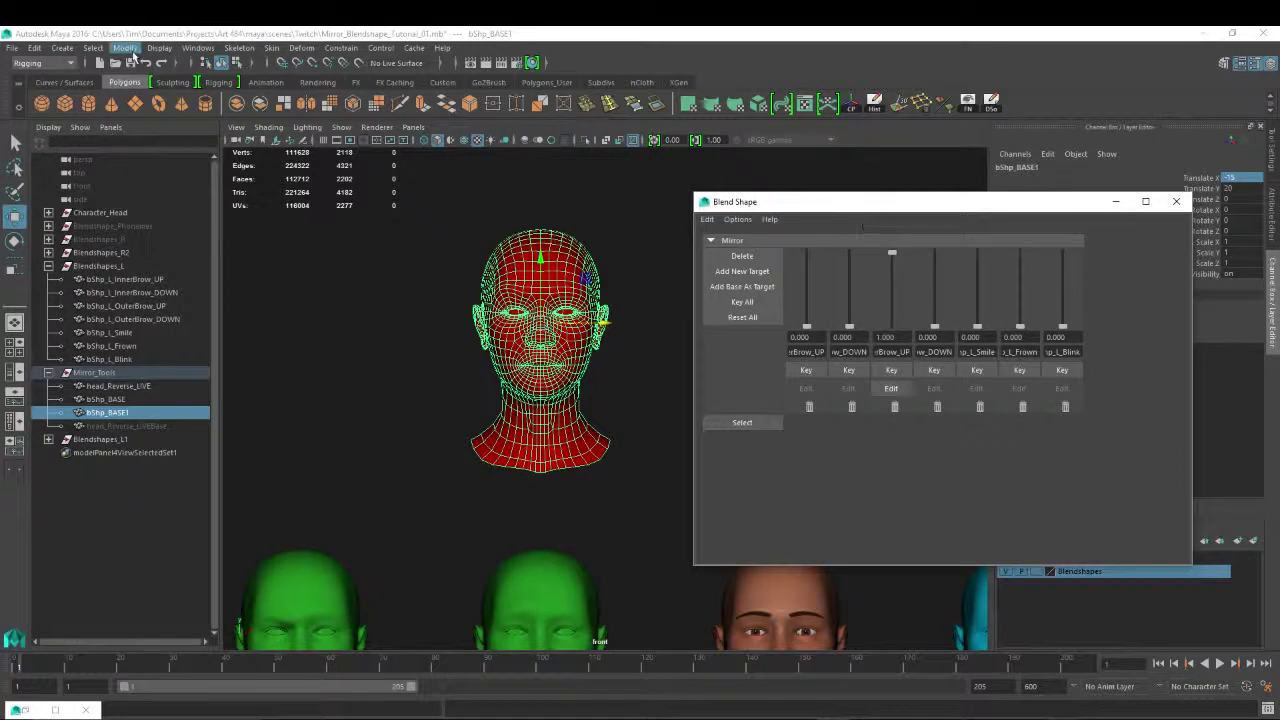
Delete the construction history of bShp_BASE1 to bake in the mirrored outer-brow-up shape.
click(116, 401)
click(118, 412)
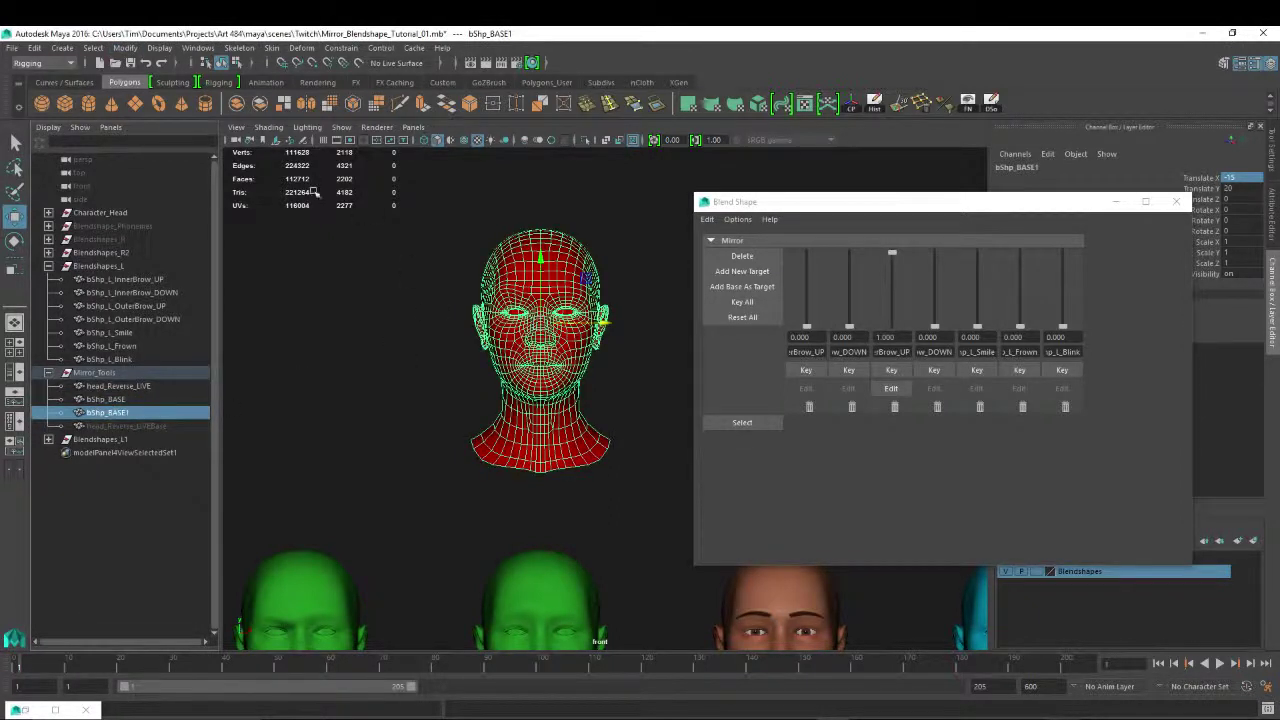
scroll(313, 191, down, 3)
click(34, 48)
mouse_move(116, 205)
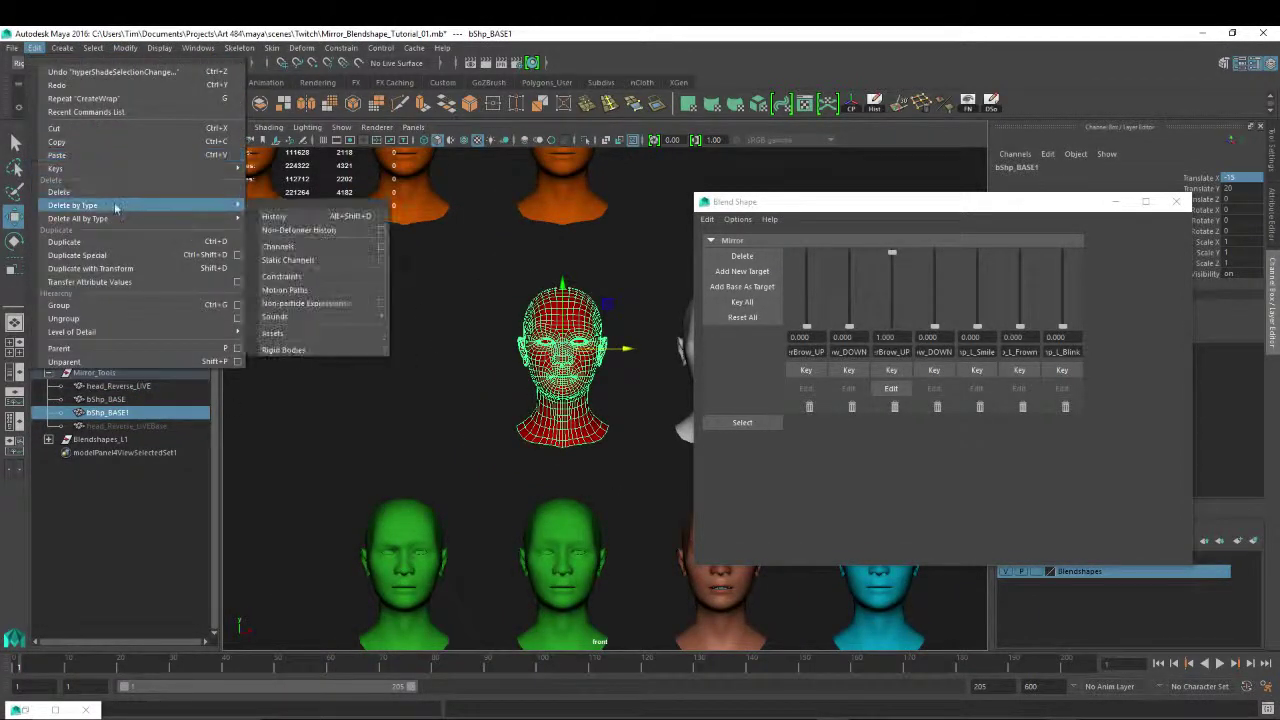
click(273, 216)
scroll(612, 406, down, 2)
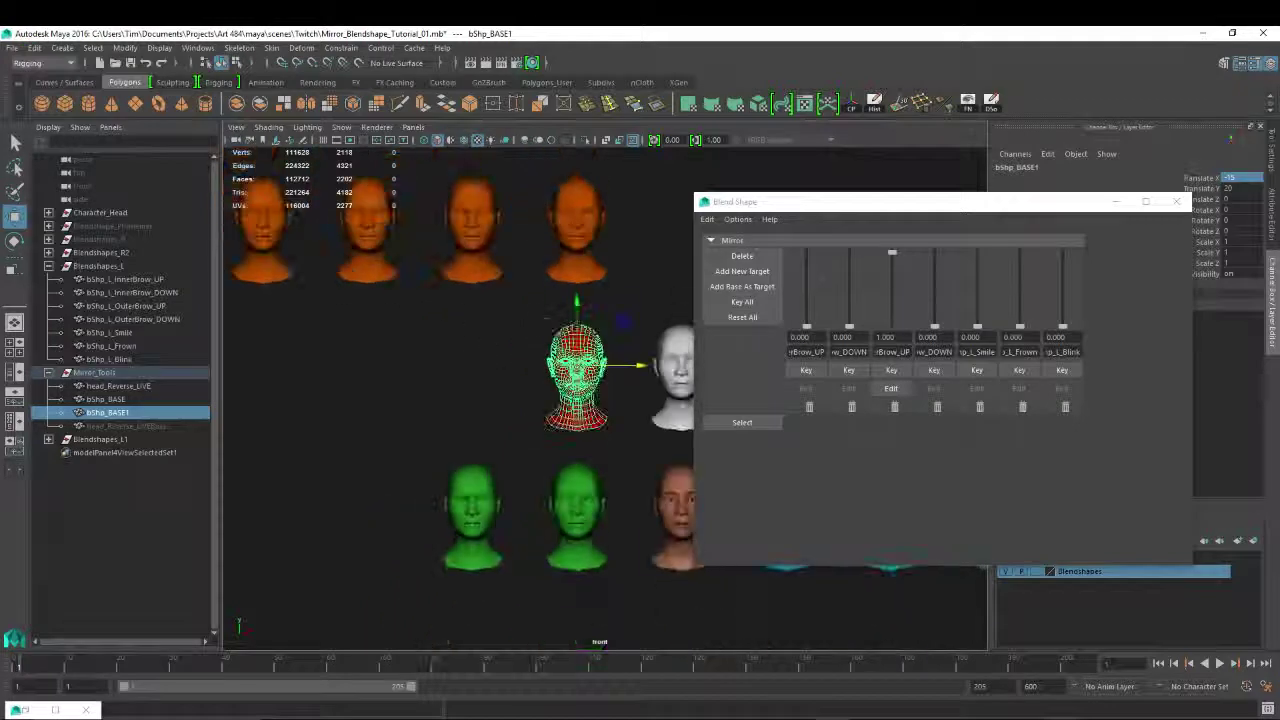
Set the baked bShp_BASE1 head's Translate Y to 0 and Translate X to -45.
click(1235, 189)
text(0)
key(Return)
click(1234, 179)
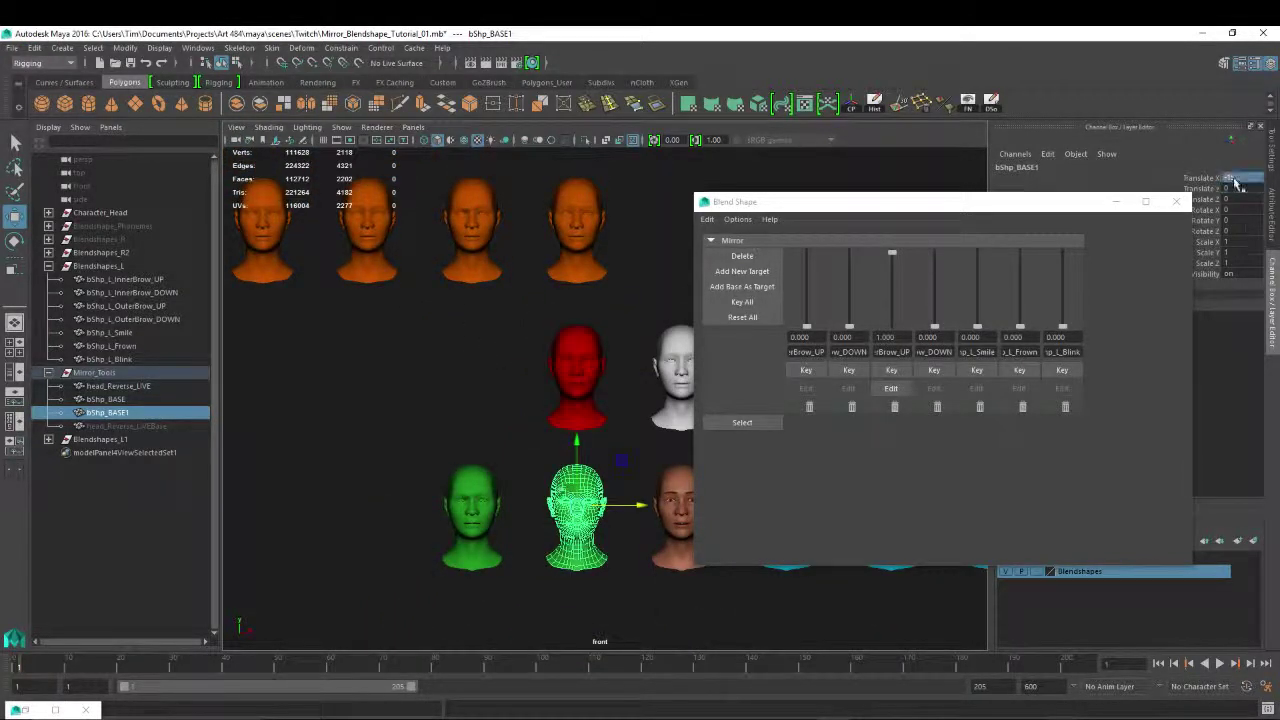
text(-45)
key(Return)
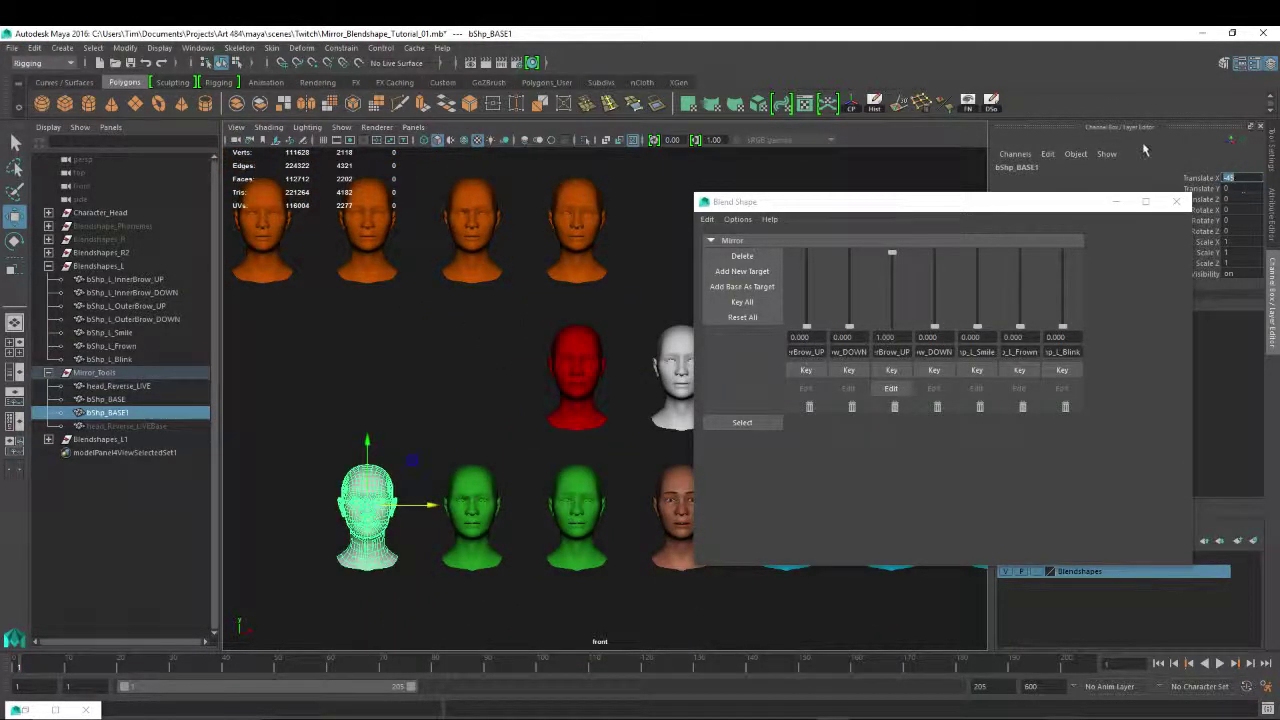
Move the Blend Shape window aside and rename the bShp_BASE1 head as bShp_R_OuterBrow_UP.
drag(920, 208, 1279, 215)
click(1018, 167)
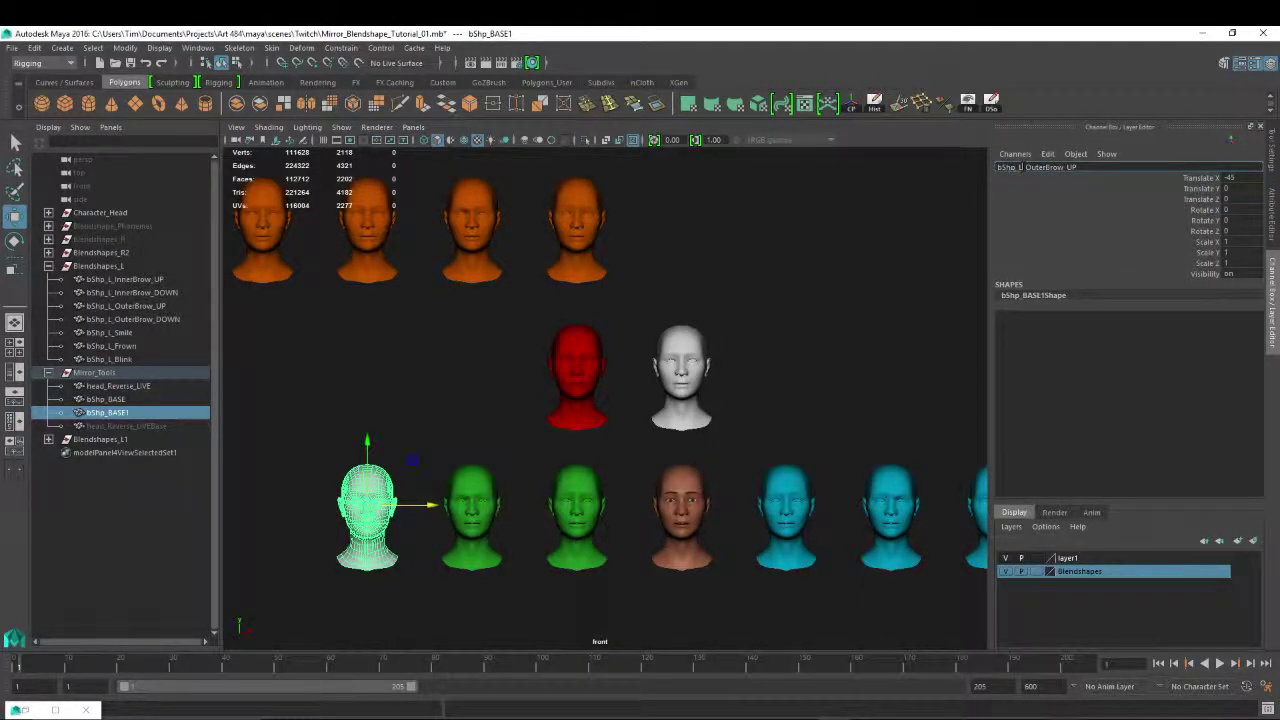
key(Return)
Check the blue bShp_L_OuterBrow_UP counterpart and assign the green lambert2 material to the bShp_R_OuterBrow_UP head.
alt+middle_drag(957, 335, 857, 303)
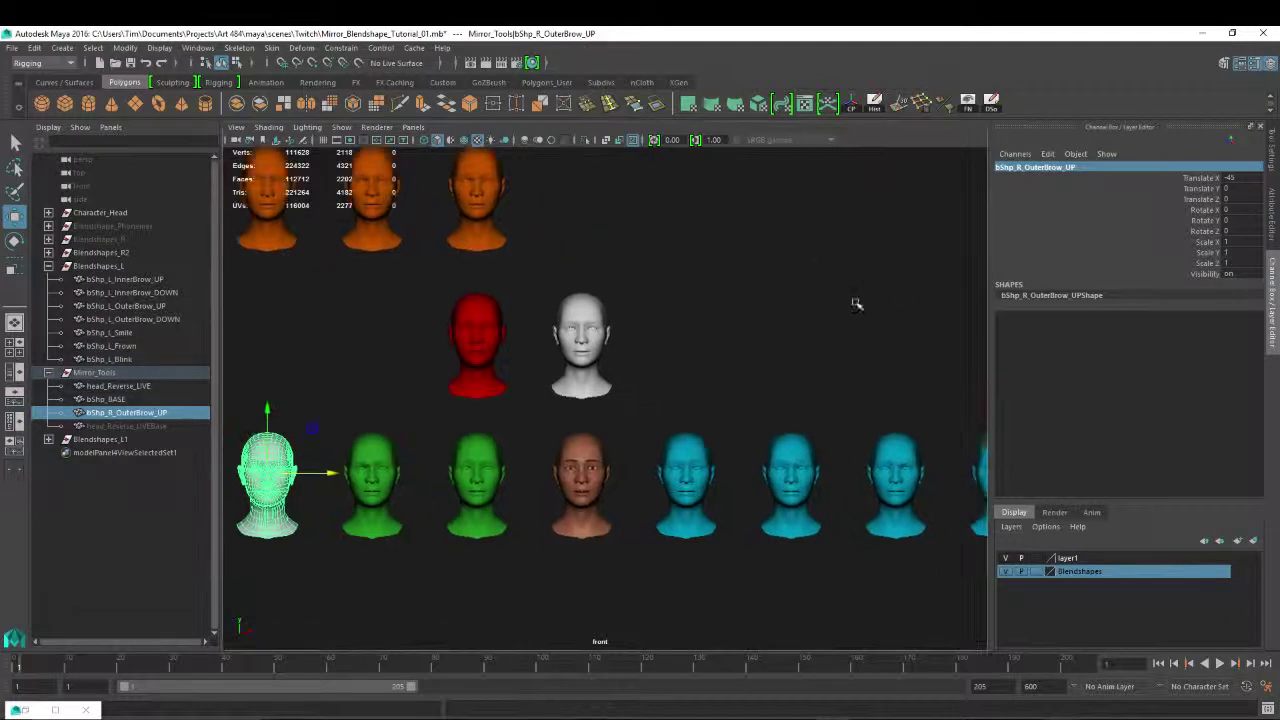
click(899, 460)
alt+middle_drag(716, 390, 796, 375)
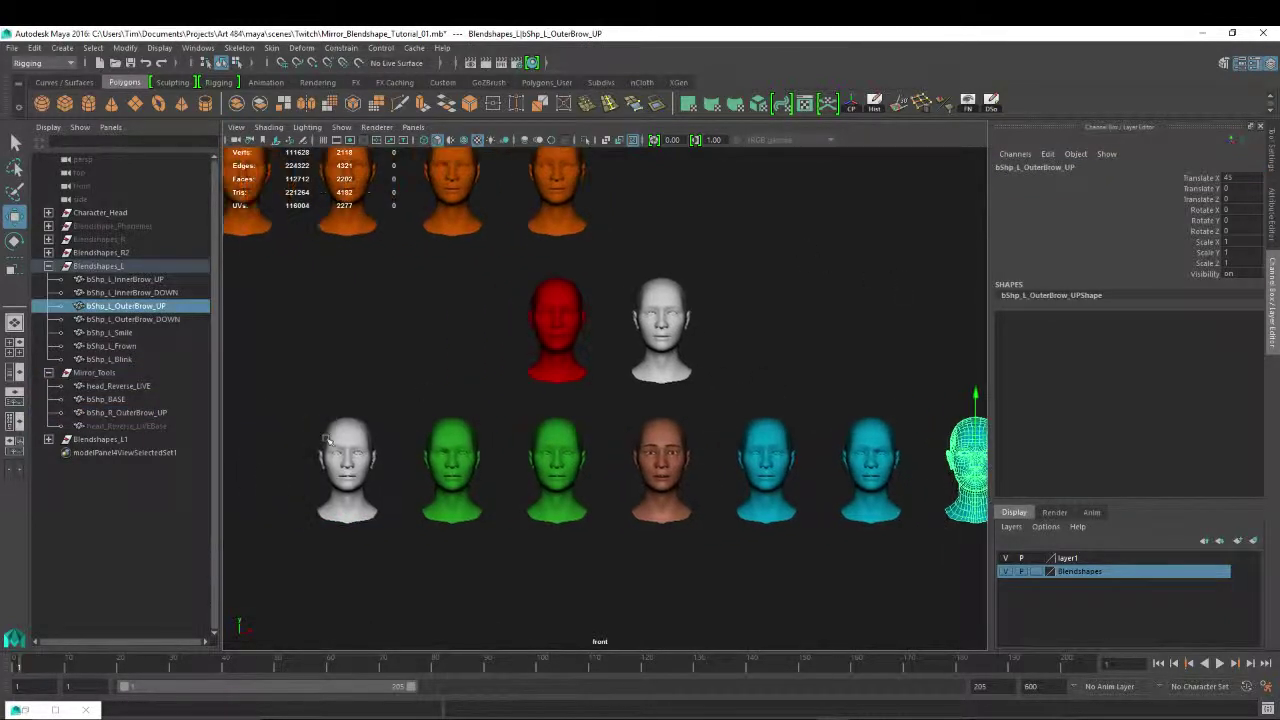
click(347, 465)
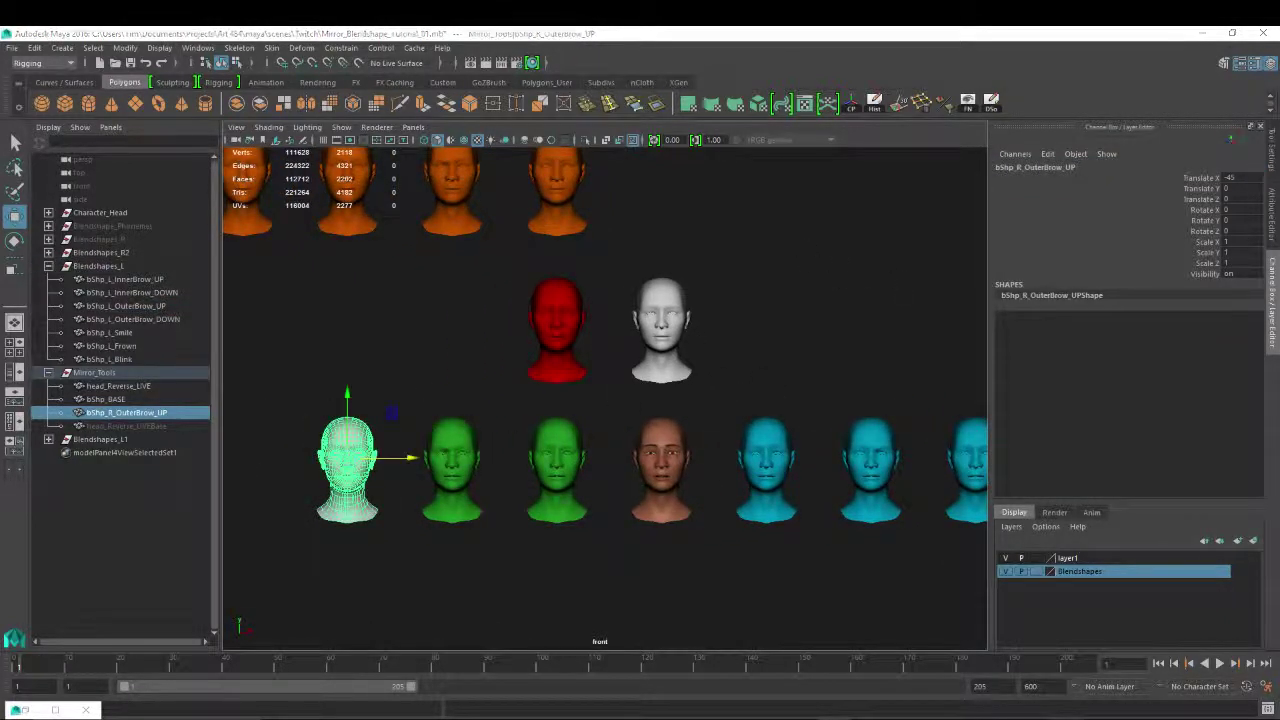
middle_drag(2, 430, 342, 435)
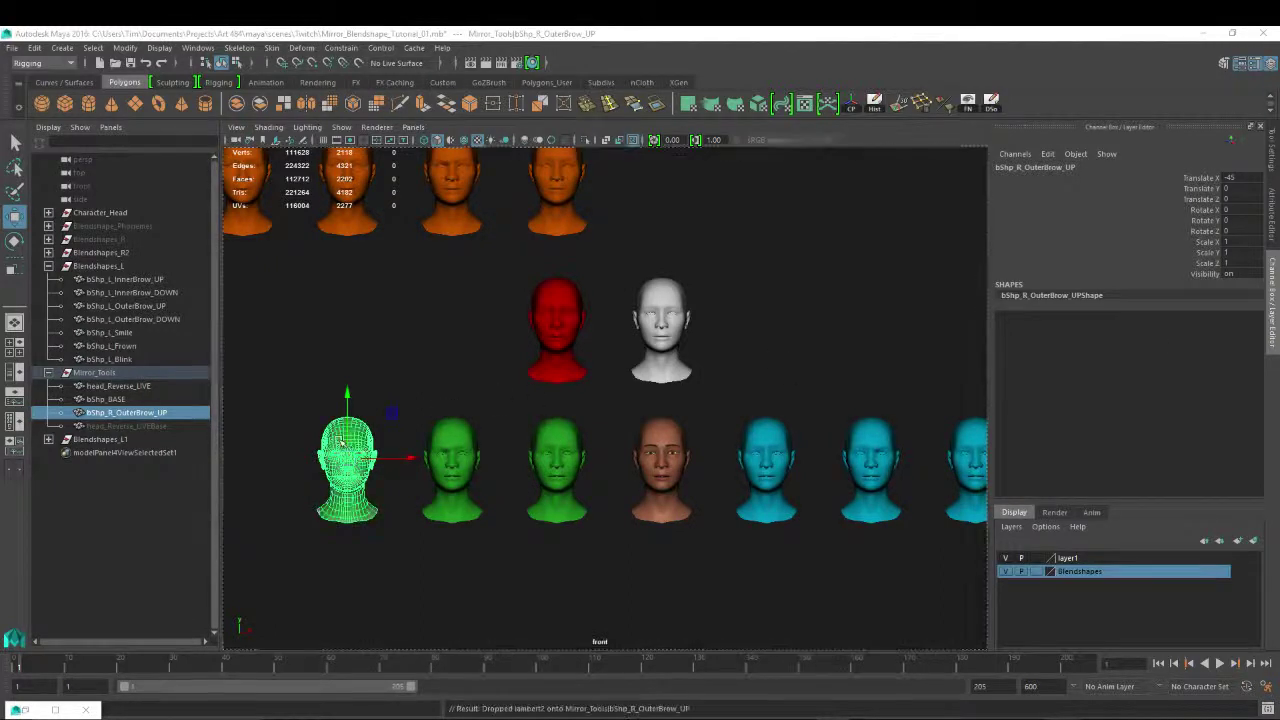
Delete the leftover head_Reverse_LIVEBase mesh and move bShp_R_OuterBrow_UP into the Blendshapes_R2 group.
click(112, 427)
key(Delete)
click(130, 414)
middle_drag(129, 413, 127, 259)
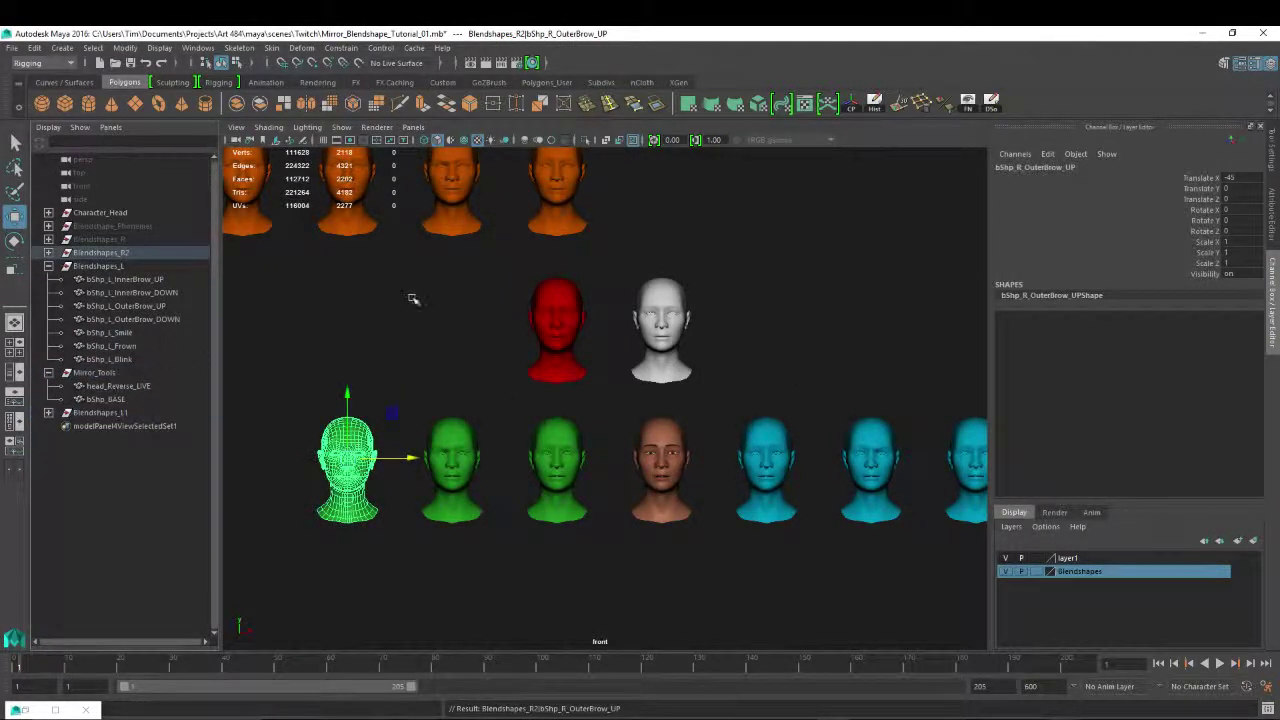
Duplicate the white bShp_BASE head for the next shape and set the copy's Translate X to -15.
click(680, 294)
key(ctrl+d)
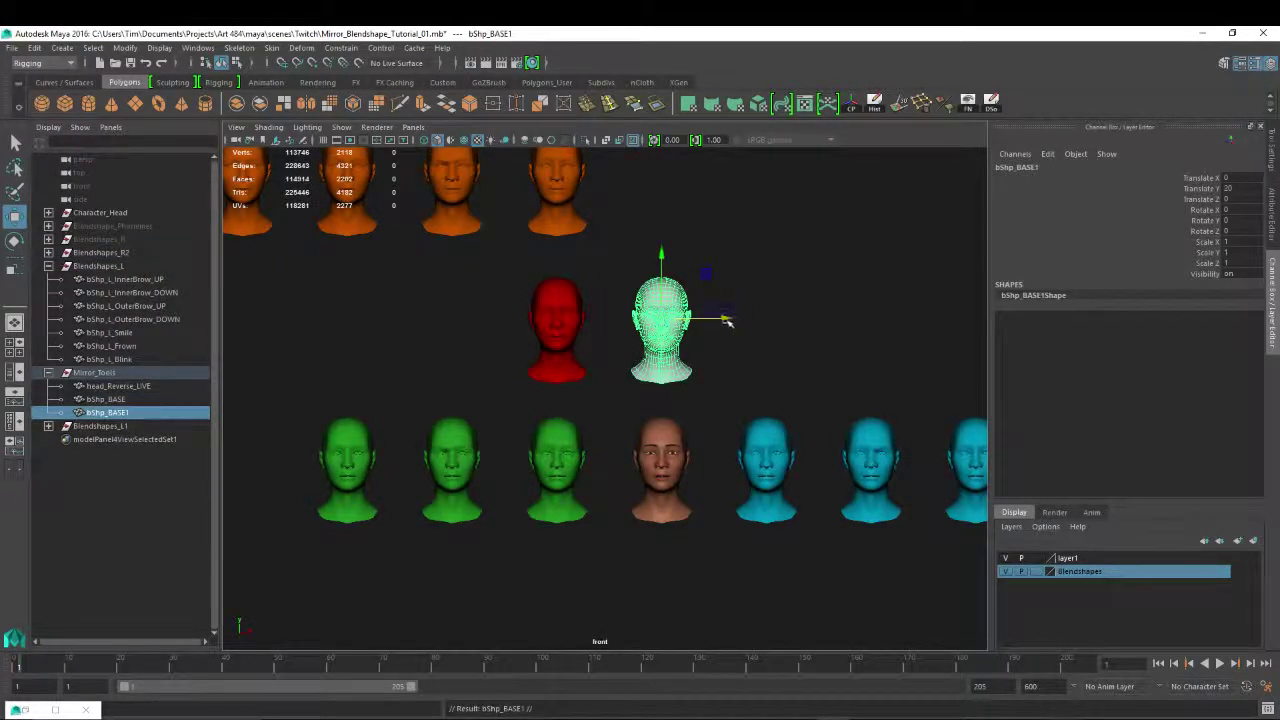
drag(724, 319, 618, 318)
double_click(1238, 178)
text(-1)
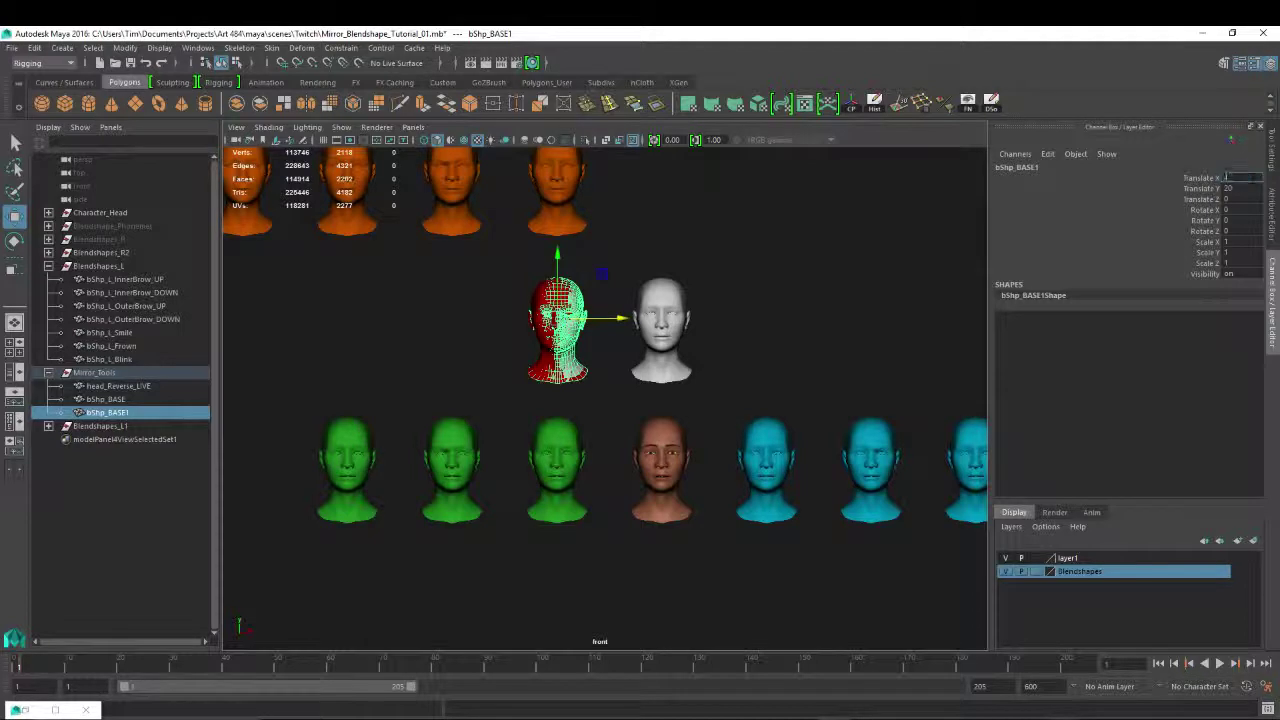
text(5)
key(Return)
Reset the Mirror blend shape's OuterBrow_UP target weight to 0 and put the Blend Shape window away.
scroll(623, 409, down, 2)
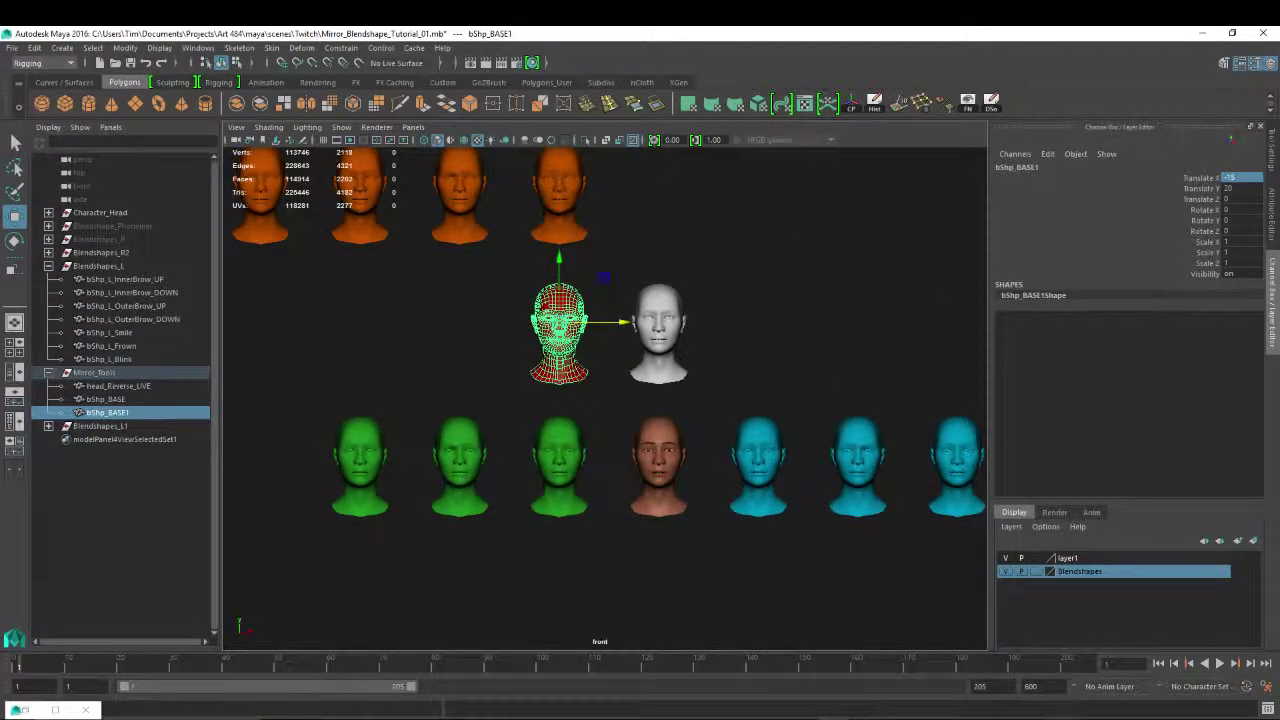
drag(1279, 211, 894, 208)
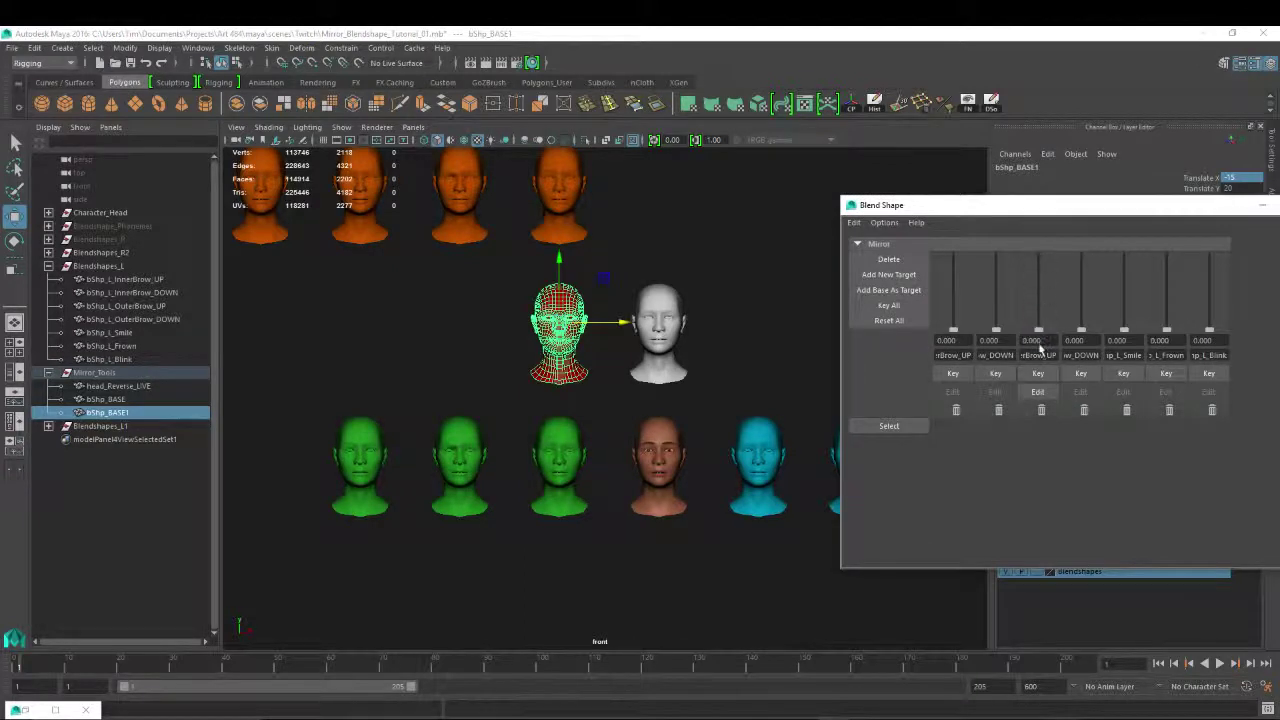
click(1262, 205)
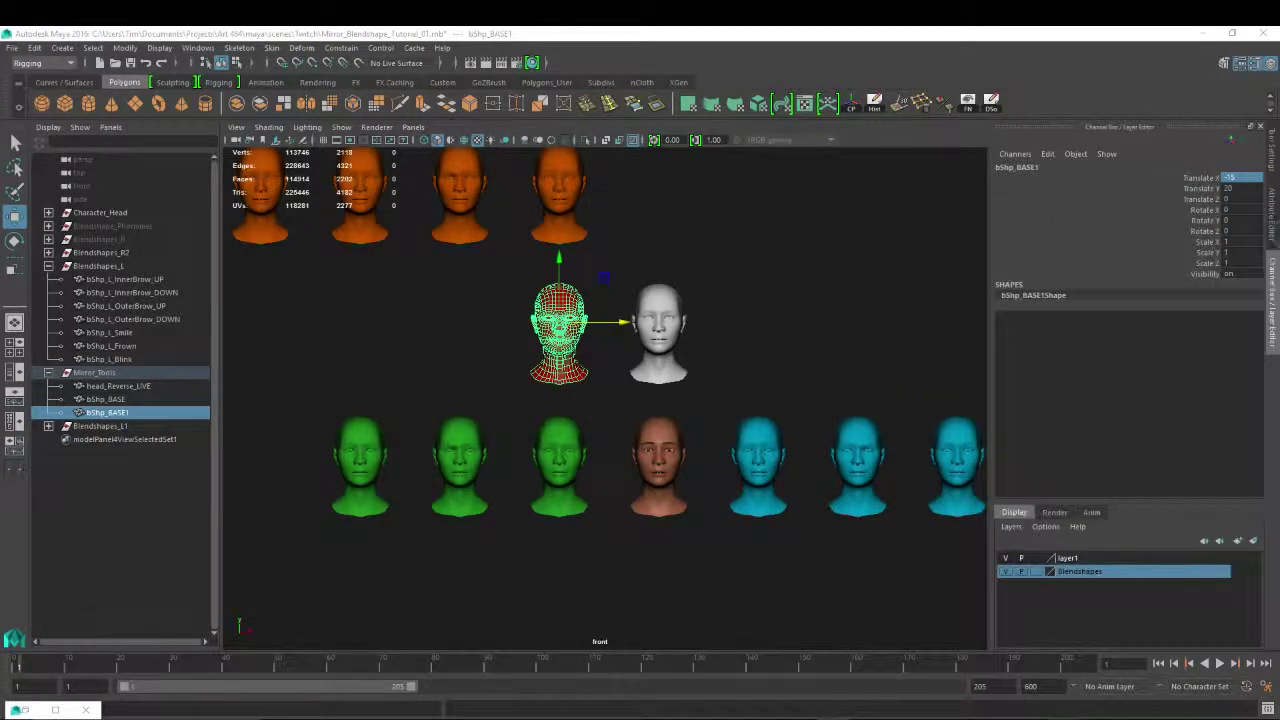
Wrap the new bShp_BASE1 copy to head_Reverse_LIVE, leaving only the copy selected.
ctrl+click(118, 386)
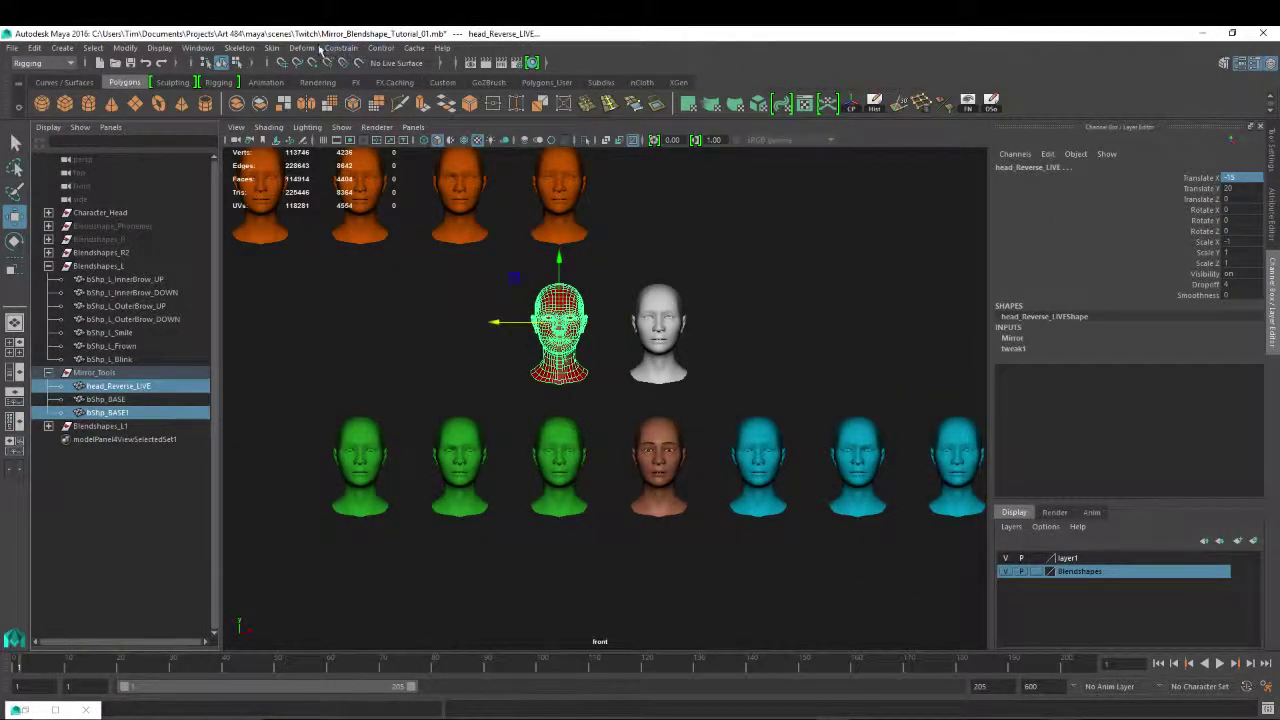
click(303, 48)
click(340, 131)
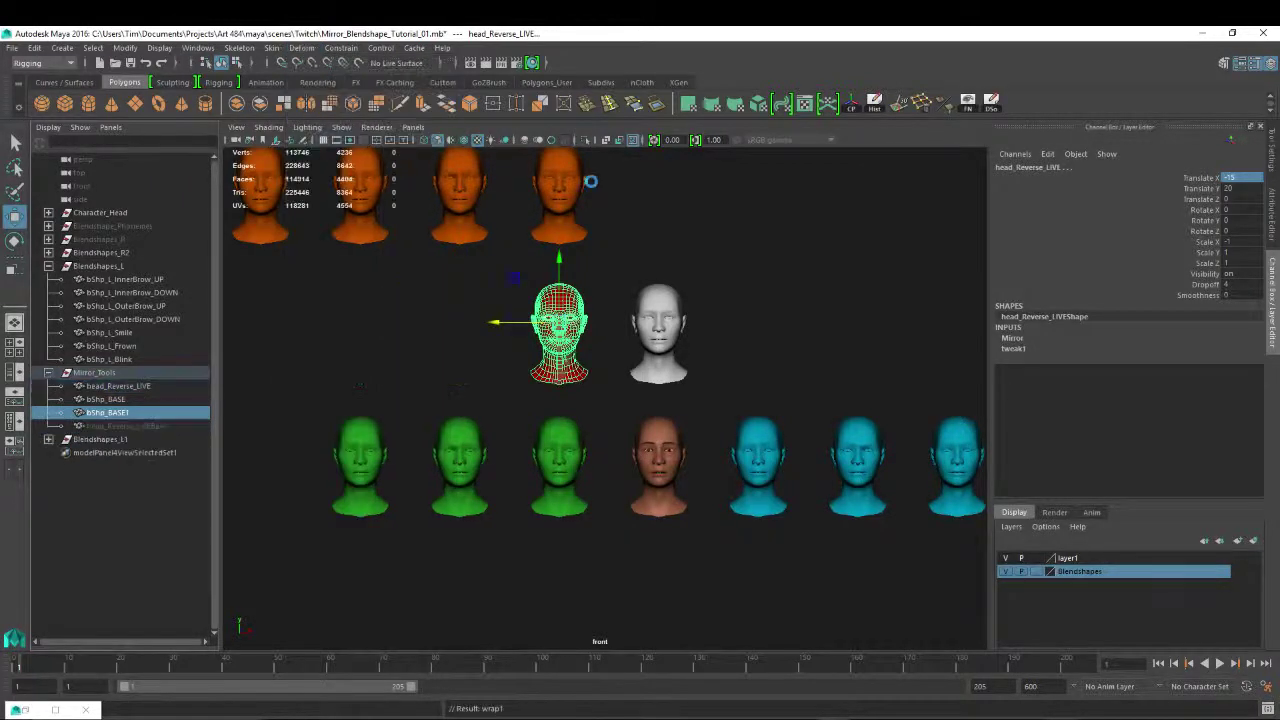
click(107, 412)
Raise the Mirror blend shape's OuterBrow_DOWN target weight to 1 and move the Blend Shape window aside.
drag(970, 240, 840, 233)
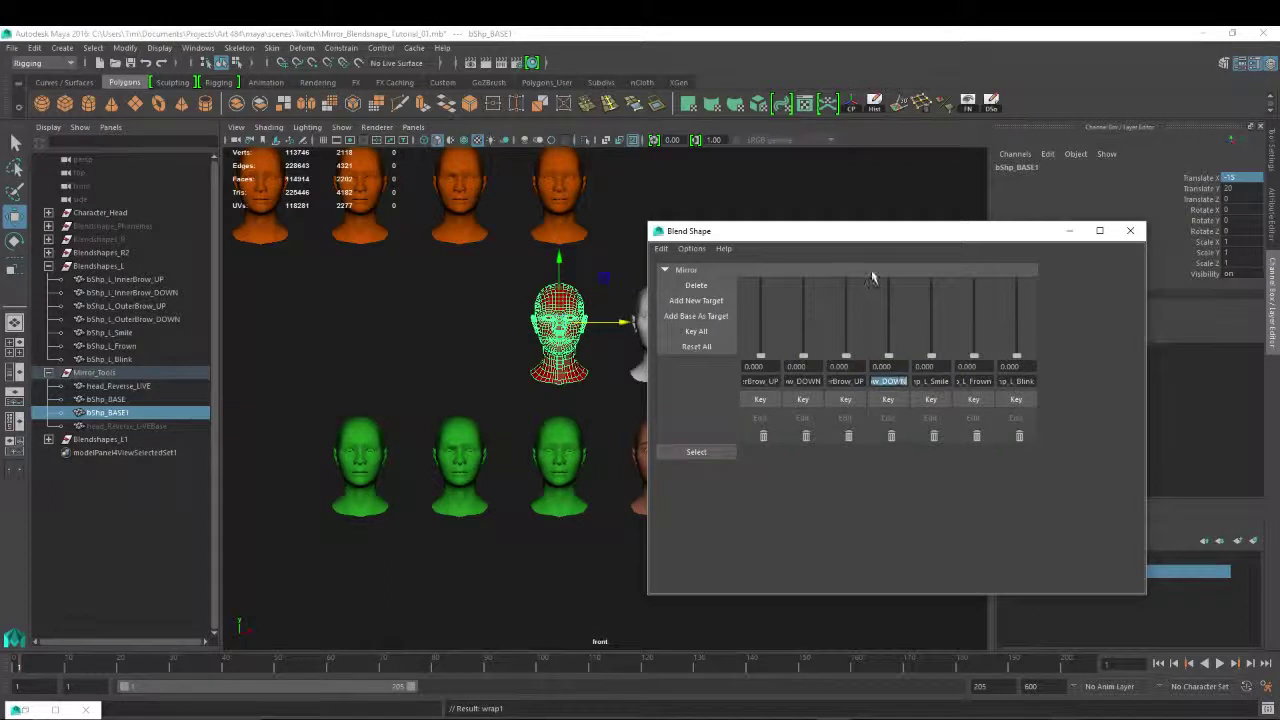
drag(891, 350, 886, 277)
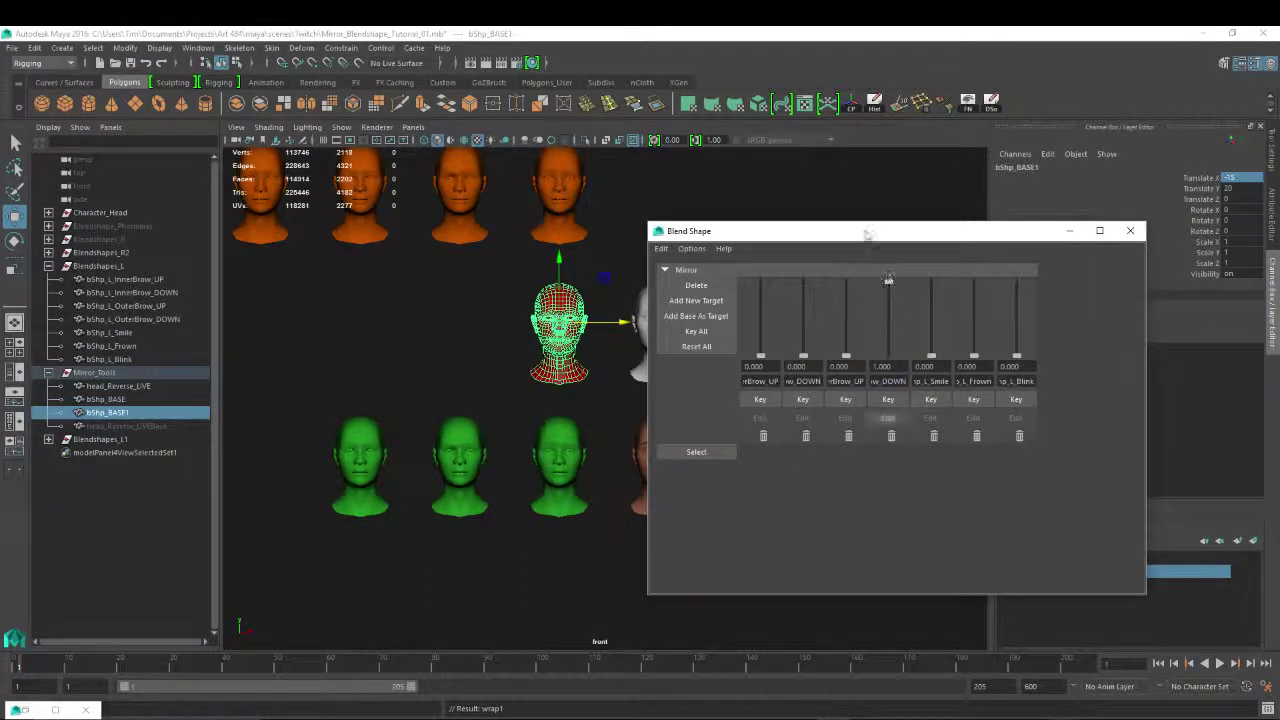
drag(866, 234, 1270, 248)
Rename the wrapped bShp_BASE1 head as bShp_R_OuterBrow_DOWN.
double_click(1035, 168)
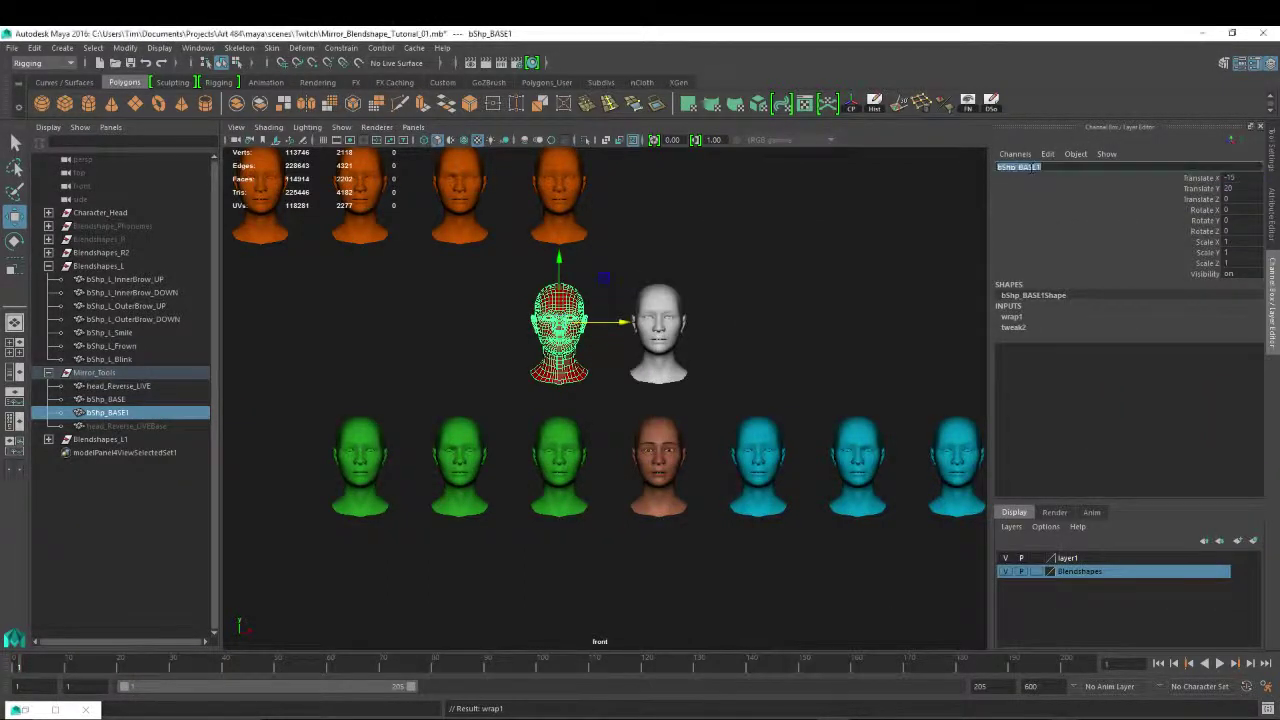
text(bShp_L_OuterBrow_DOWN)
text(R)
key(Return)
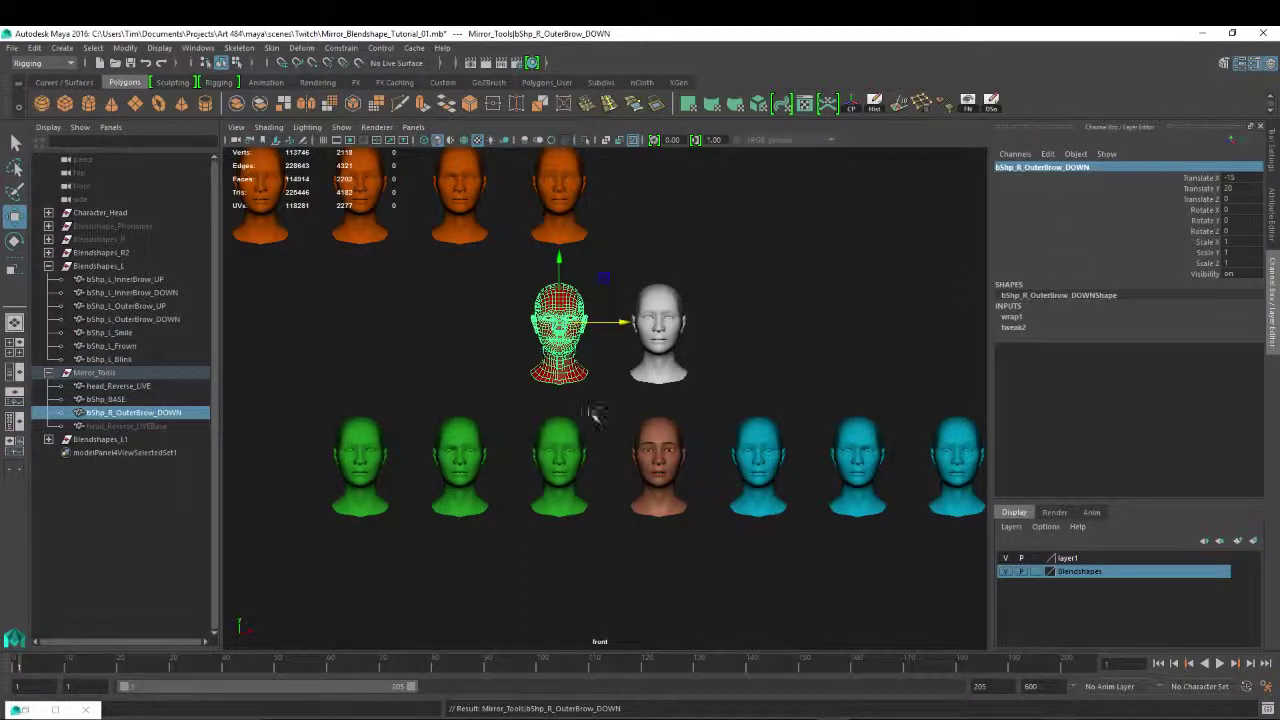
Delete the construction history of bShp_R_OuterBrow_DOWN and keep that head selected.
click(34, 48)
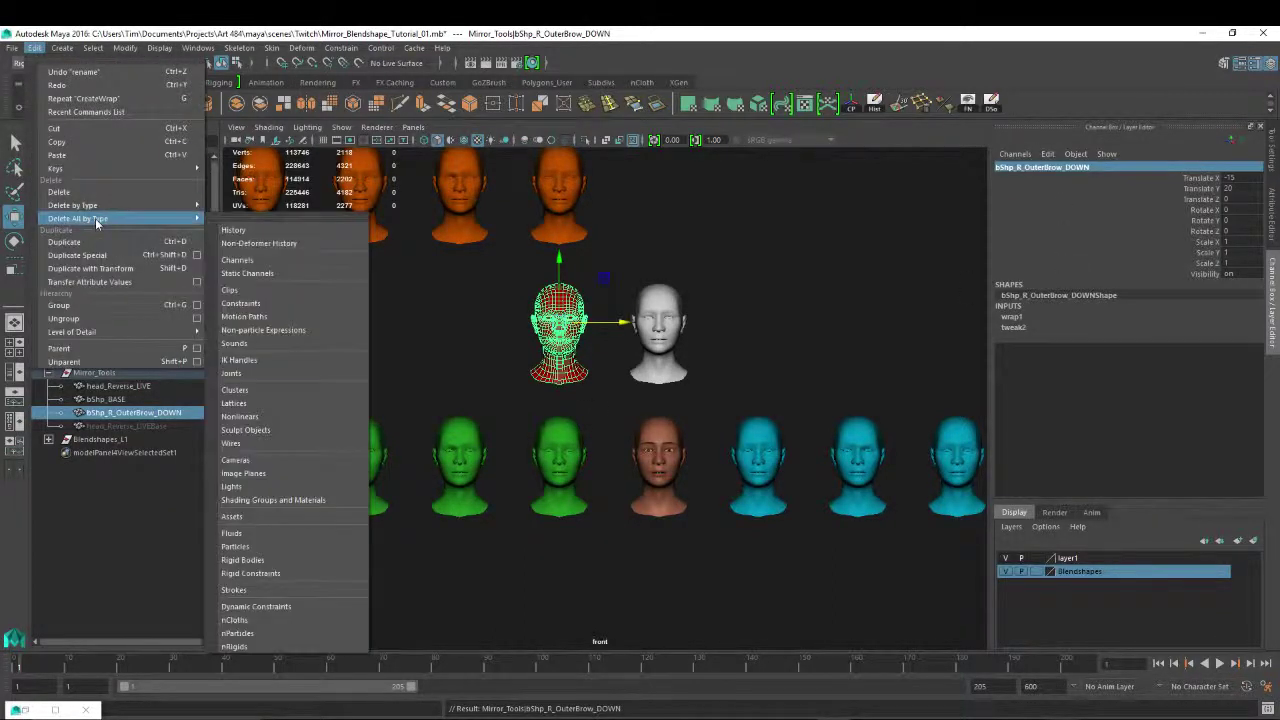
mouse_move(120, 205)
click(247, 216)
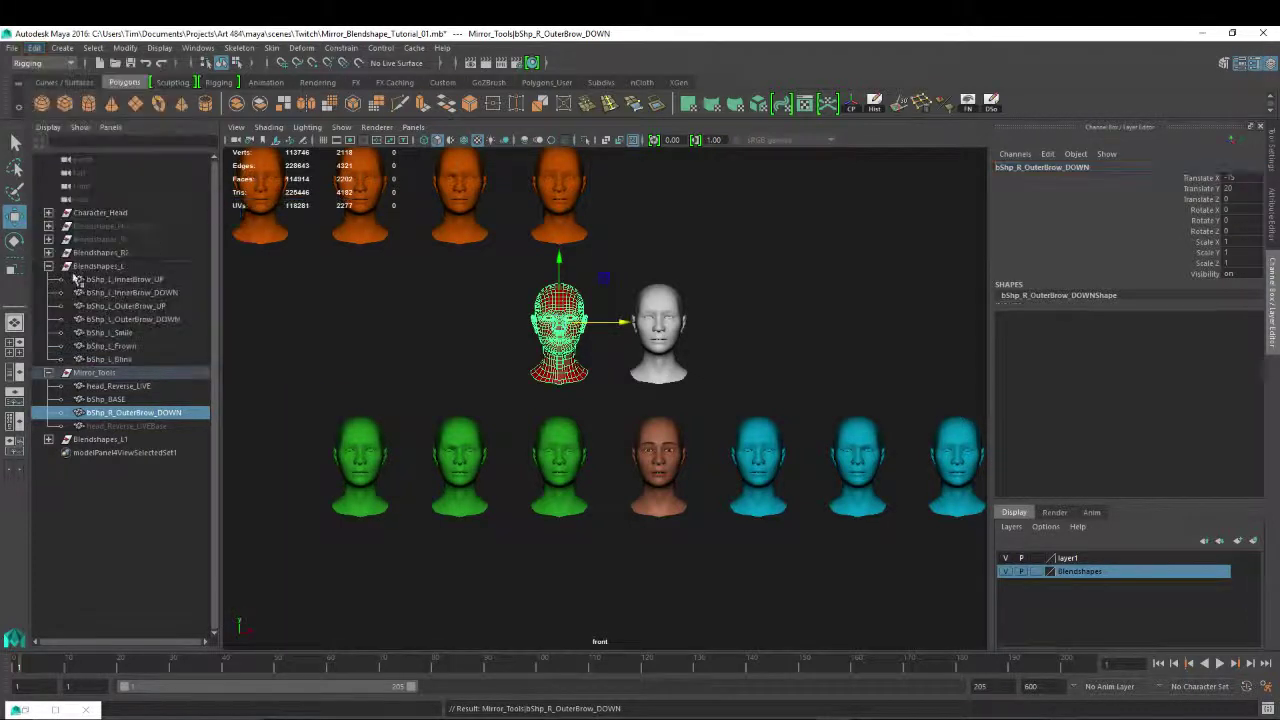
click(120, 400)
click(128, 413)
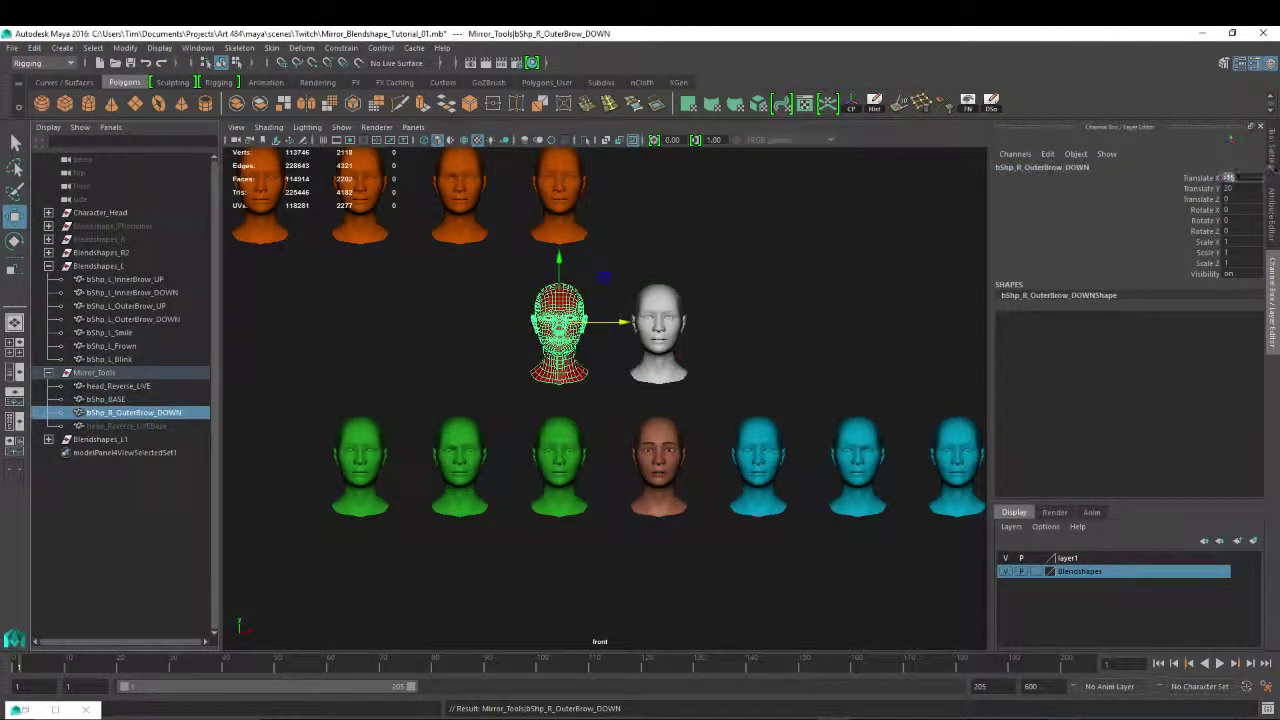
Set the bShp_R_OuterBrow_DOWN head's Translate Y to 0 and Translate X to -60.
click(1228, 188)
text(0)
key(Return)
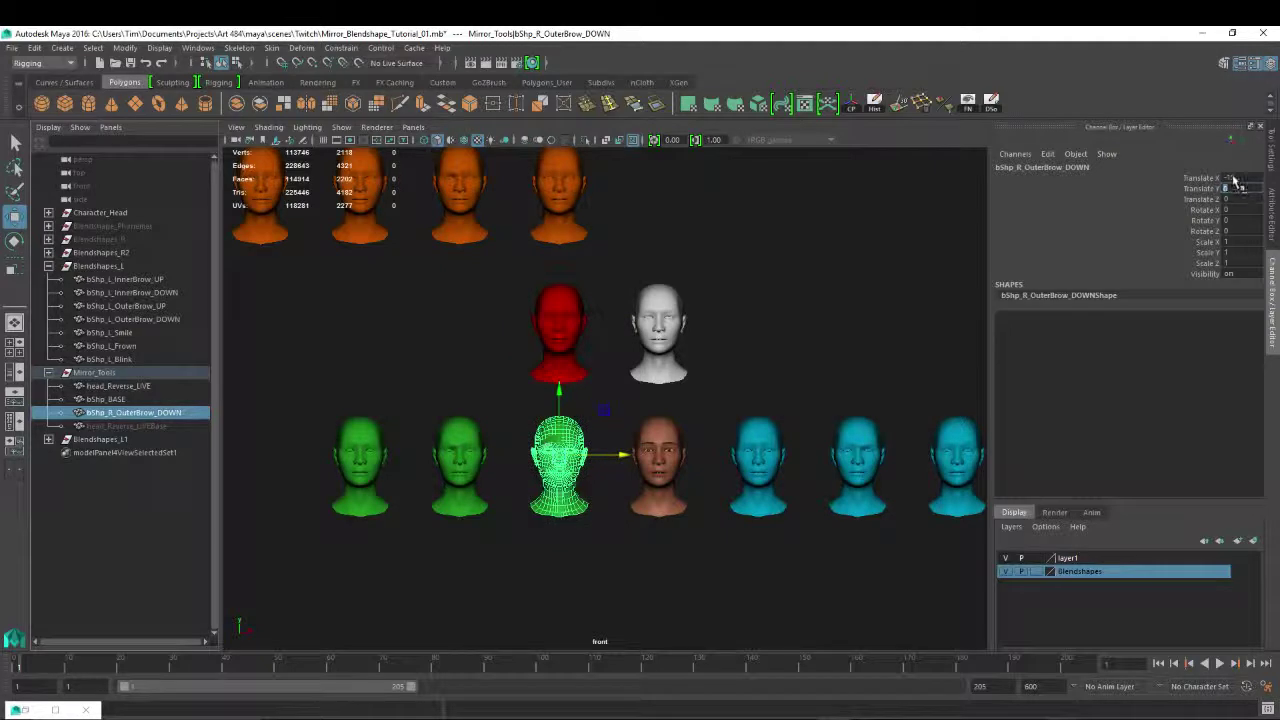
click(1230, 178)
text(-60)
key(Return)
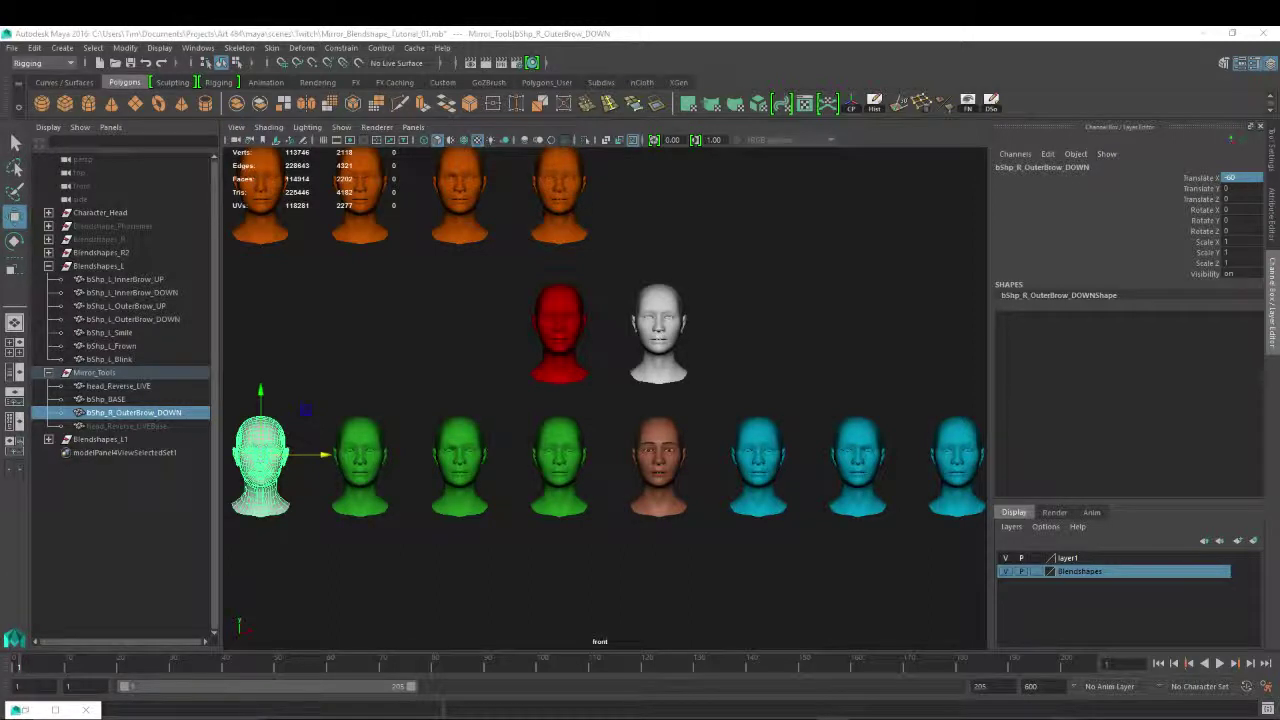
Give the bShp_R_OuterBrow_DOWN head the same green material as the other right-side heads and compare their brow shapes.
alt+middle_drag(380, 317, 426, 289)
click(409, 323)
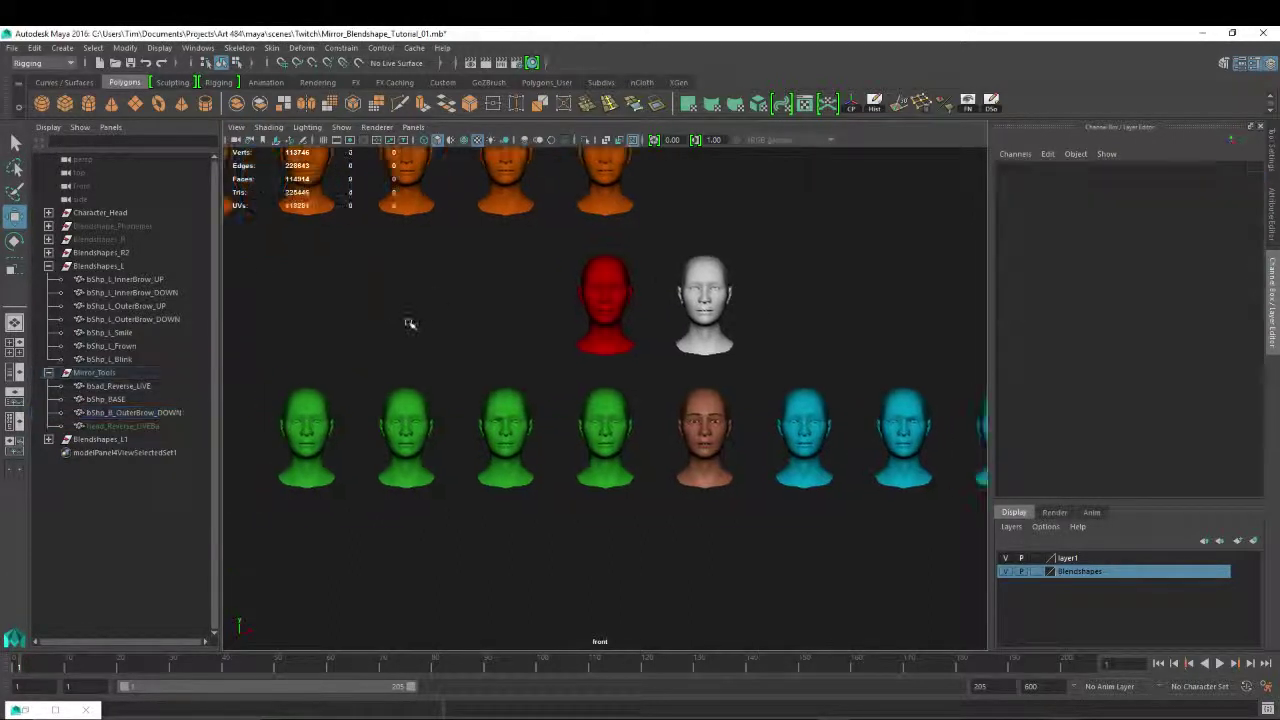
click(290, 415)
scroll(380, 366, up, 5)
click(281, 254)
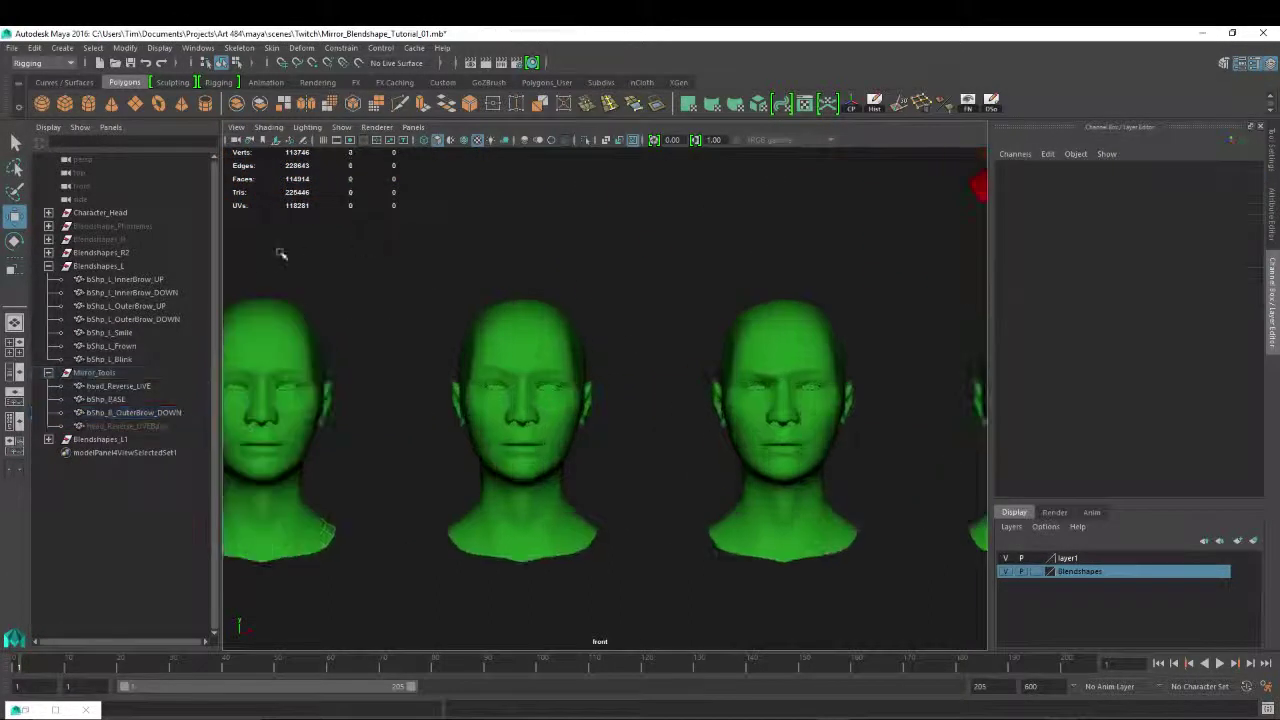
alt+middle_drag(281, 254, 390, 237)
click(376, 360)
scroll(656, 336, down, 3)
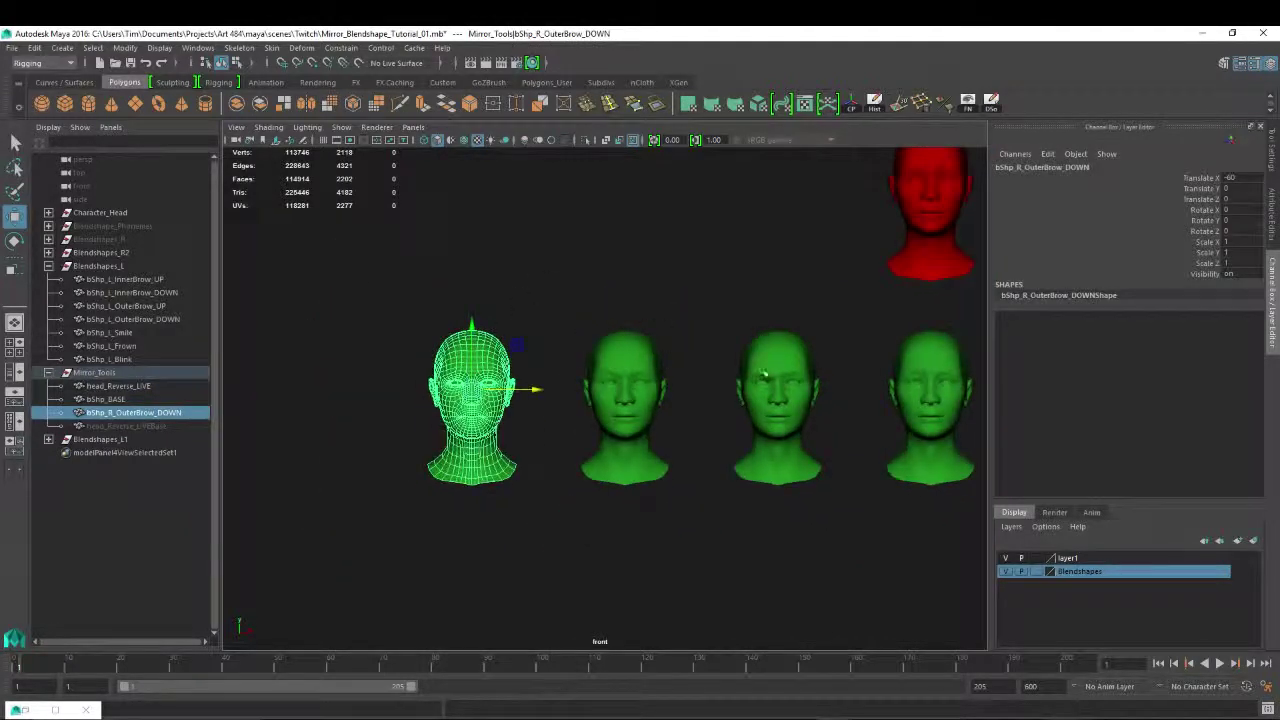
Select the bShp_L_OuterBrow_DOWN head among the blue left-side shapes and examine its brow up close.
alt+middle_drag(763, 373, 258, 355)
alt+middle_drag(880, 364, 455, 361)
scroll(549, 372, down, 3)
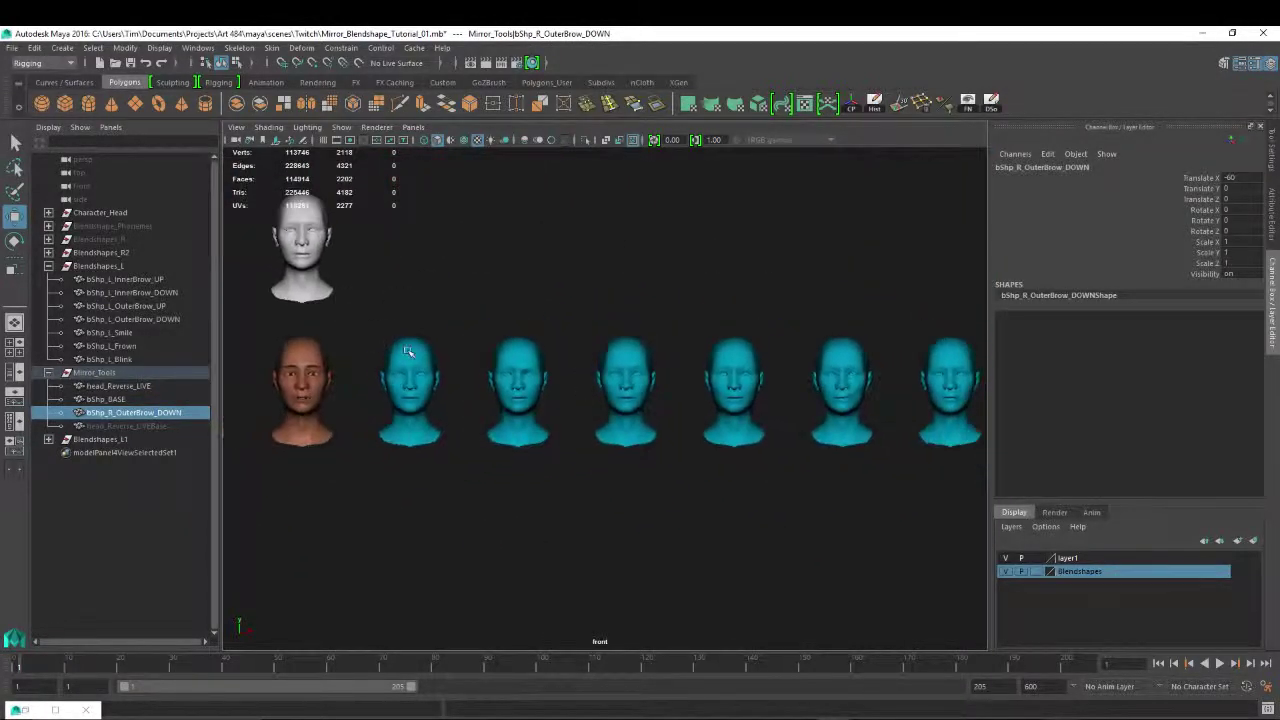
click(740, 375)
scroll(728, 388, up, 3)
alt+right_drag(729, 389, 800, 385)
alt+middle_drag(880, 380, 552, 429)
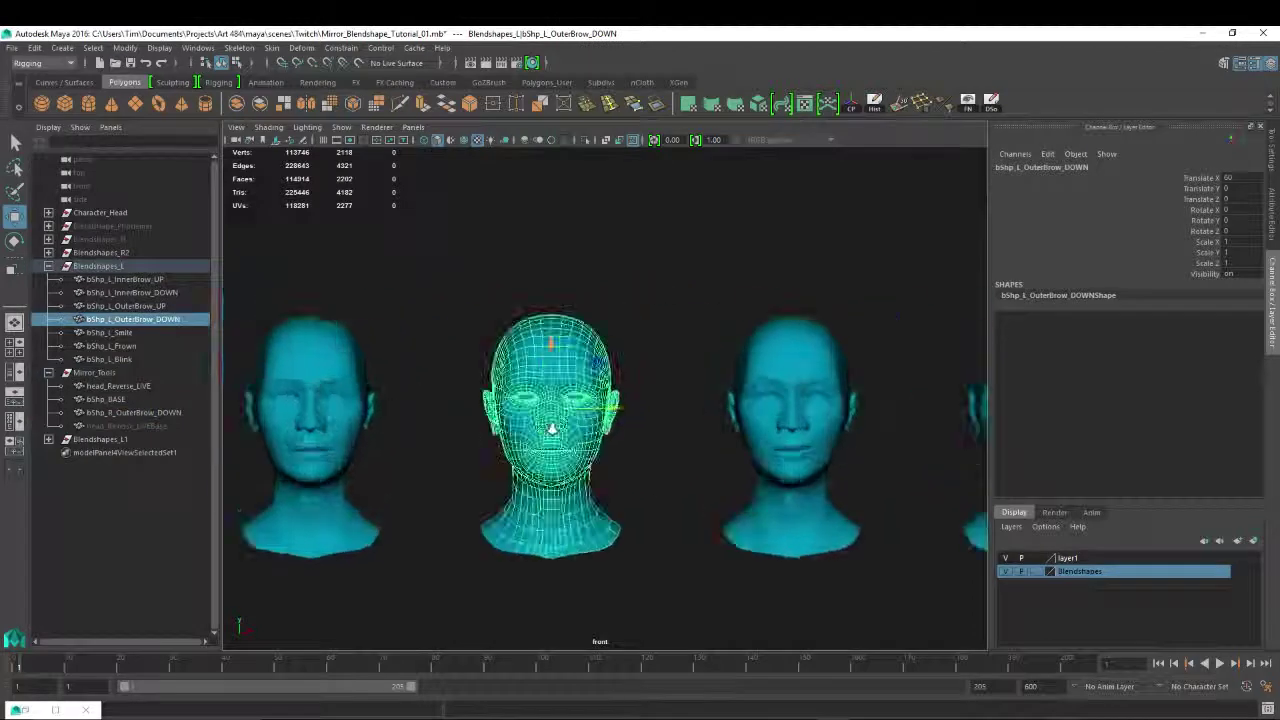
alt+right_drag(552, 429, 672, 405)
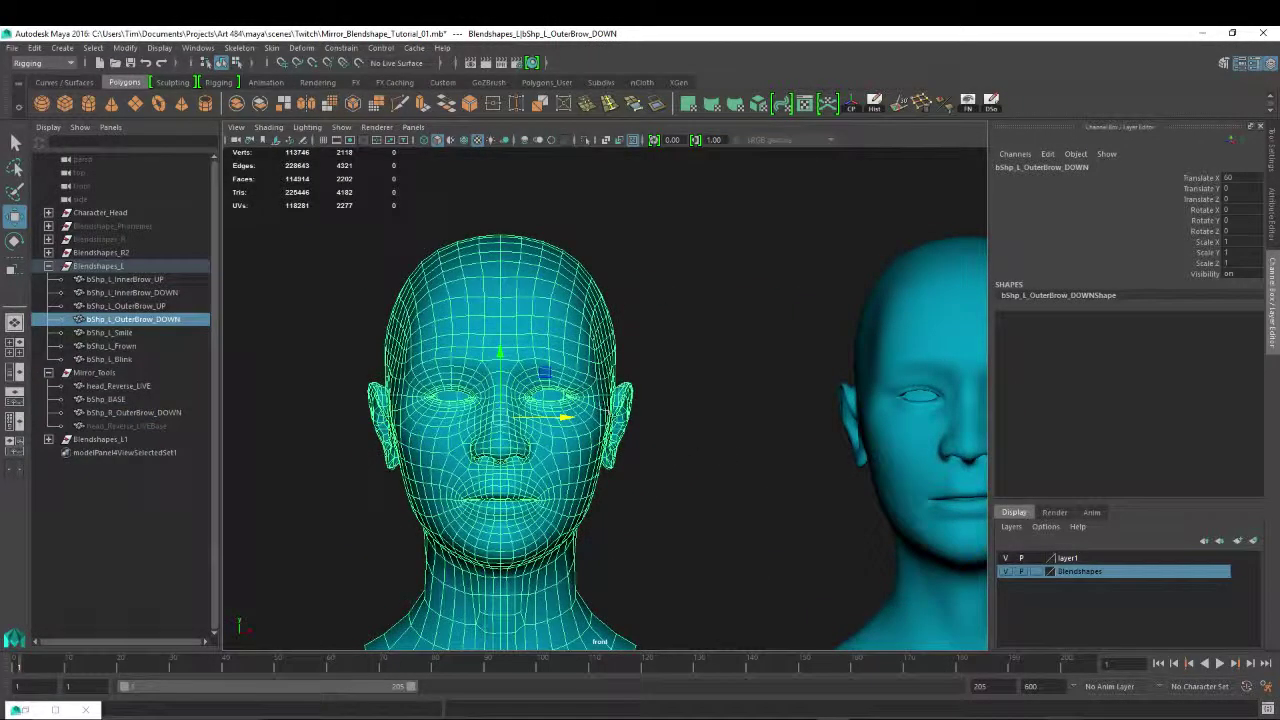
Delete the Blendshapes_L1 group containing the orange mirrored heads.
alt+right_drag(700, 466, 375, 331)
alt+middle_drag(555, 345, 735, 348)
alt+middle_drag(503, 315, 790, 359)
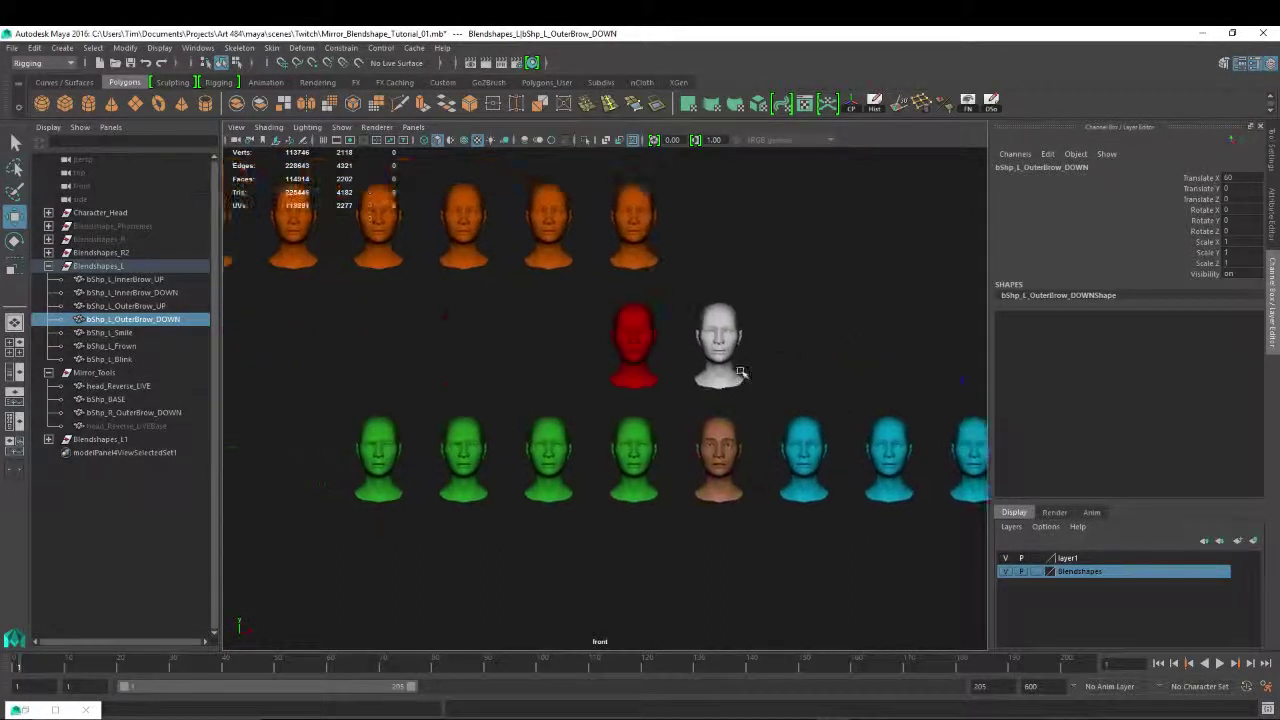
alt+right_drag(743, 374, 440, 266)
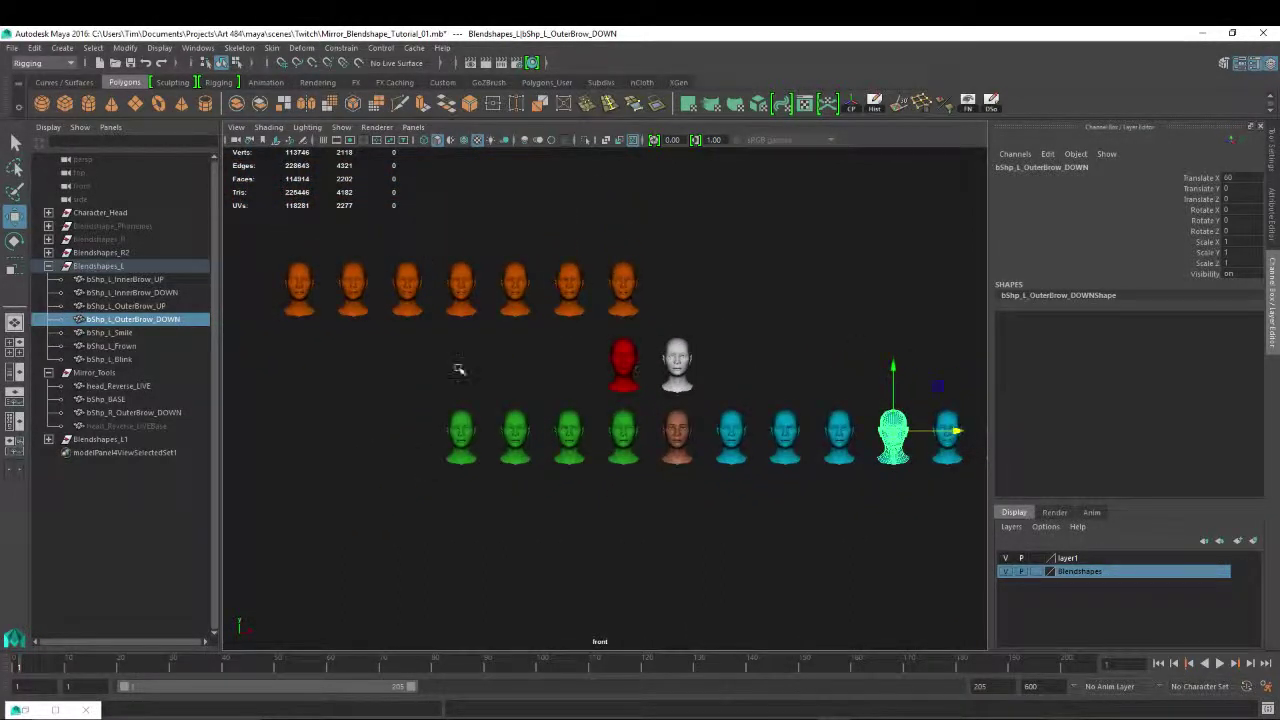
alt+middle_drag(732, 344, 695, 309)
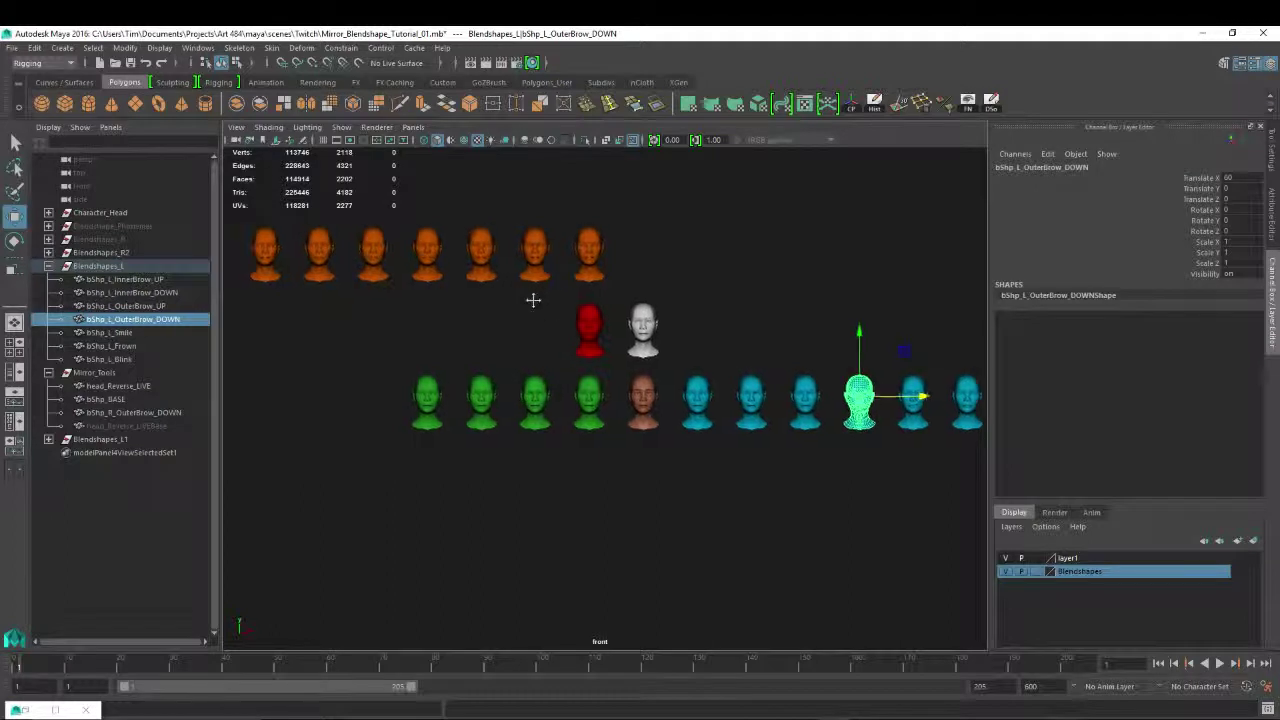
alt+middle_drag(531, 297, 558, 315)
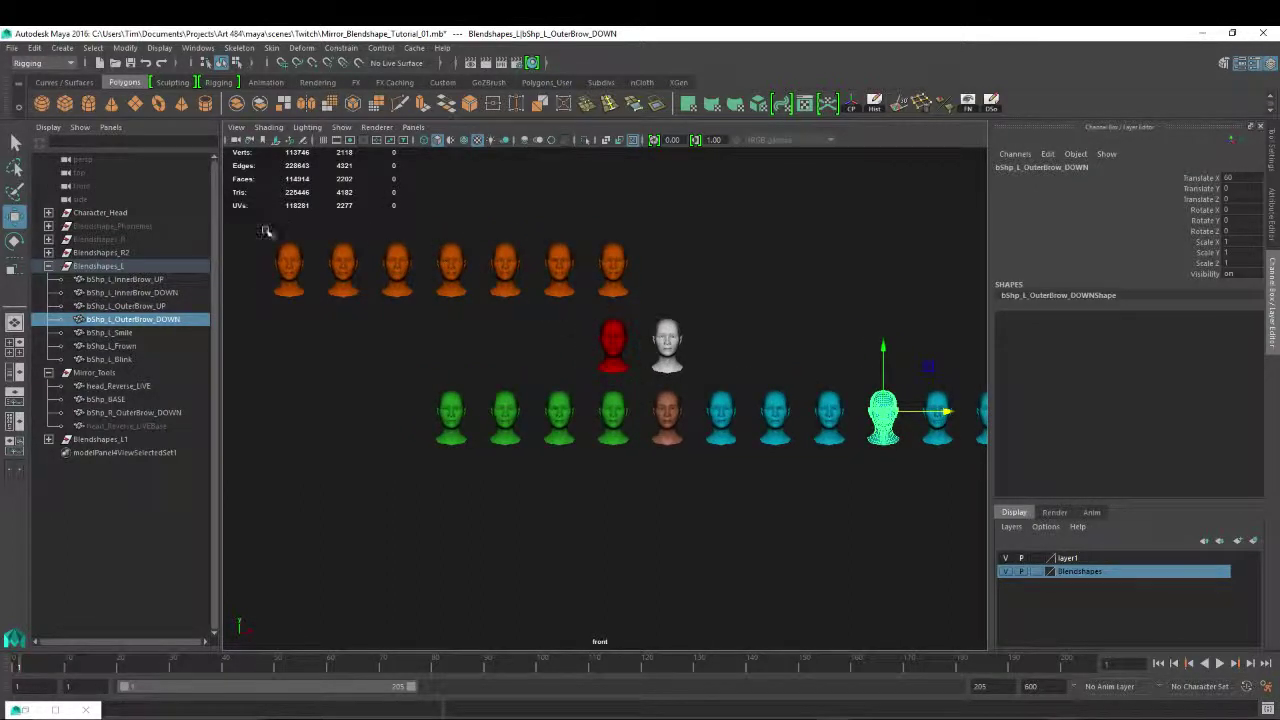
drag(262, 228, 728, 259)
click(102, 439)
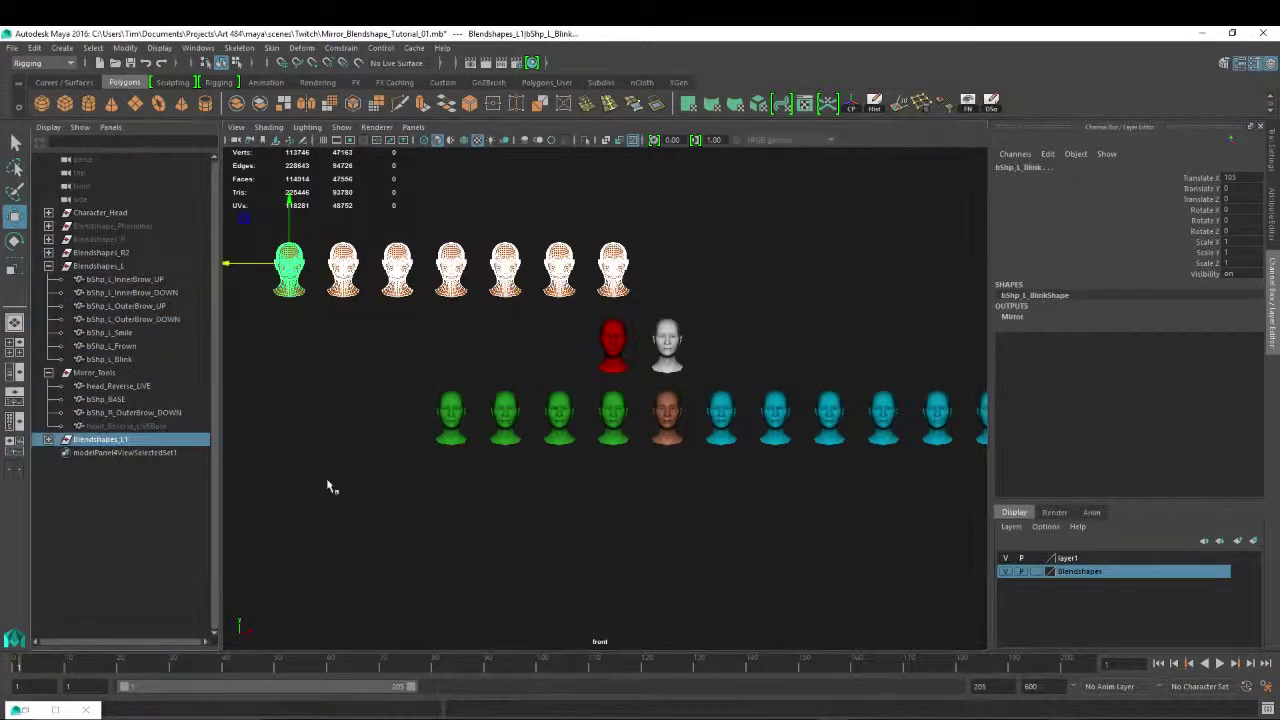
click(114, 427)
click(113, 441)
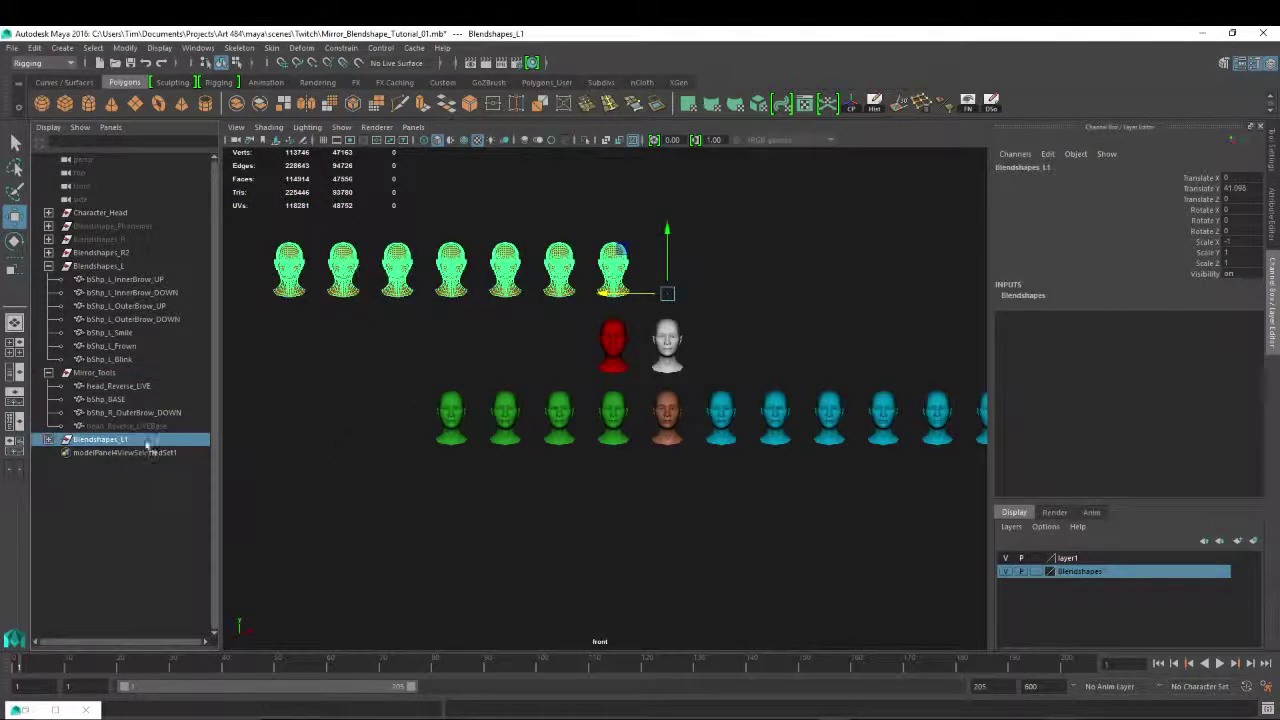
click(86, 373)
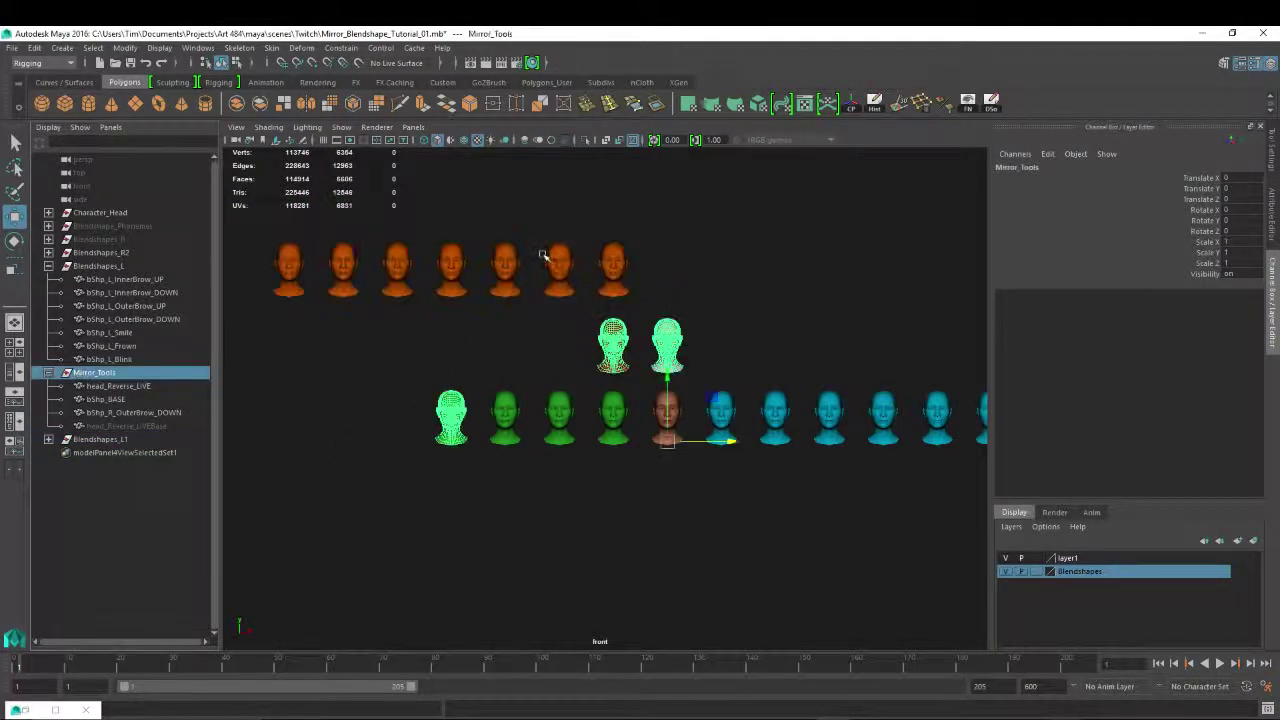
click(100, 439)
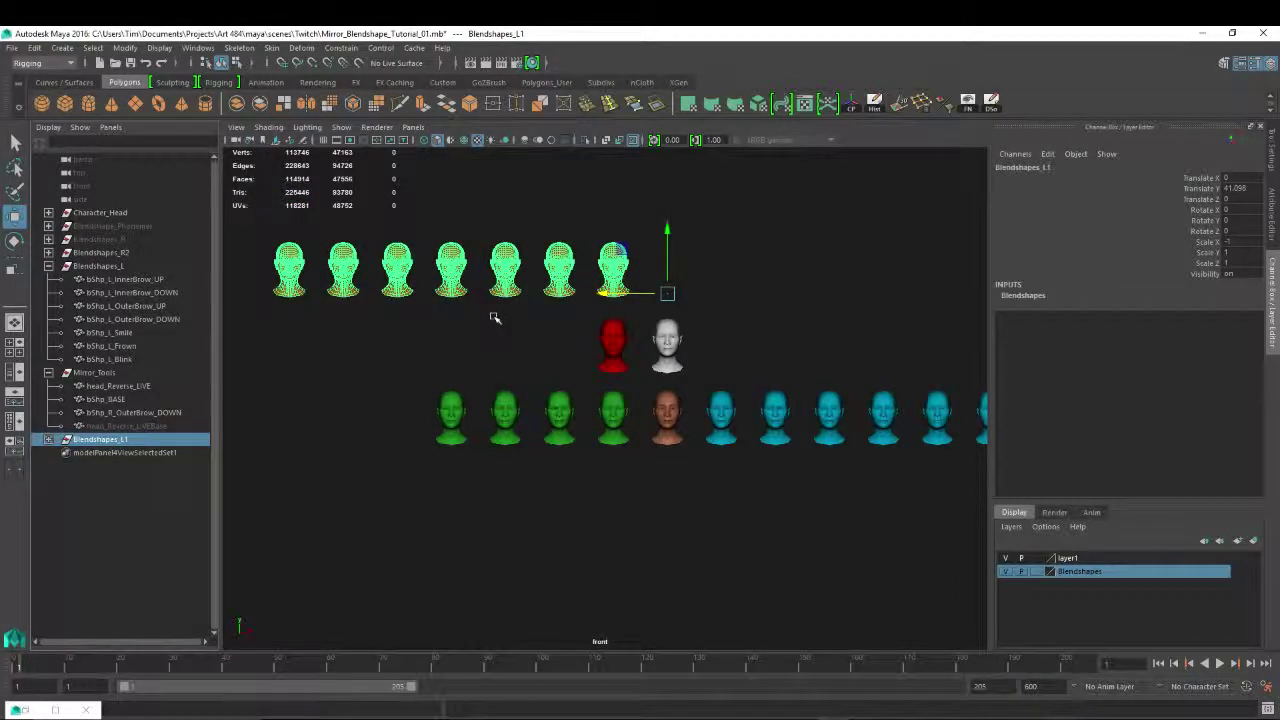
scroll(740, 330, down, 1)
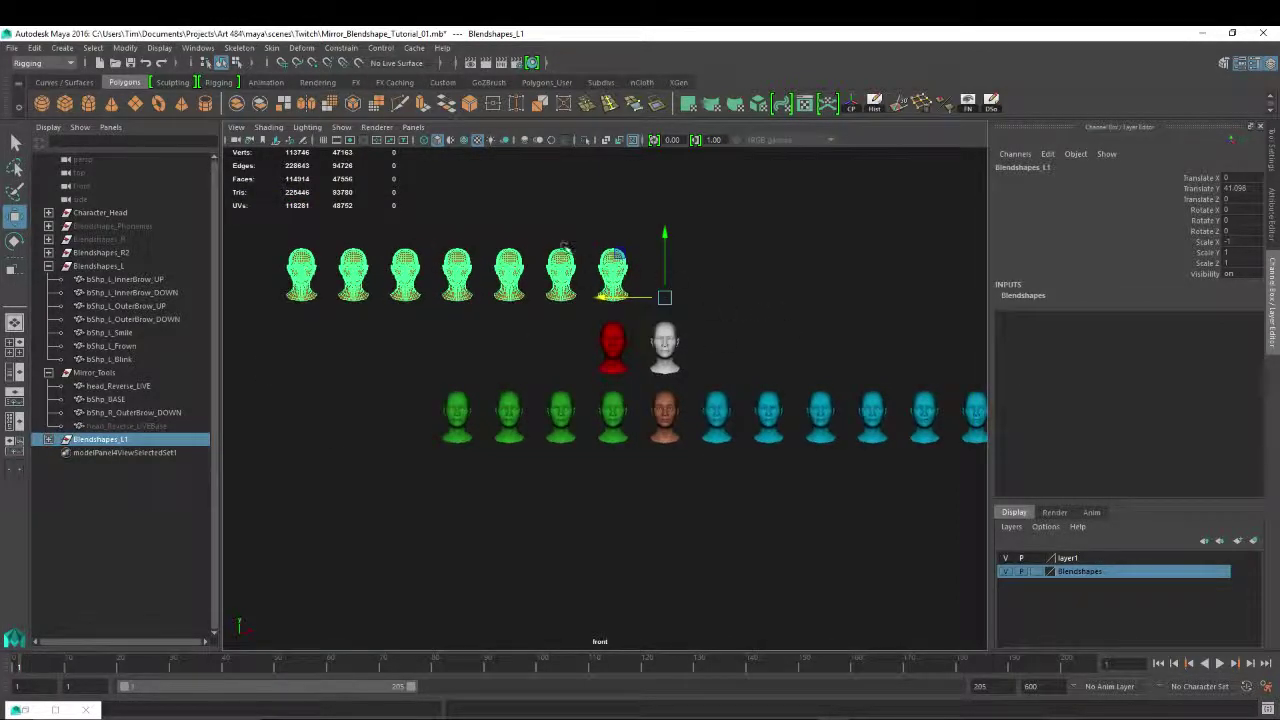
key(Delete)
Preview the Smile target on head_Reverse_LIVE, and reset the Mirror blend shape's Smile and OuterBrow_DOWN weights to 0.
click(612, 345)
scroll(612, 345, up, 5)
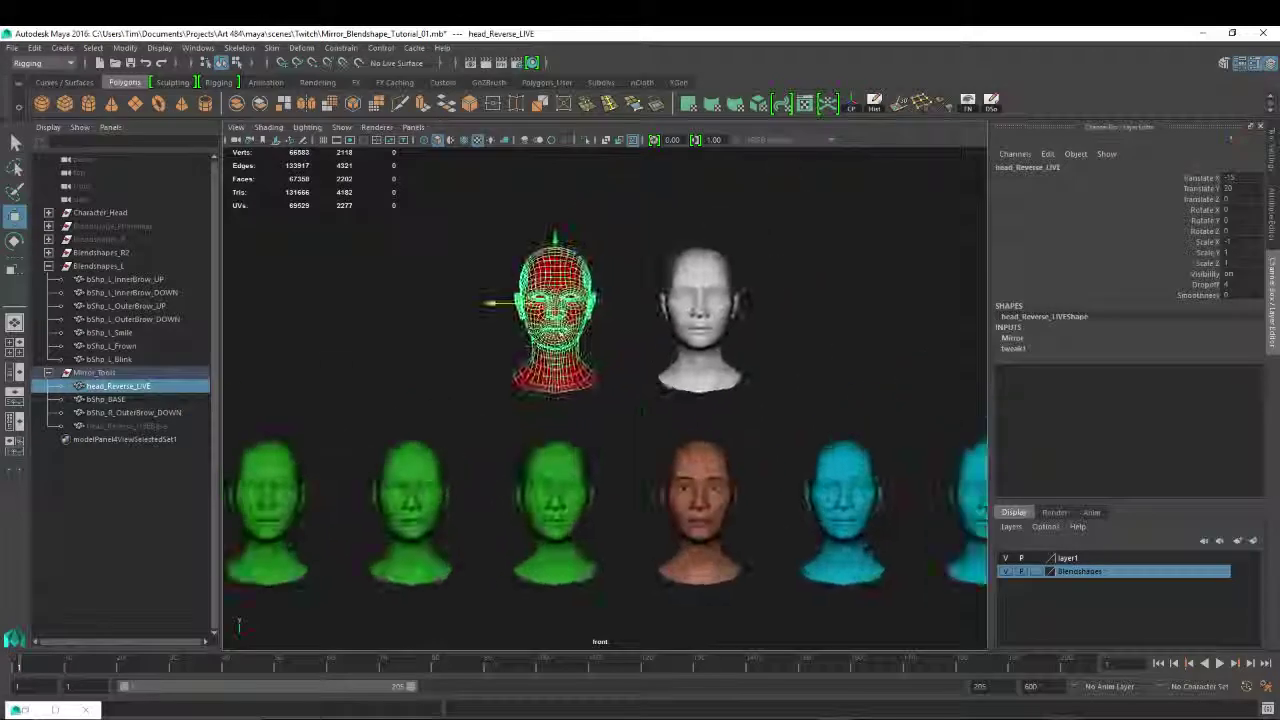
drag(1279, 205, 872, 189)
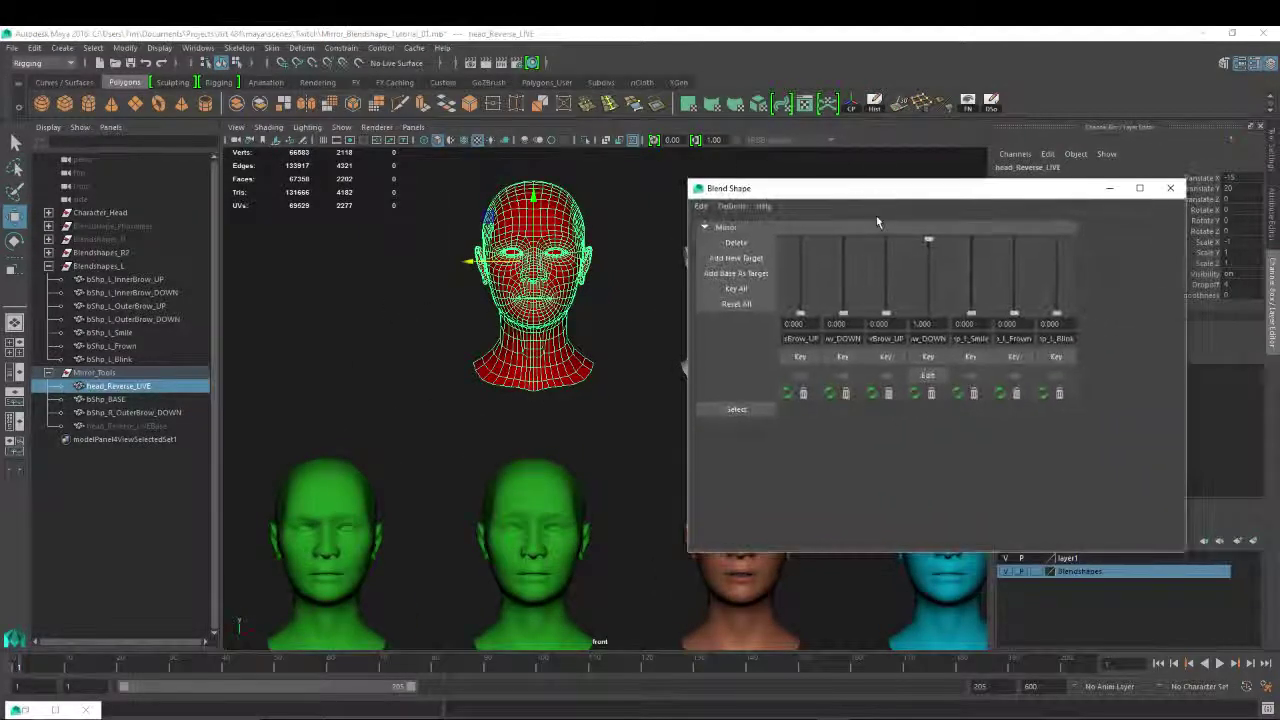
drag(970, 313, 971, 236)
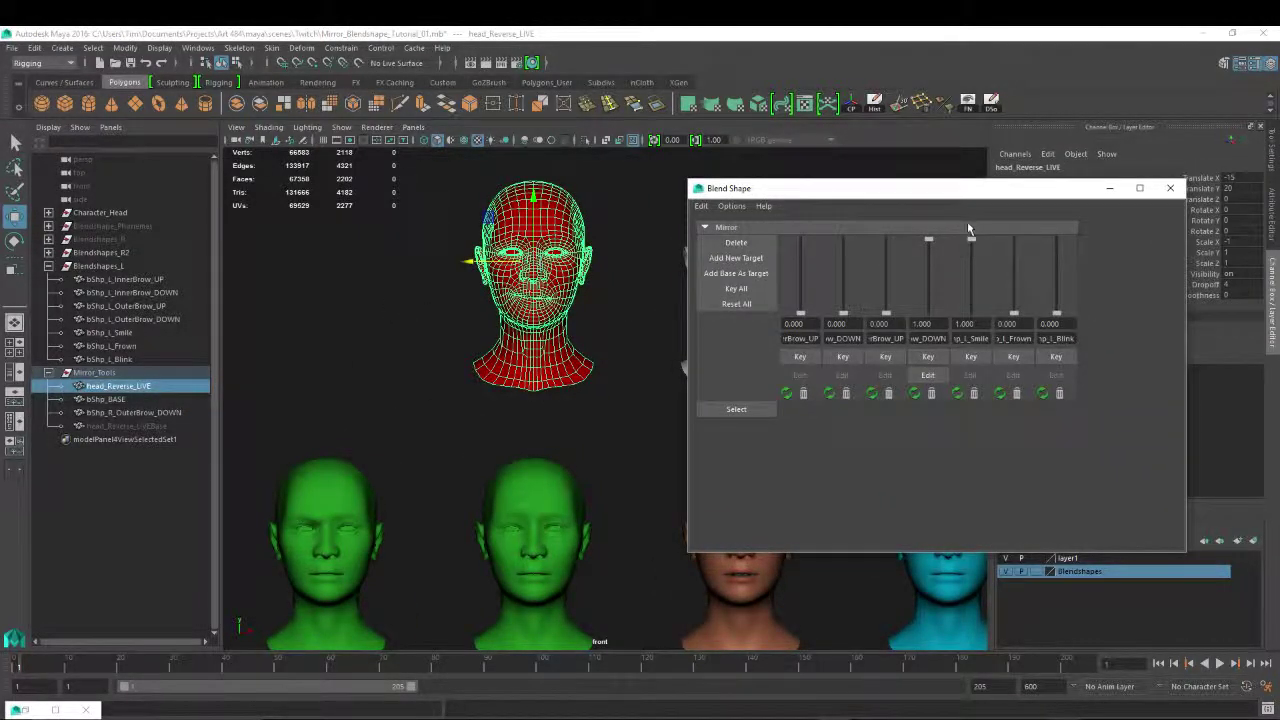
mouse_move(1016, 316)
mouse_down()
mouse_move(1012, 245)
mouse_move(1012, 340)
mouse_up()
drag(971, 243, 971, 316)
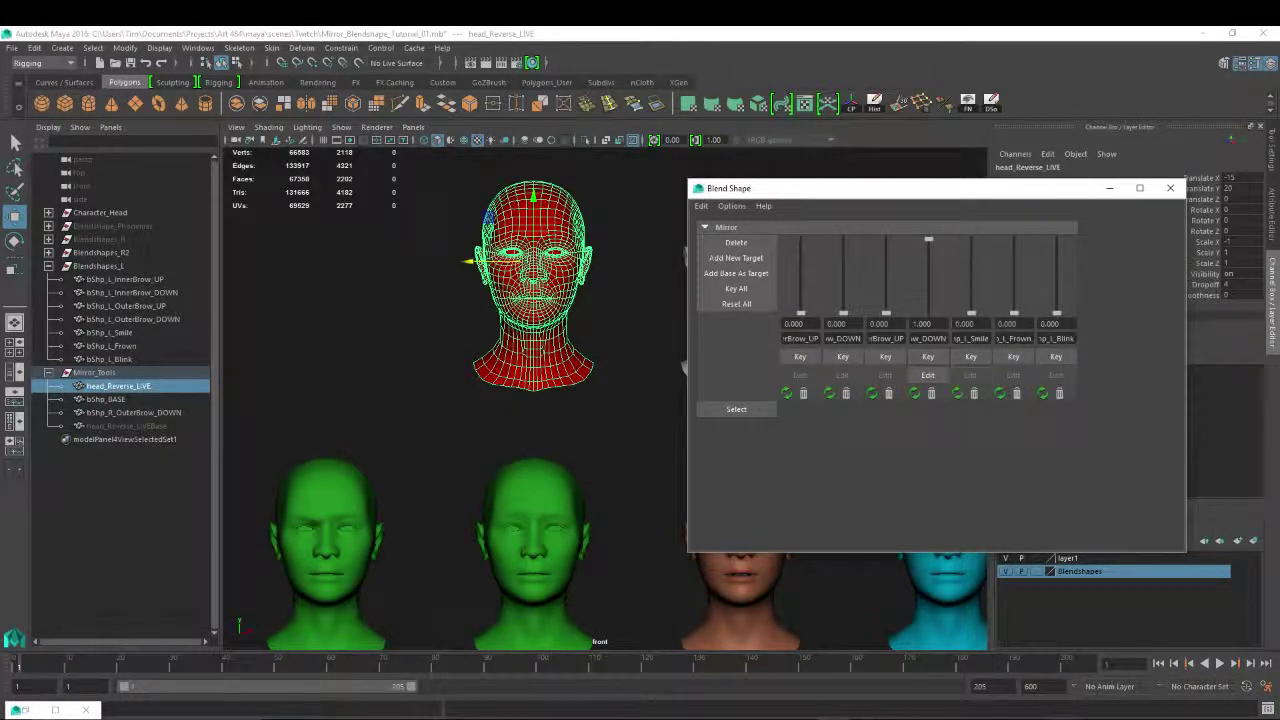
drag(929, 245, 929, 316)
click(1170, 188)
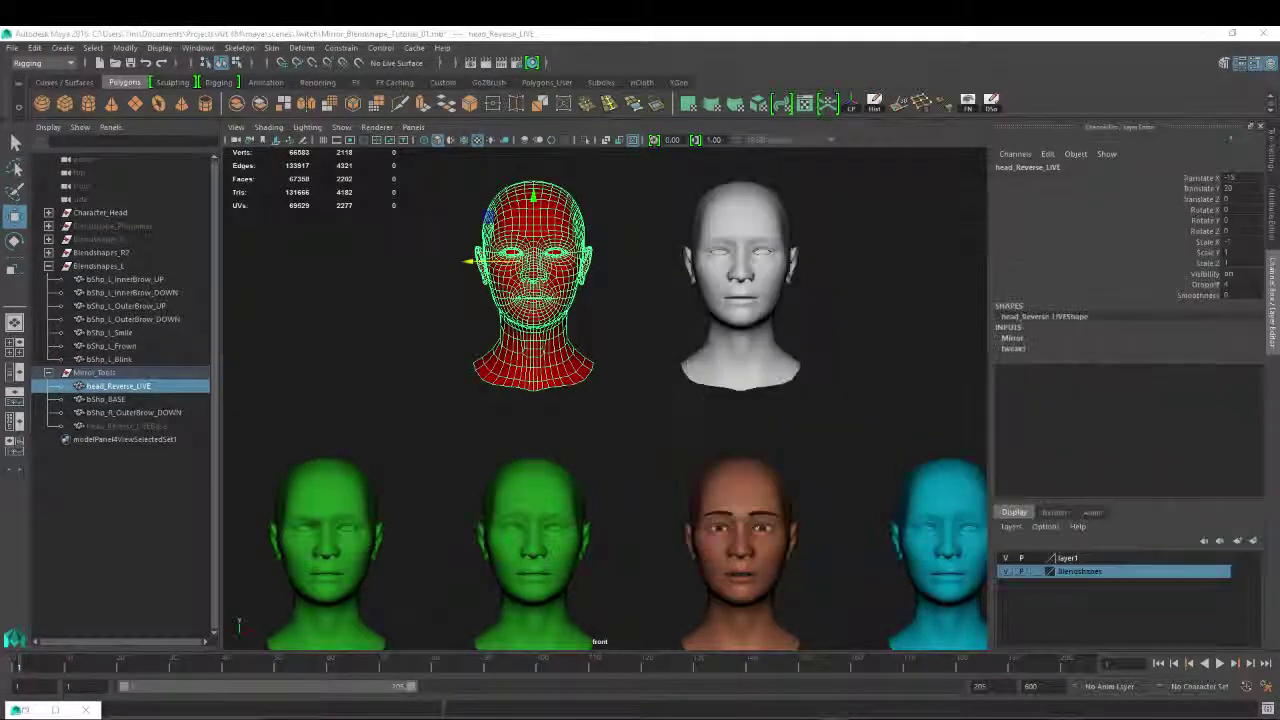
Select the Mirror_Tools group to show which heads it contains.
alt+right_drag(623, 306, 197, 317)
click(85, 374)
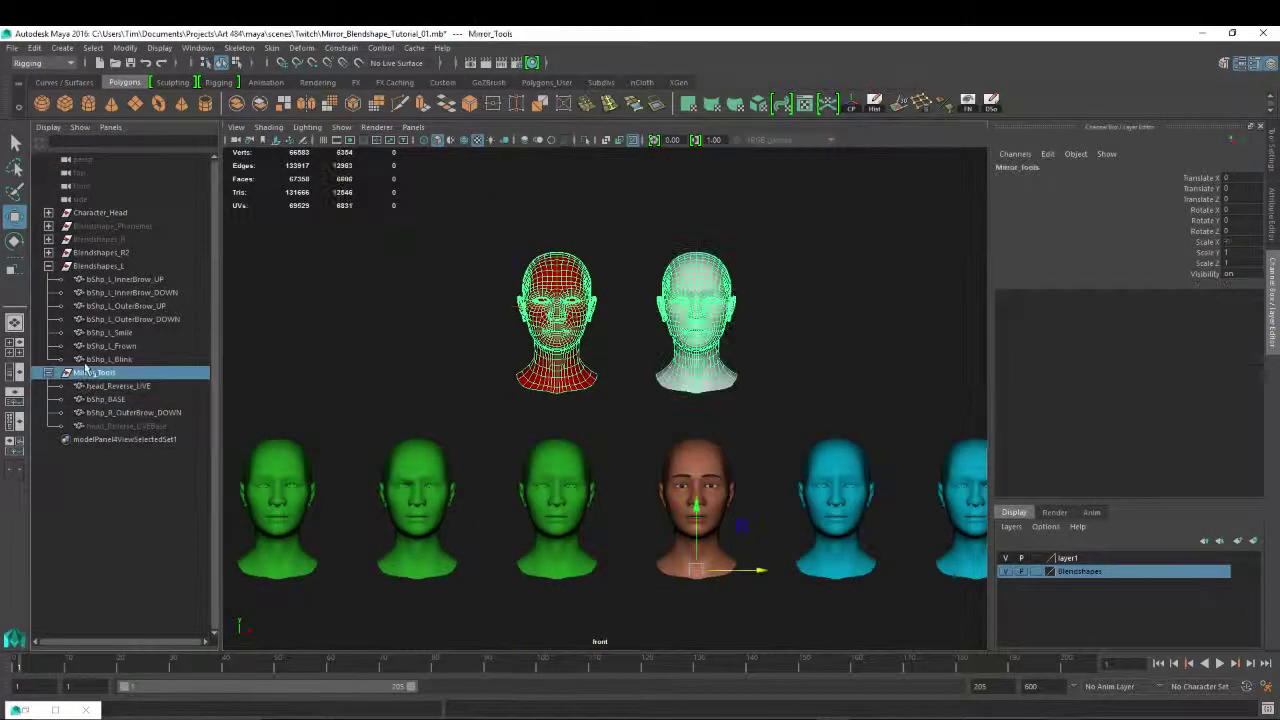
click(101, 360)
click(102, 373)
Look over the full row of green right-side and blue left-side heads together with the mirror tool heads.
alt+right_drag(597, 371, 537, 371)
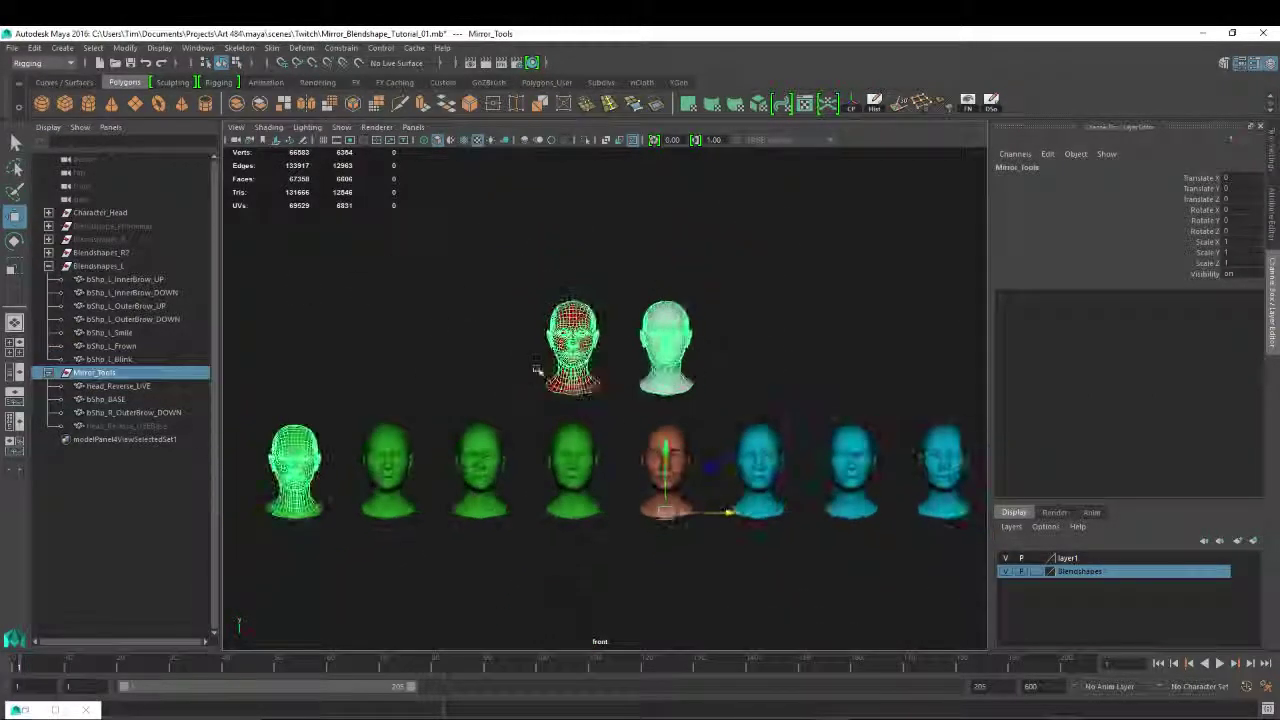
alt+middle_drag(634, 426, 437, 403)
alt+right_drag(680, 430, 550, 447)
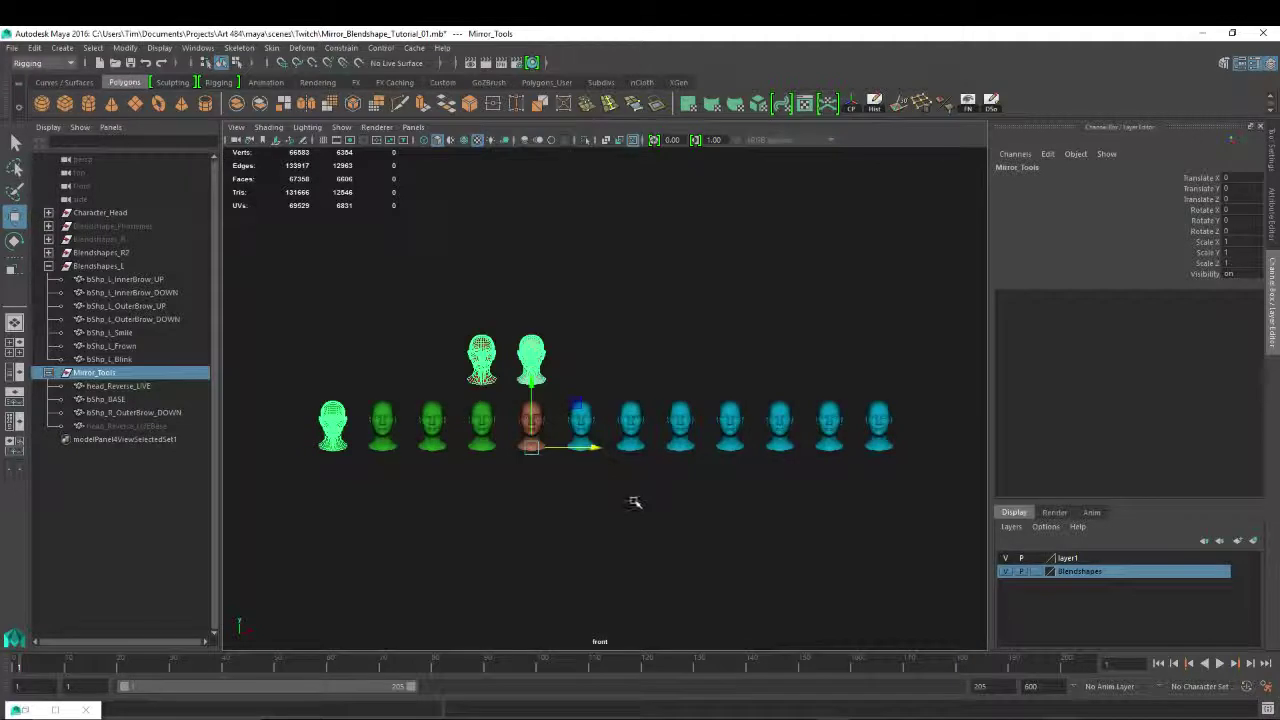
alt+right_drag(446, 503, 502, 423)
alt+right_drag(712, 428, 565, 421)
alt+middle_drag(560, 421, 631, 395)
alt+middle_drag(708, 446, 672, 438)
alt+right_drag(672, 438, 620, 423)
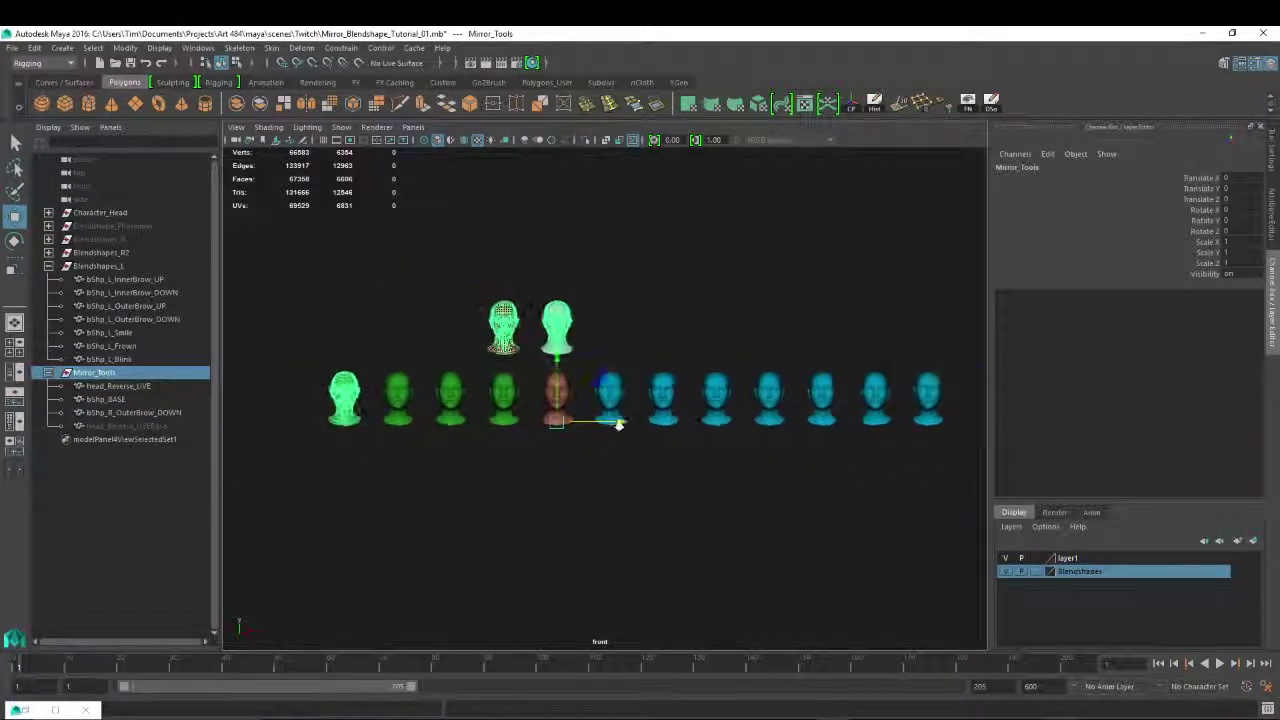
alt+middle_drag(658, 439, 605, 437)
alt+right_drag(637, 454, 646, 466)
alt+middle_drag(646, 466, 680, 477)
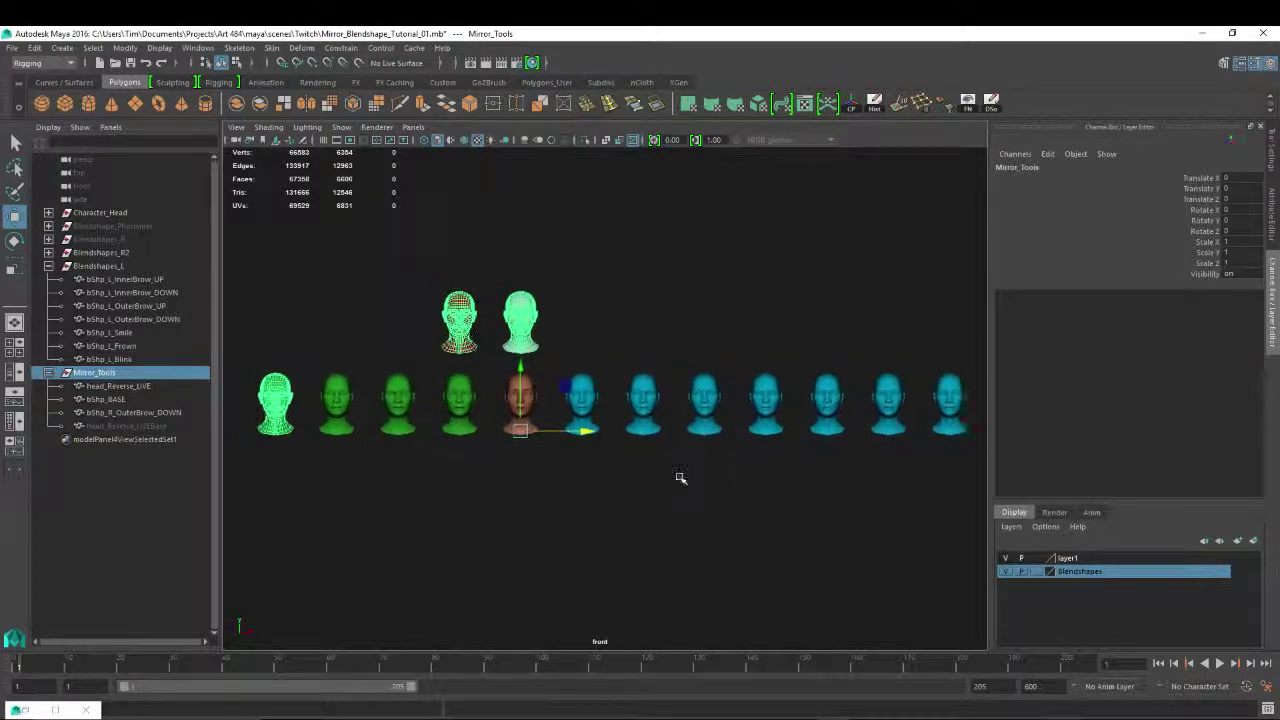
alt+right_drag(680, 477, 634, 463)
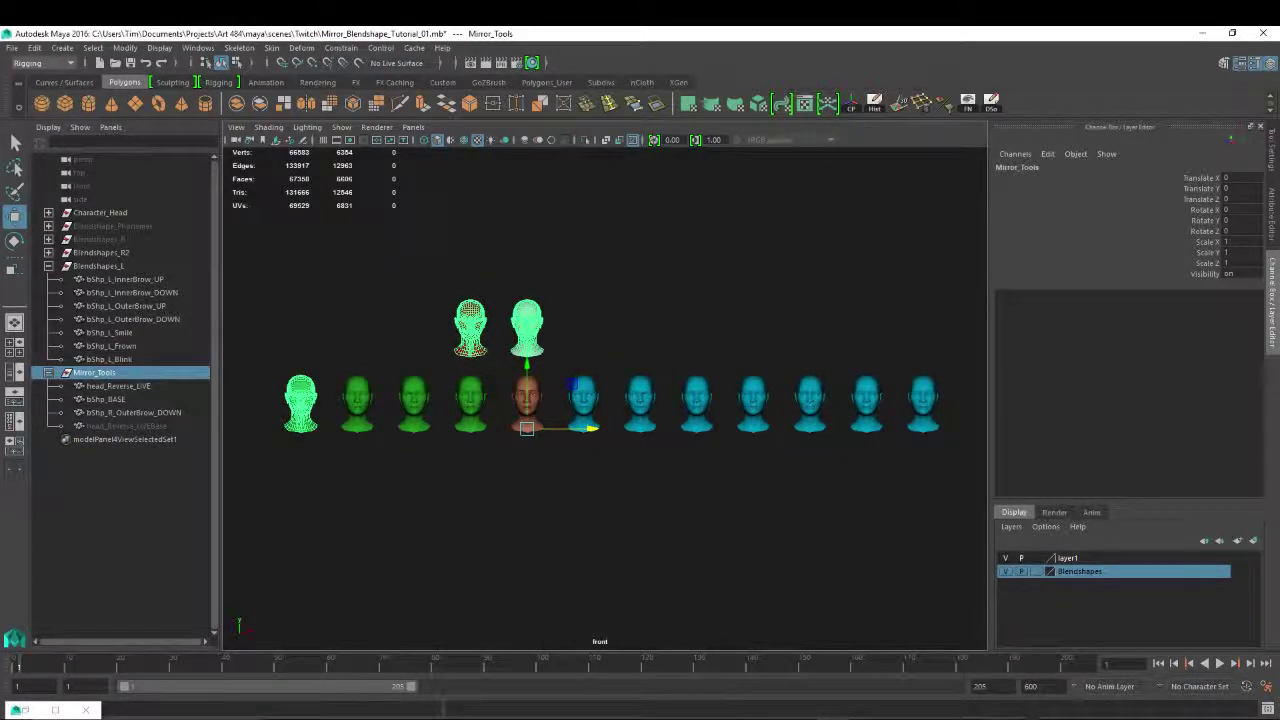